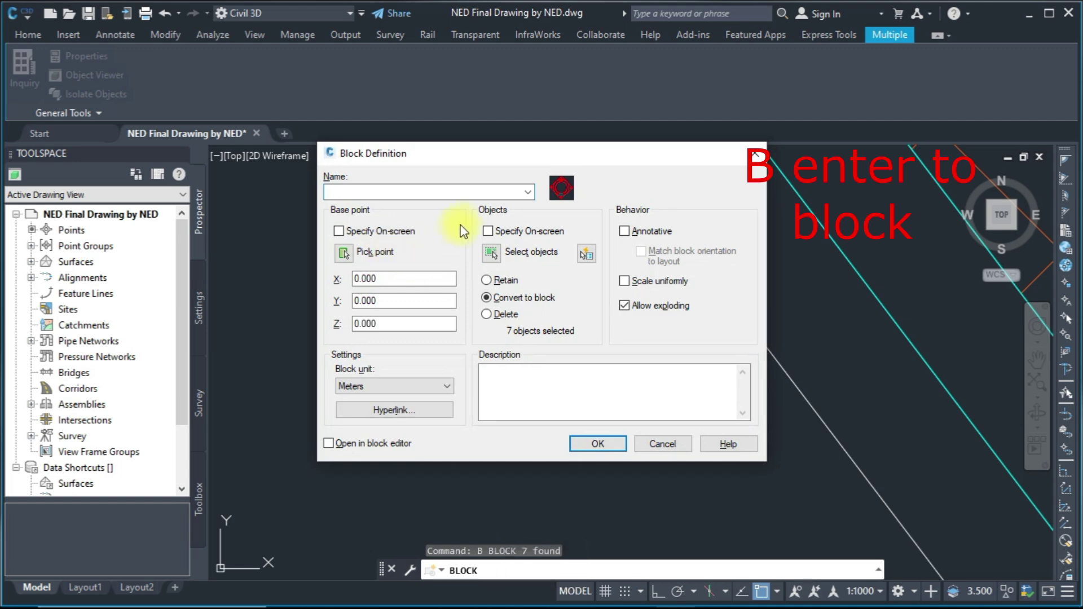
- Define the selected objects as a block named LIGHT POLE FOUNDATION, with its base point at the square plate's left corner
type("LIGH")
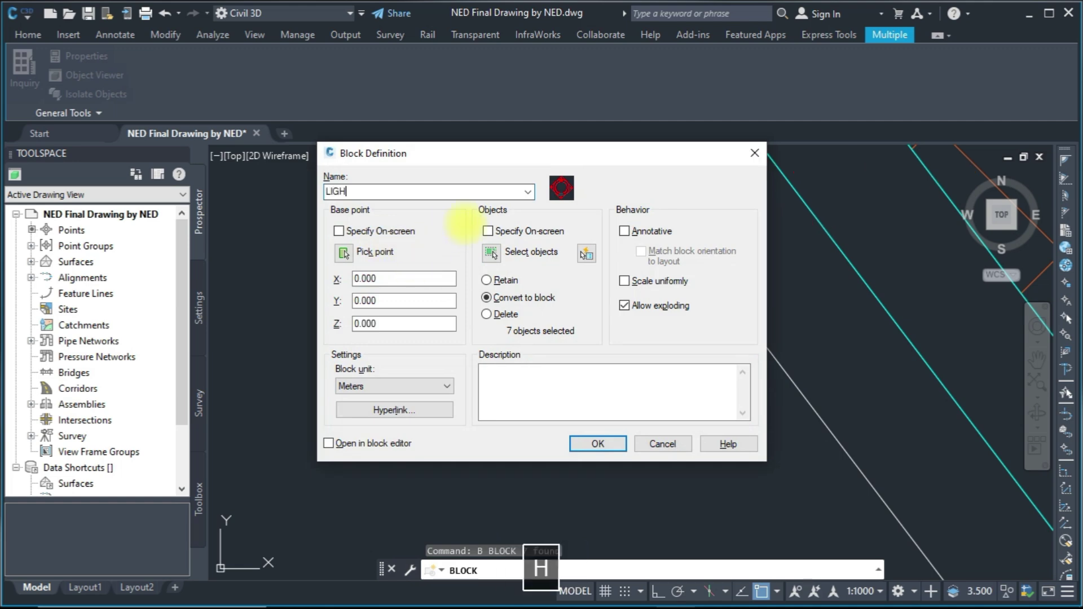
type("T POLE")
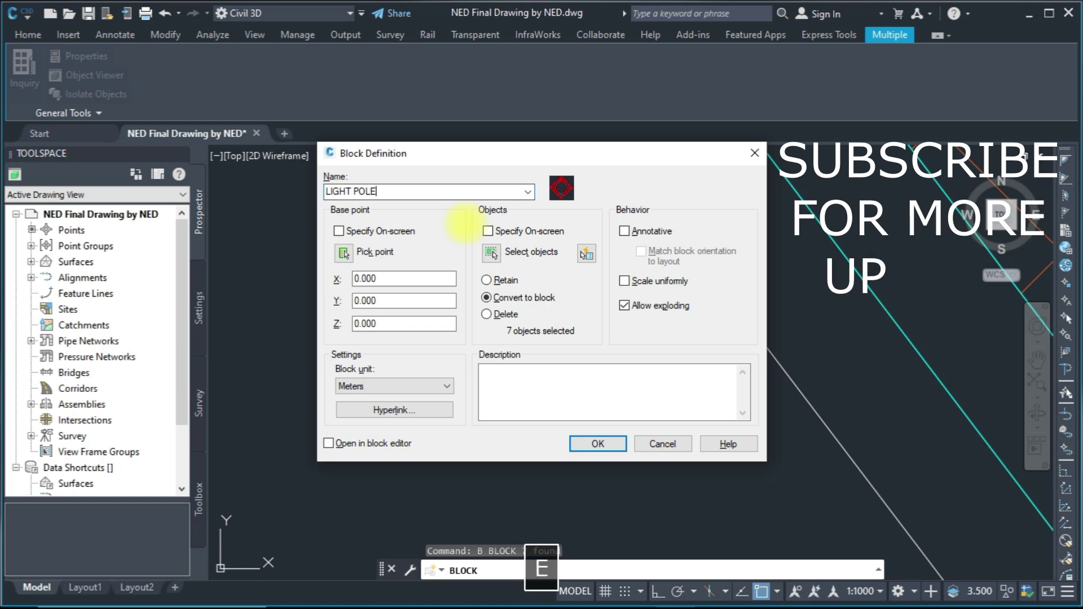
type(" FOUN")
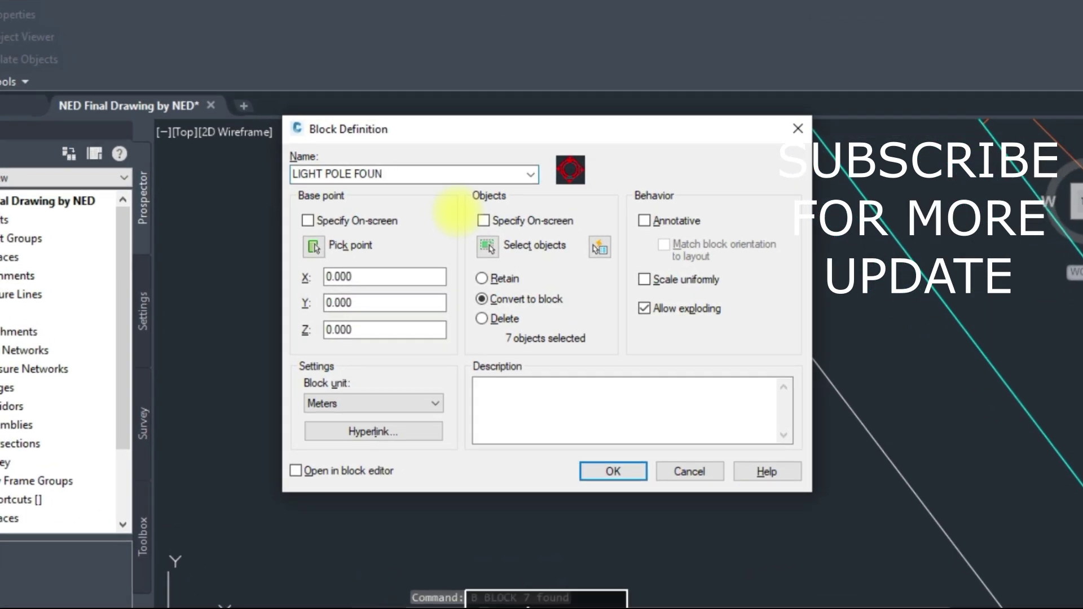
type("ADATION")
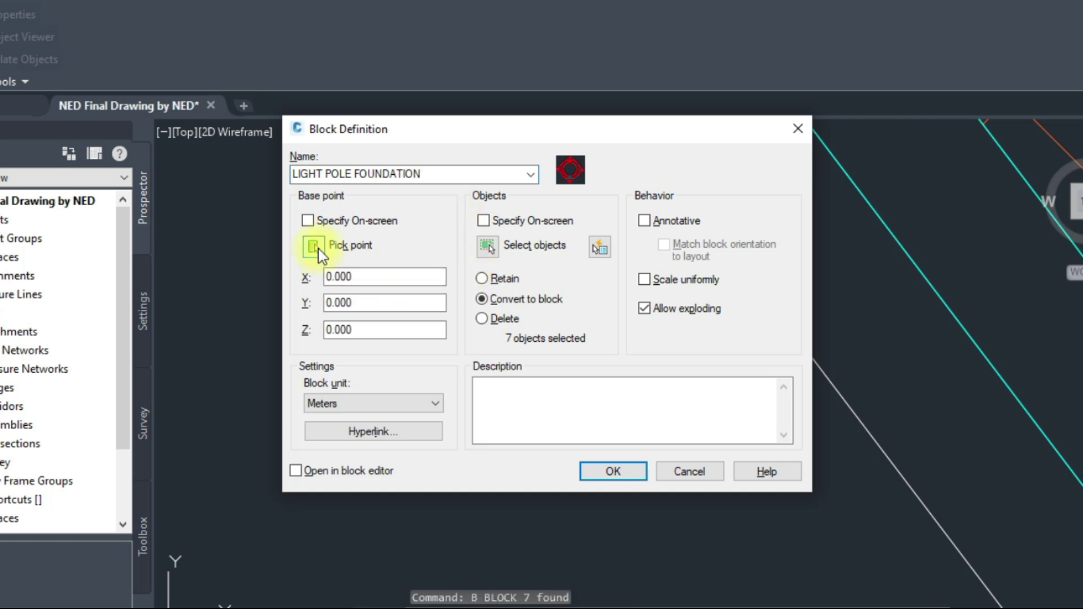
left_click(314, 247)
left_click(408, 347)
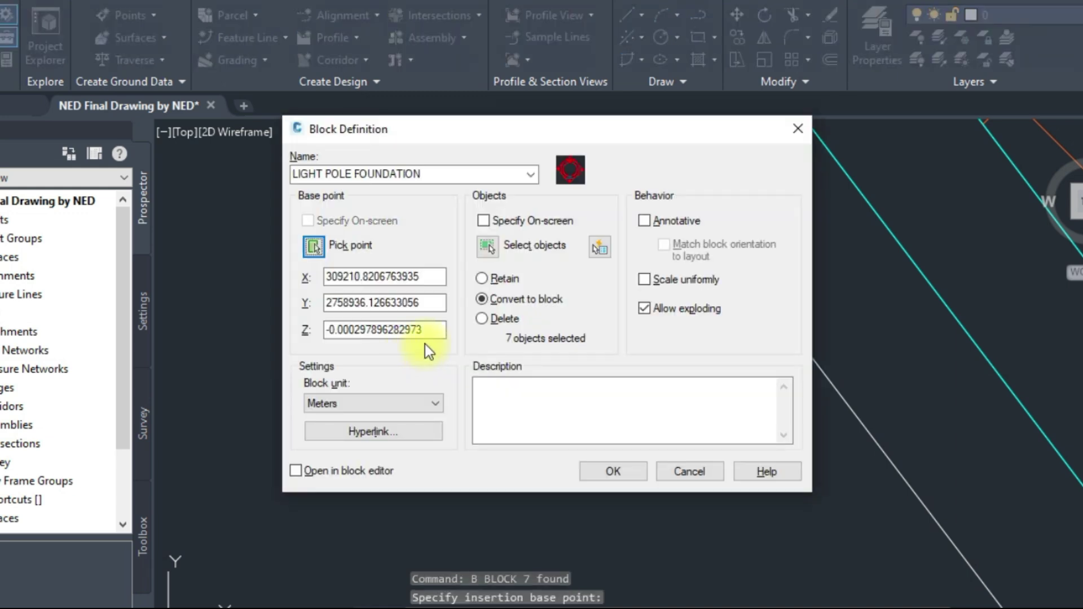
left_click(607, 474)
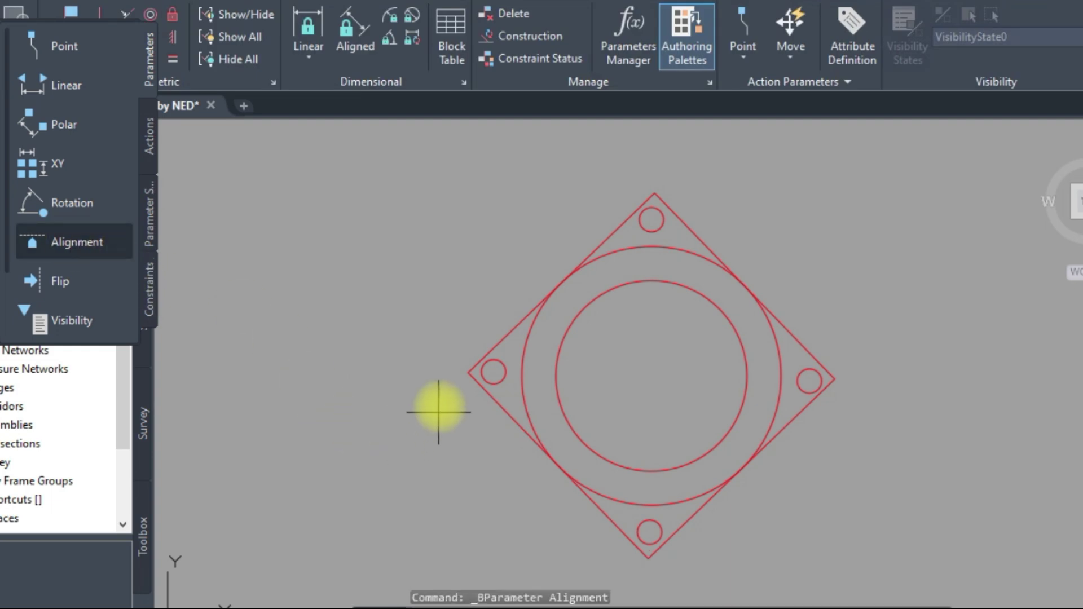
- Add an alignment parameter from the plate's left corner along its lower-left edge, save it to LIGHT POLE FOUNDATION and close the Block Editor
left_click(474, 379)
middle_click_drag(552, 525, 477, 388)
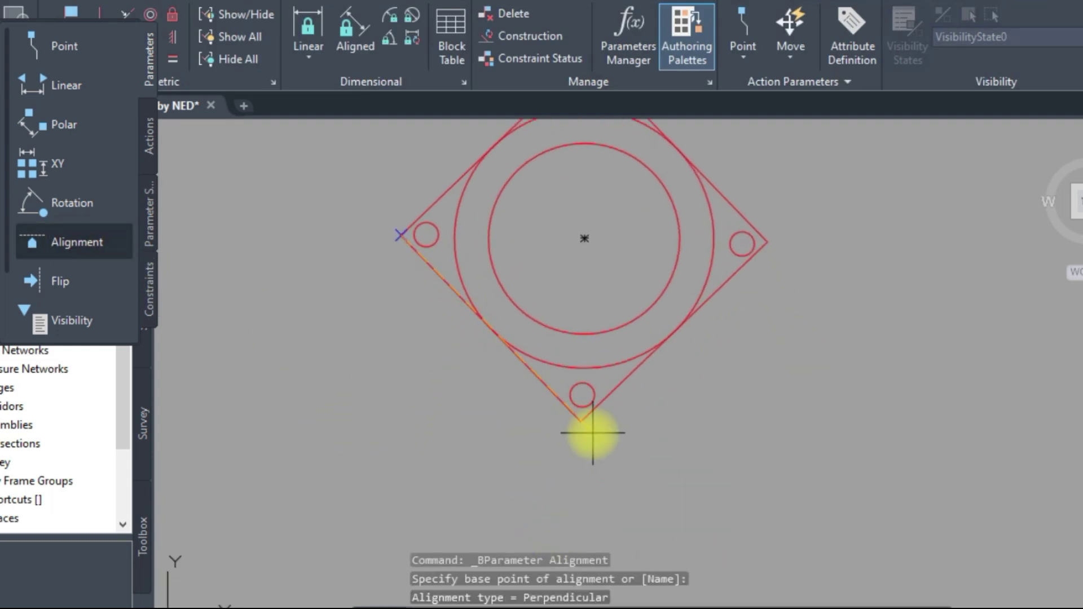
left_click(577, 423)
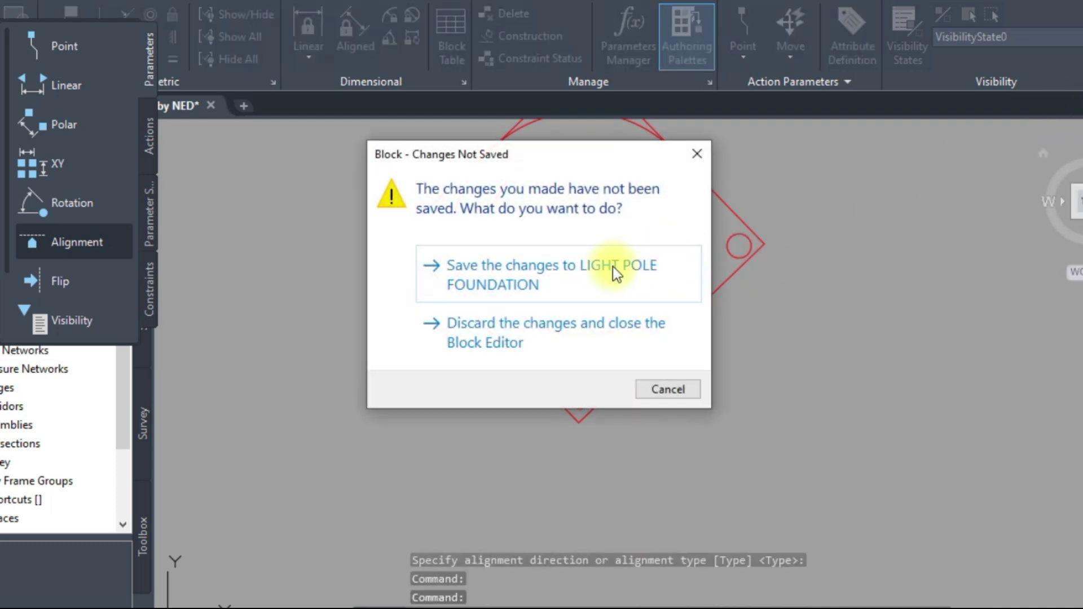
left_click(617, 272)
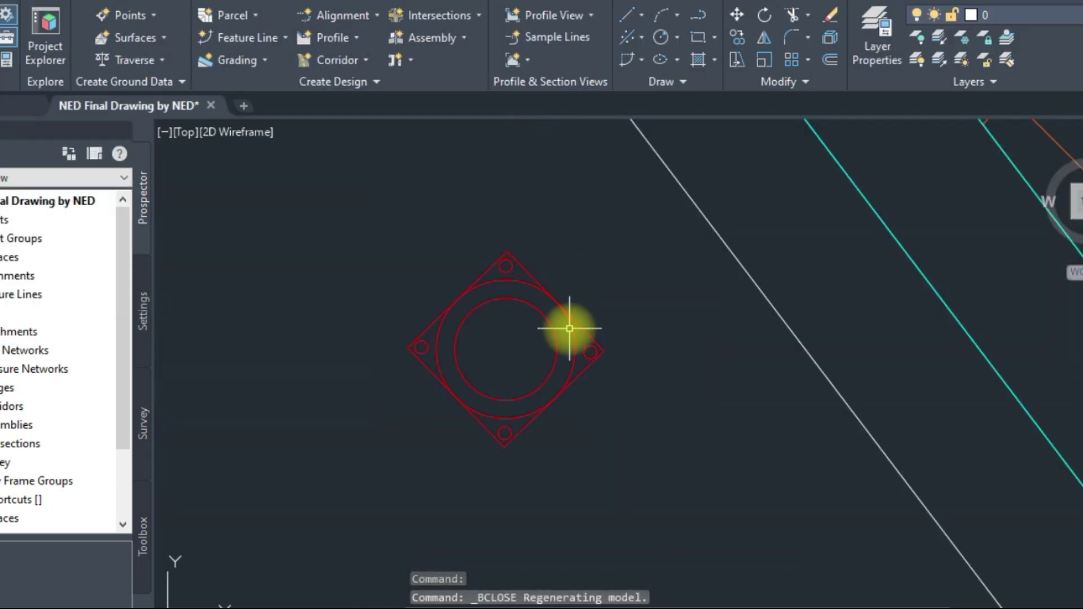
- Reposition the foundation block by its alignment grip so it aligns with the cyan line beside the brick footpath, near the line's end
left_click(570, 328)
left_click(408, 348)
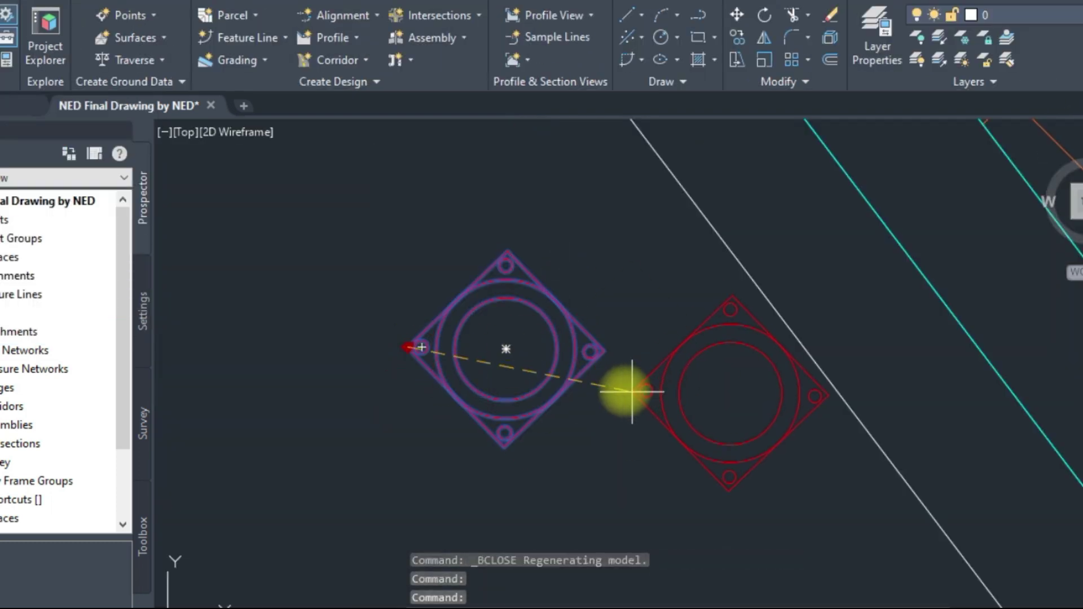
scroll(647, 442, "down", 5)
scroll(709, 452, "up", 6)
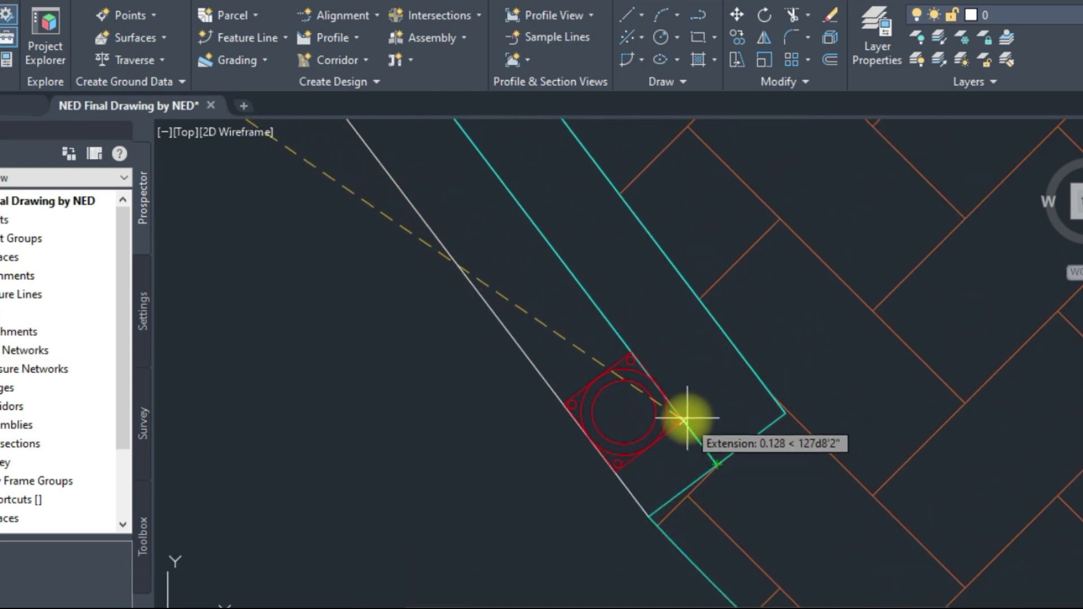
left_click(716, 320)
scroll(716, 320, "up", 5)
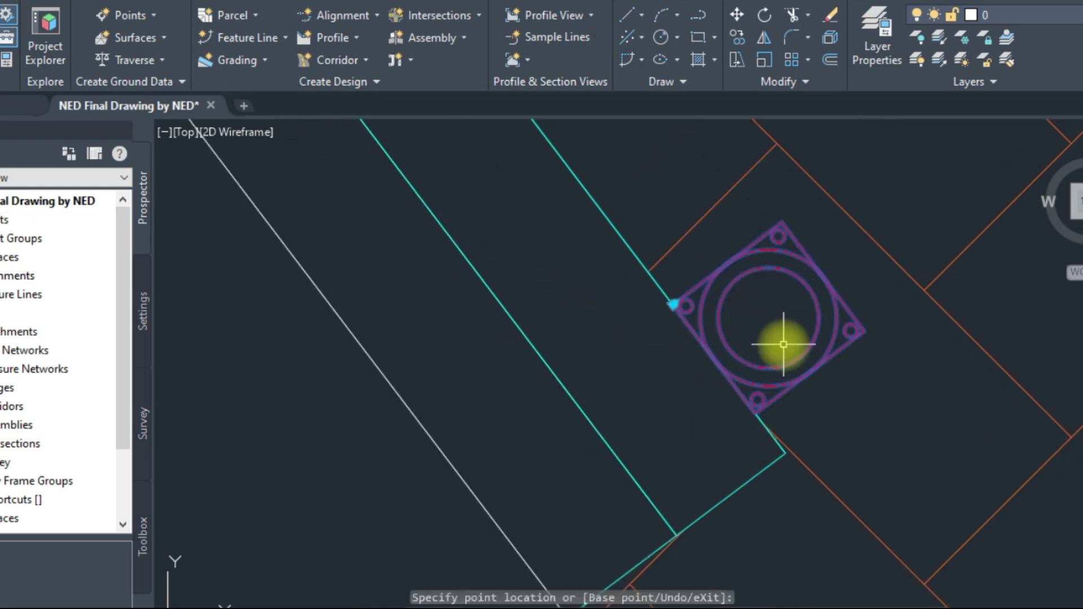
key("Escape")
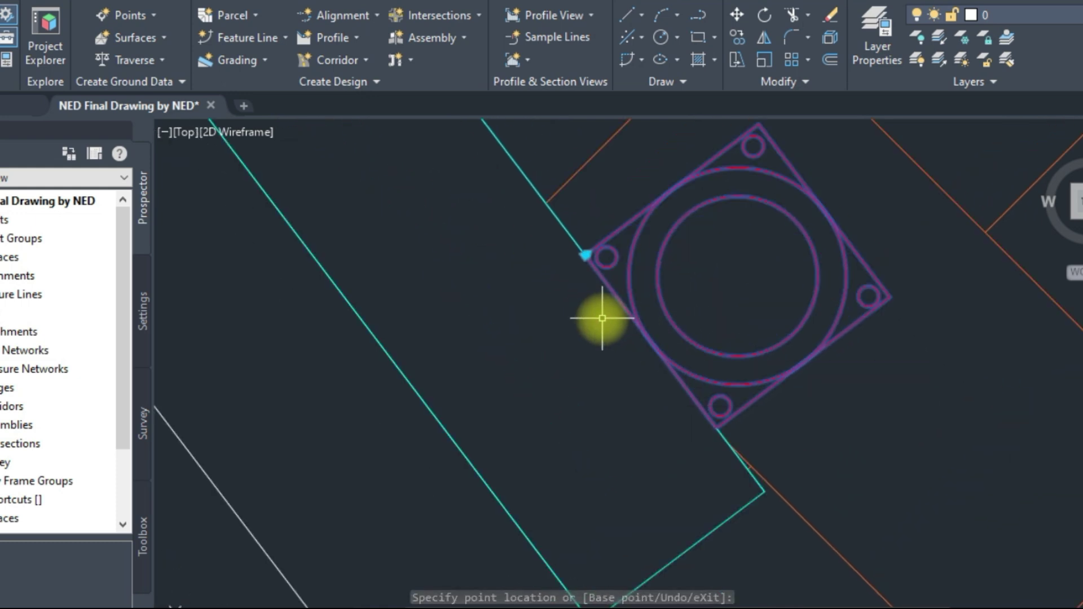
- Move the foundation block from its left corner onto the road-side cyan line so it sits between the two cyan lines
type("m")
key("Return")
left_click(591, 261)
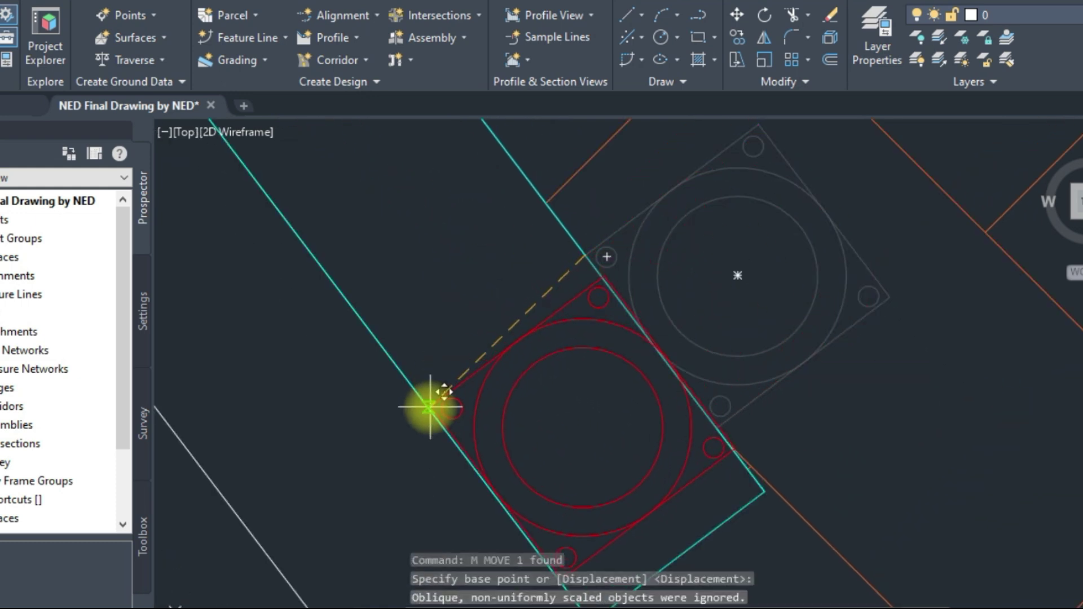
middle_click_drag(428, 398, 419, 273)
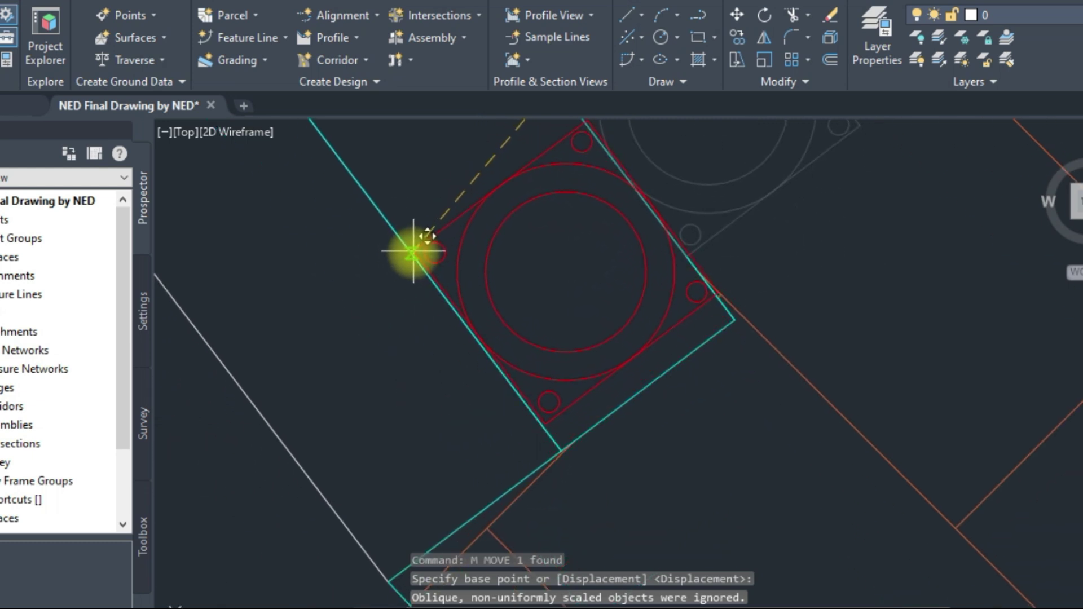
left_click(406, 241)
scroll(568, 377, "down", 2)
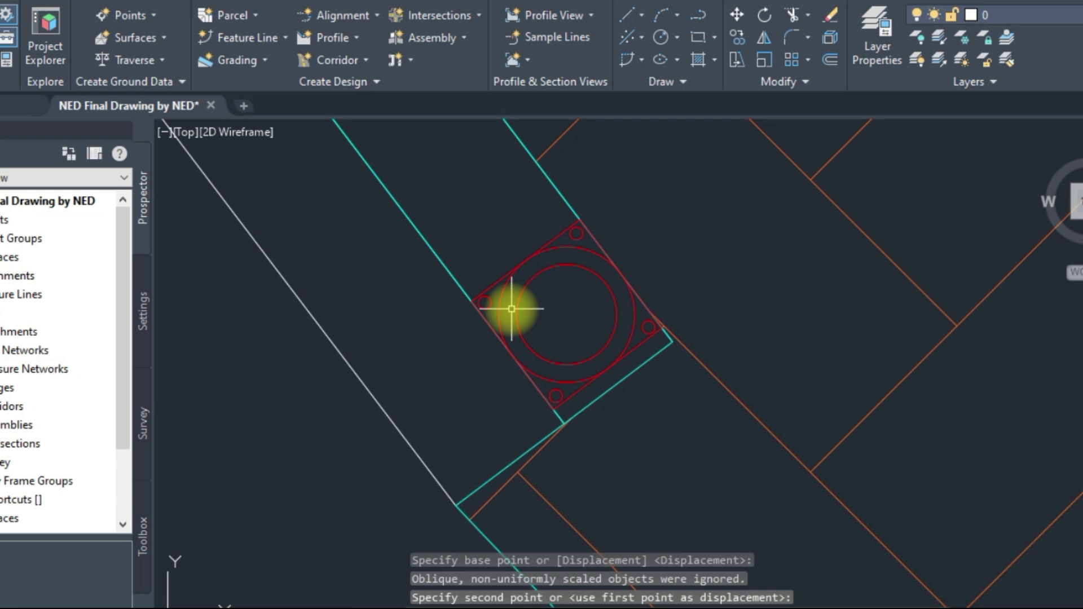
left_click(506, 292)
scroll(554, 375, "down", 3)
scroll(482, 327, "up", 3)
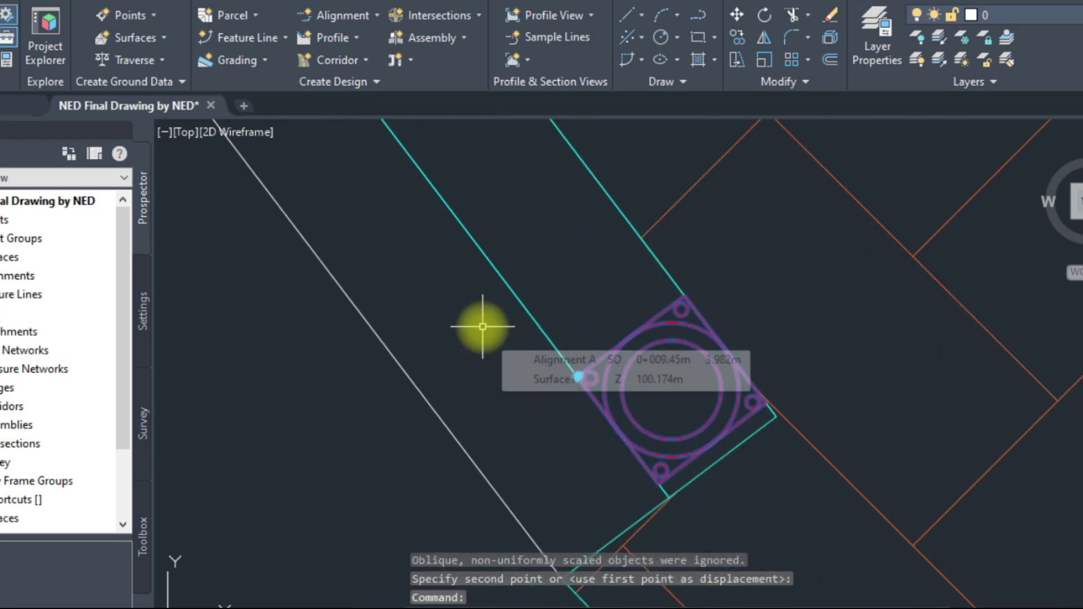
key("Escape")
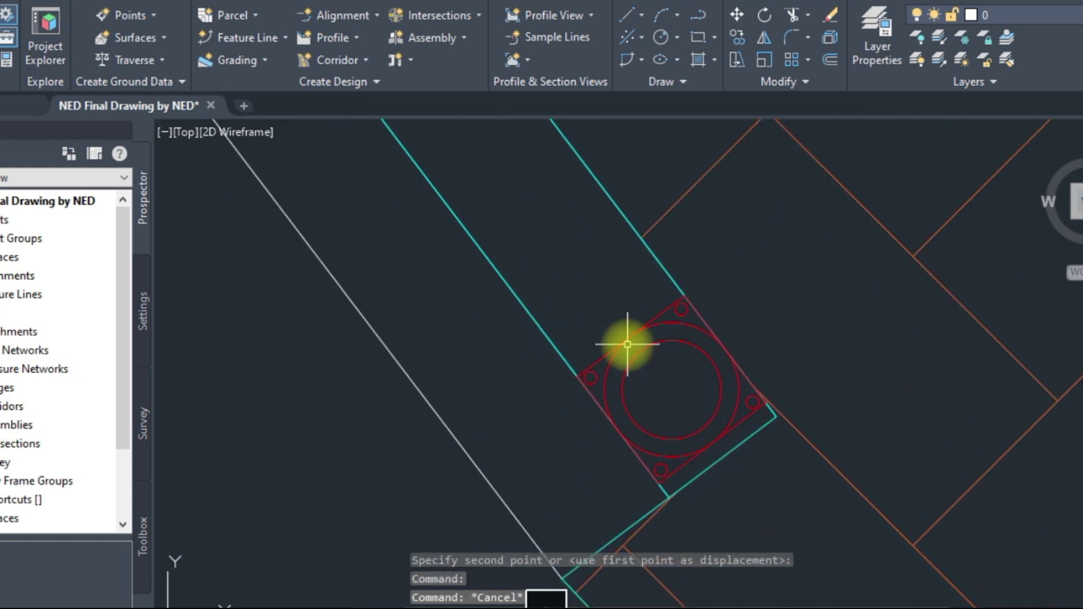
- Create a path array of the foundation block along the road-side cyan line
type("ar")
key("Return")
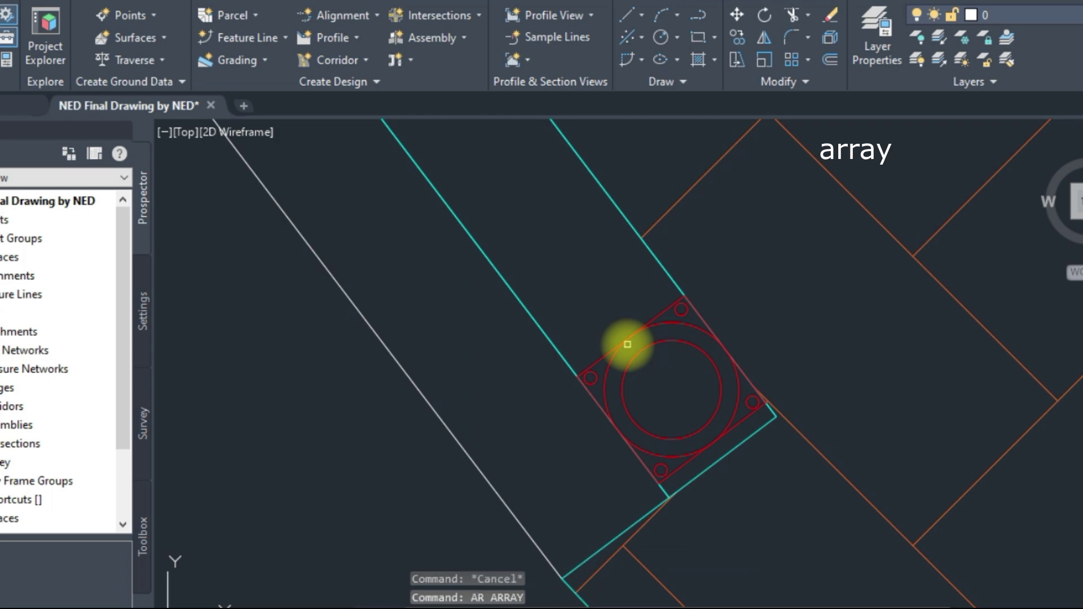
left_click(627, 344)
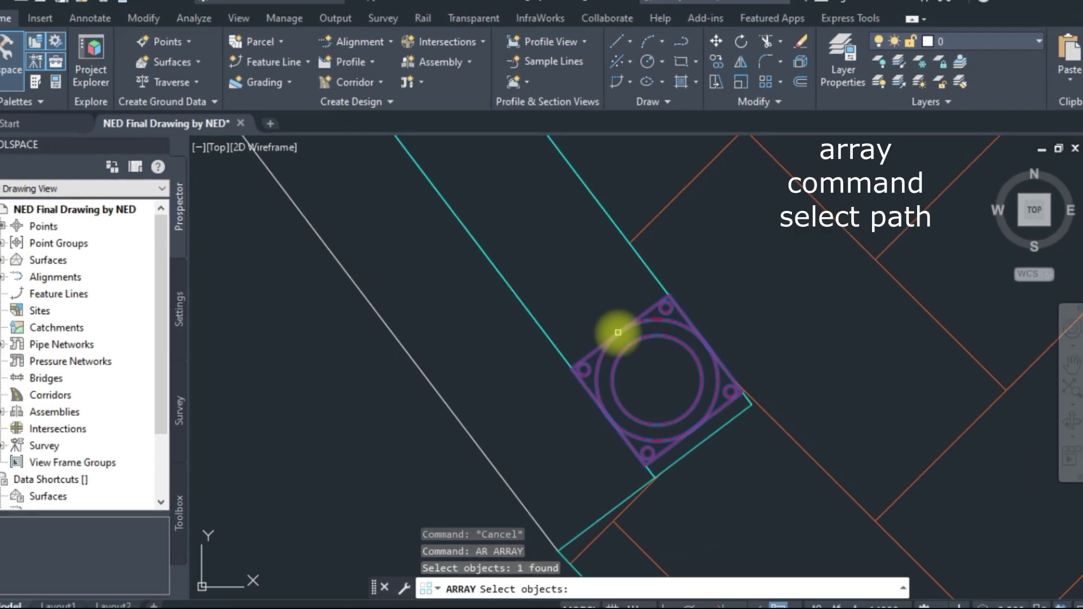
key("space")
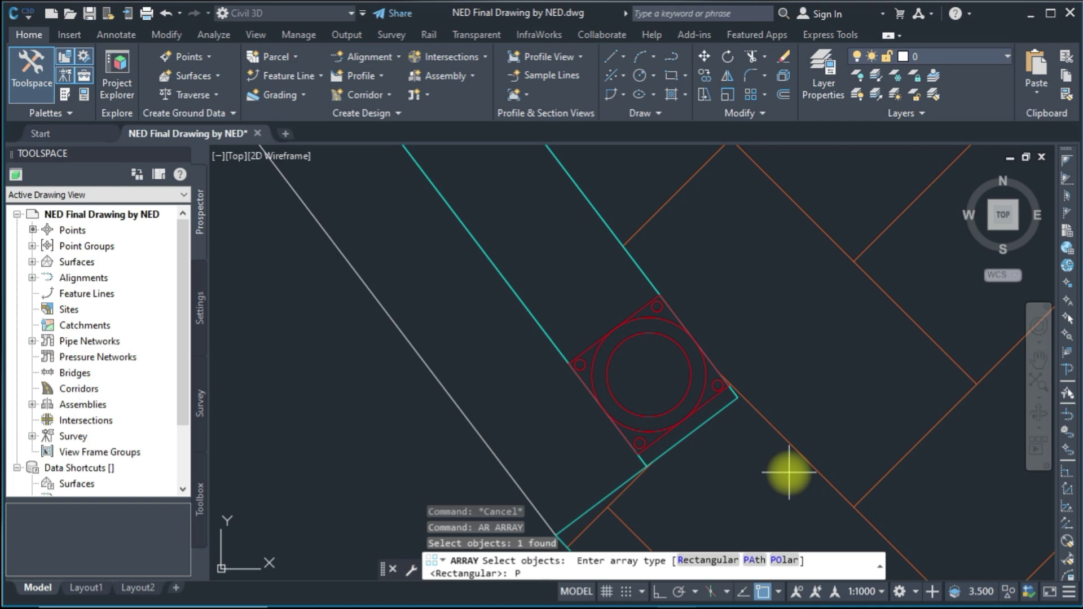
type("PA")
key("space")
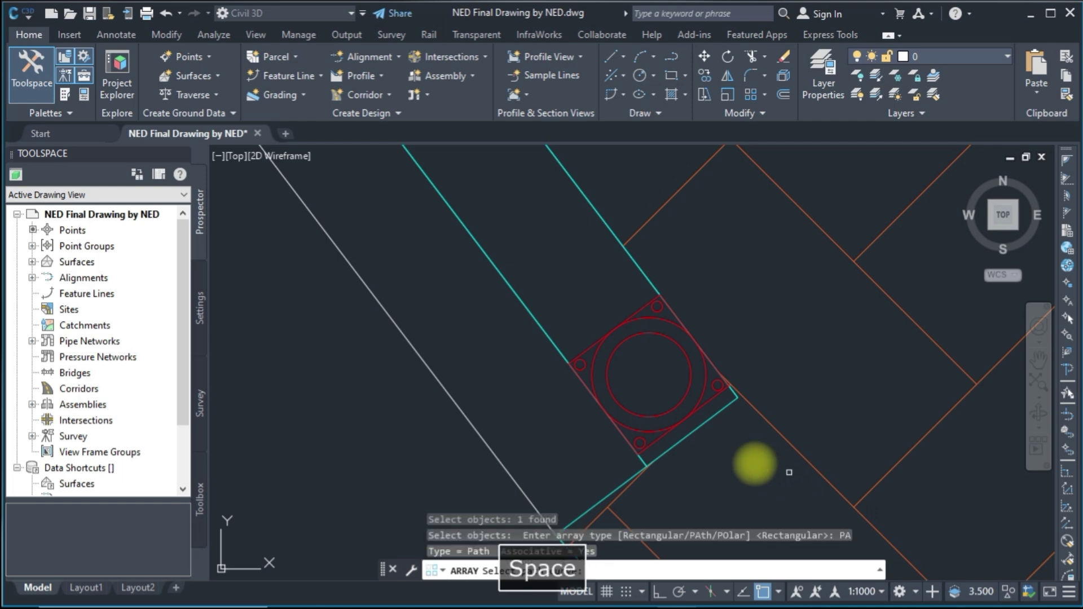
left_click(538, 325)
- Set the distance between the array items to 36 and finish the path array
scroll(538, 327, "down", 6)
middle_click_drag(459, 235, 595, 415)
left_click_drag(196, 75, 158, 83)
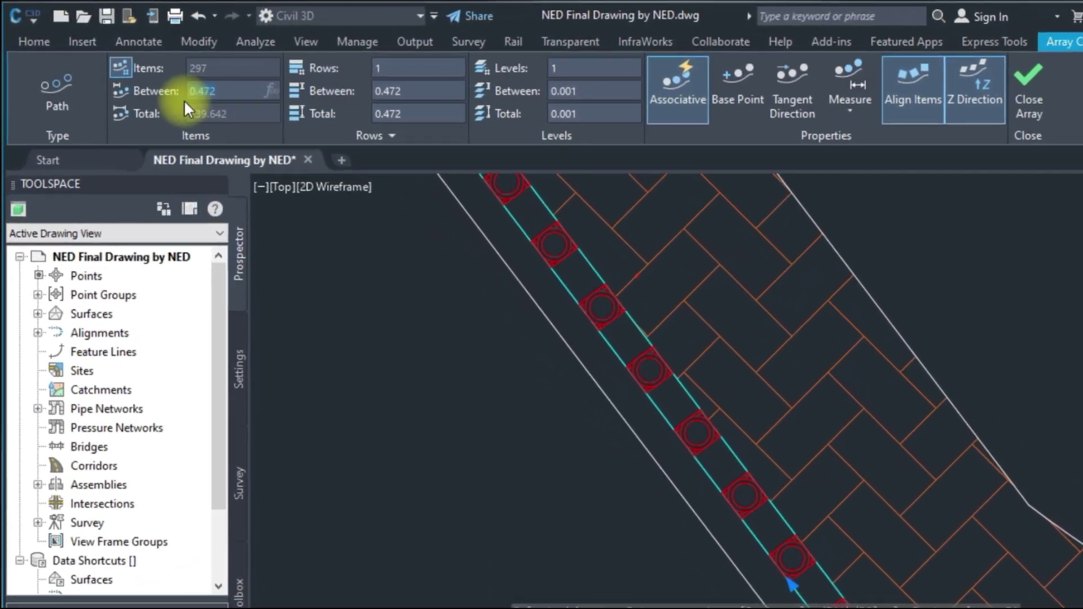
type("36")
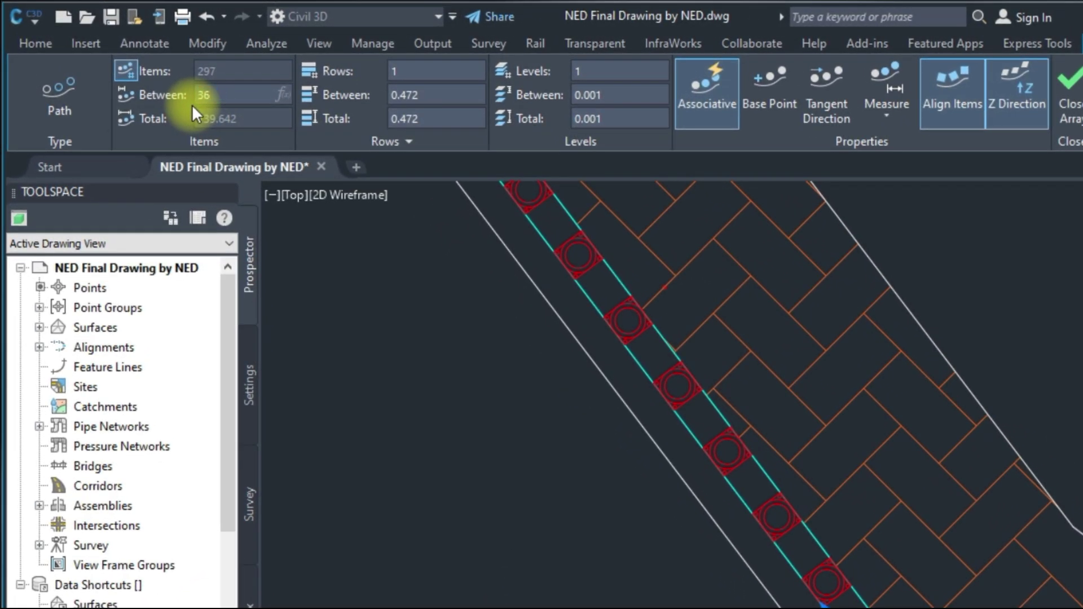
key("Return")
scroll(653, 399, "down", 3)
middle_click_drag(653, 399, 666, 347)
scroll(826, 527, "up", 5)
scroll(712, 231, "up", 3)
middle_click_drag(701, 383, 725, 337)
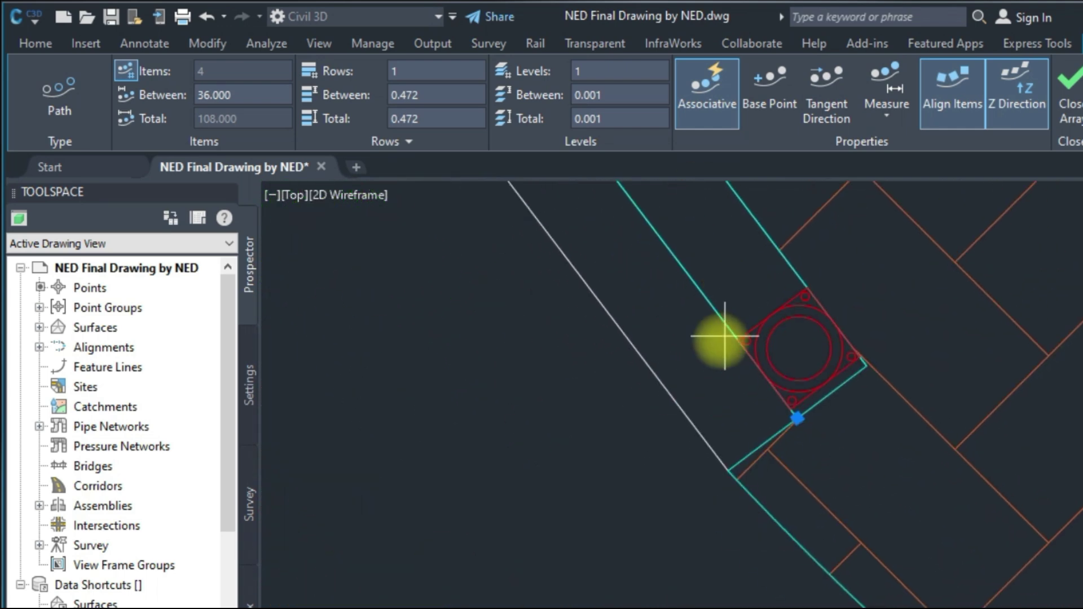
key("Return")
- Examine the arrayed light pole foundations along the footpath edge, from near station 0+010 onward along the road
scroll(726, 367, "down", 5)
scroll(790, 339, "up", 5)
scroll(702, 374, "down", 2)
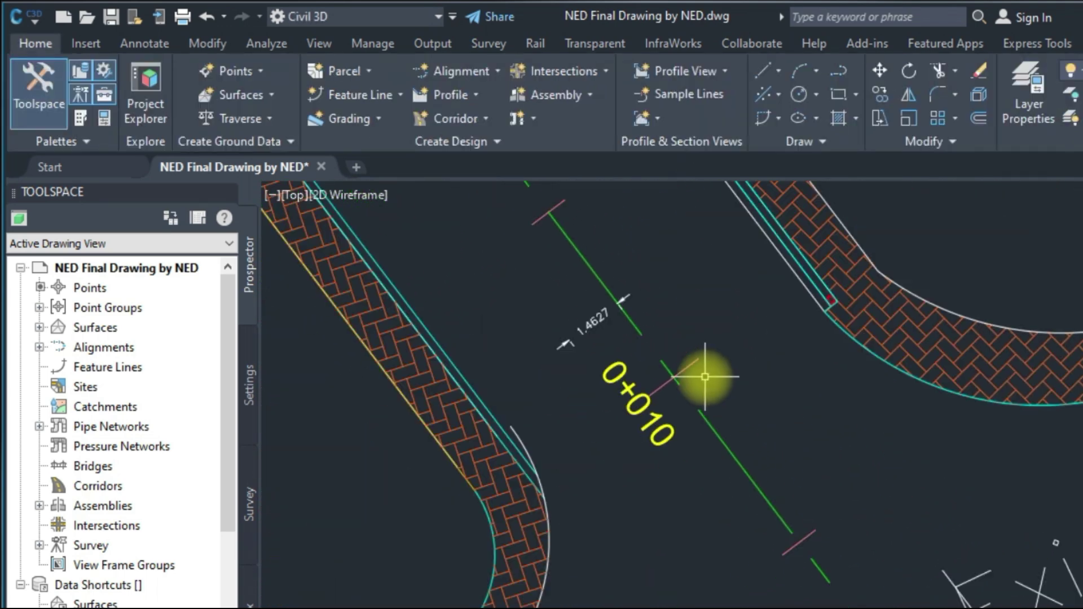
scroll(703, 373, "up", 2)
scroll(781, 344, "up", 2)
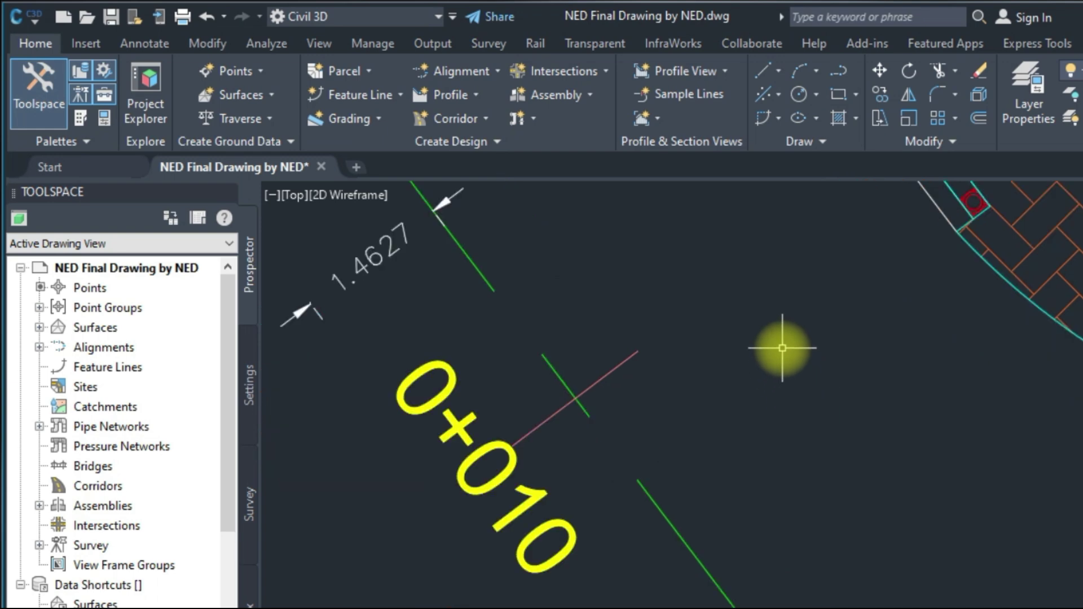
middle_click_drag(781, 343, 663, 455)
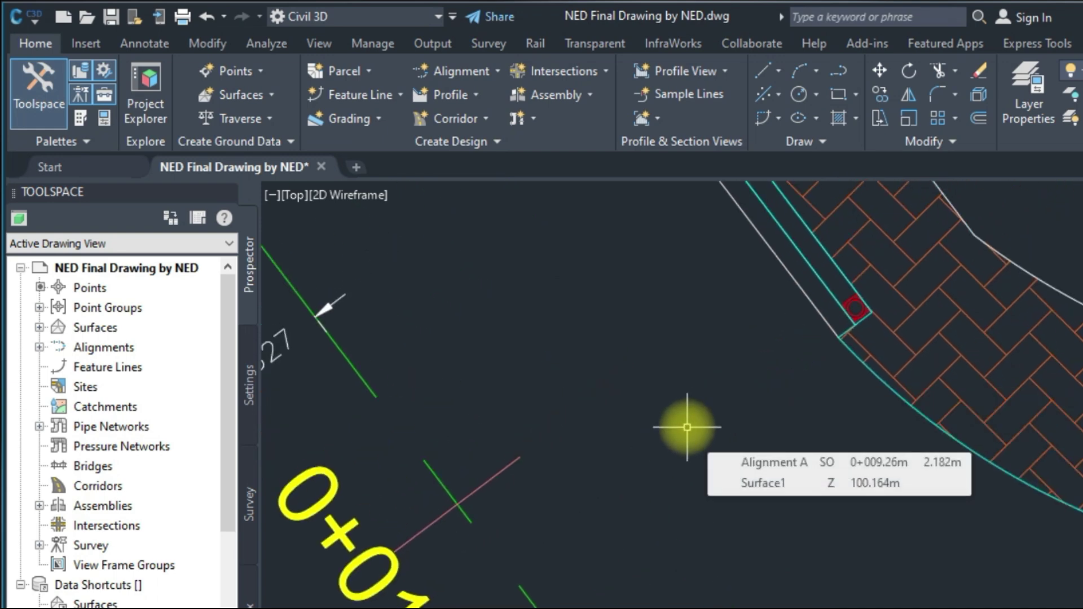
scroll(671, 432, "down", 1)
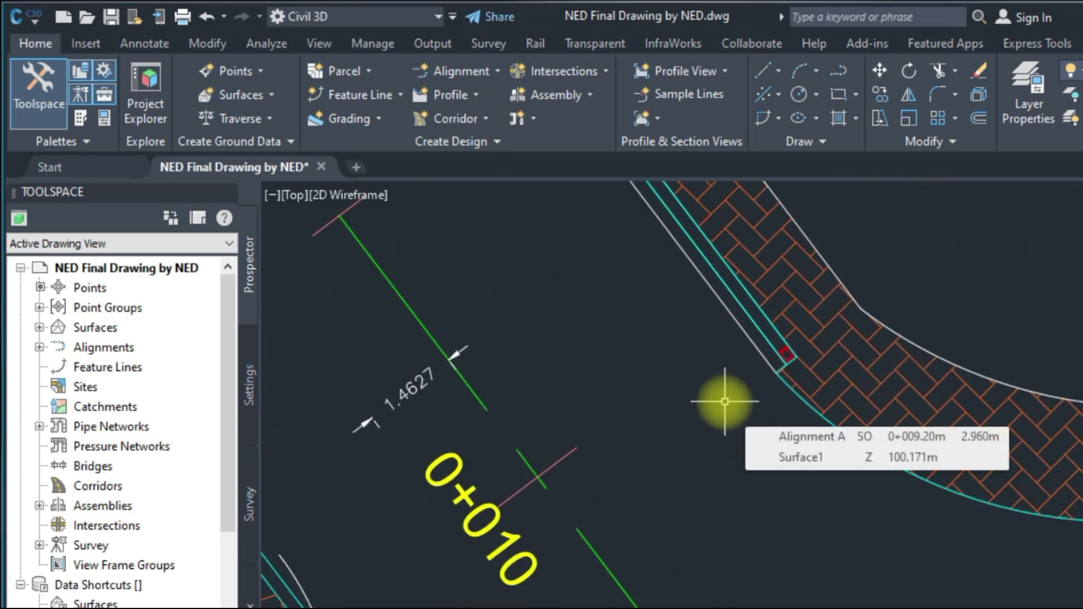
scroll(725, 402, "down", 1)
middle_click_drag(667, 363, 736, 469)
scroll(737, 469, "down", 3)
middle_click_drag(670, 412, 839, 608)
scroll(666, 510, "down", 4)
scroll(593, 387, "up", 4)
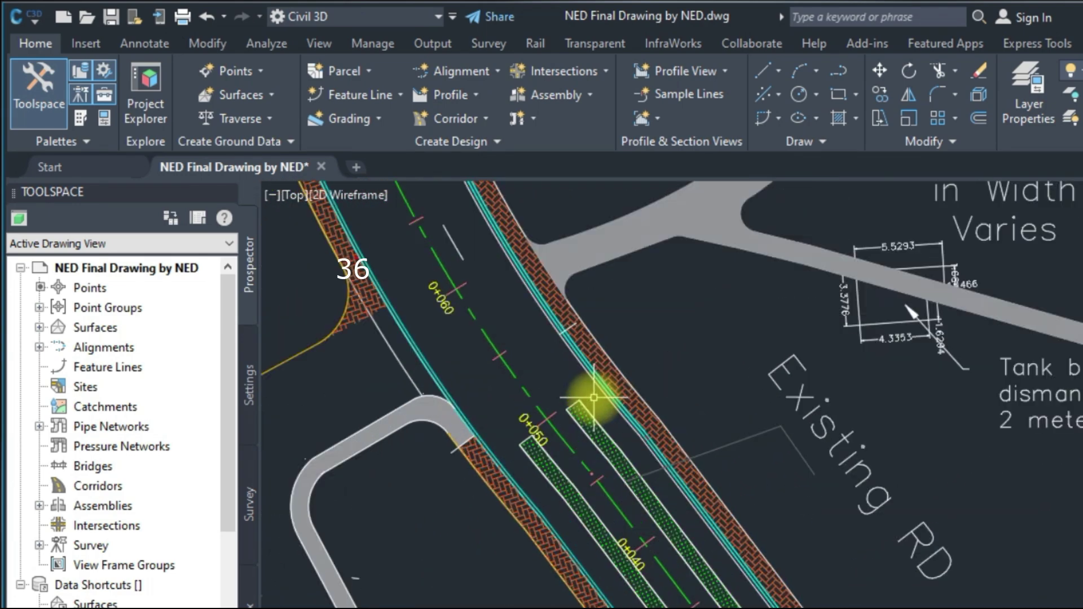
scroll(593, 398, "down", 4)
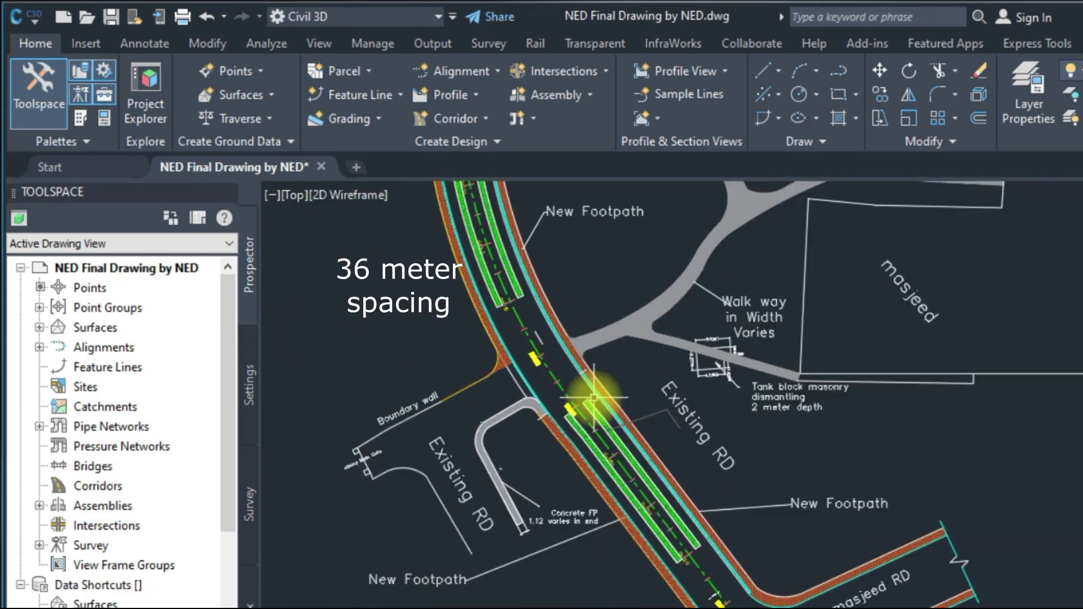
scroll(593, 398, "up", 4)
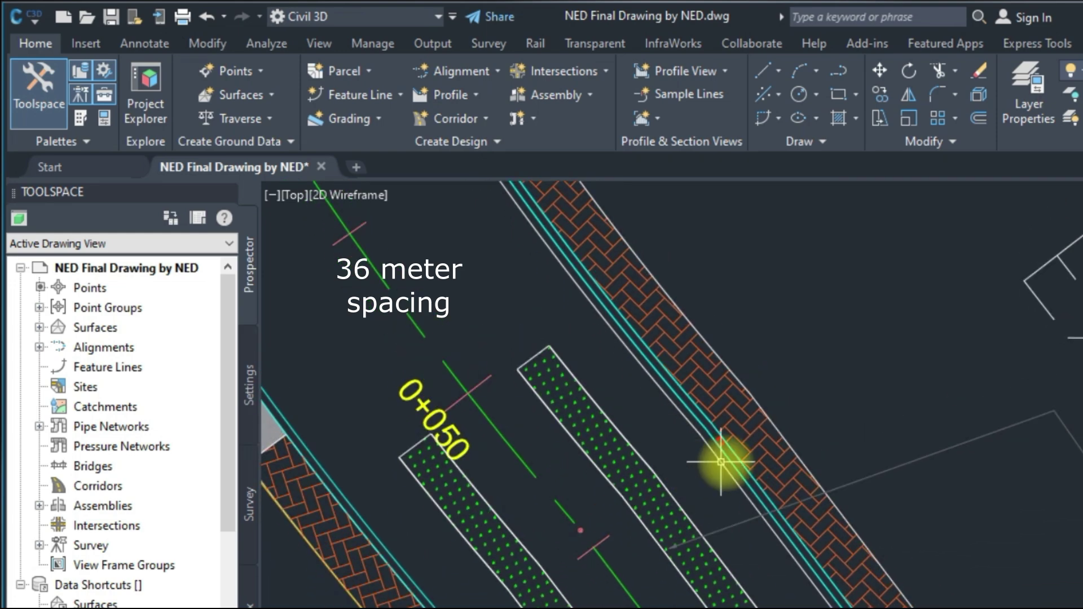
scroll(679, 391, "up", 5)
scroll(680, 390, "down", 5)
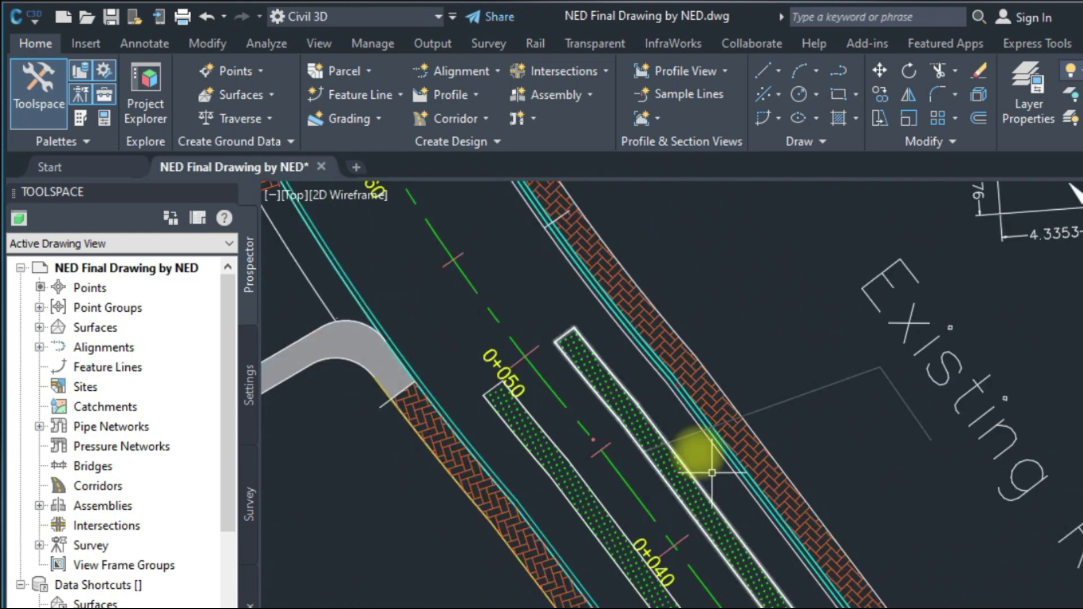
middle_click_drag(680, 305, 580, 519)
scroll(653, 544, "up", 6)
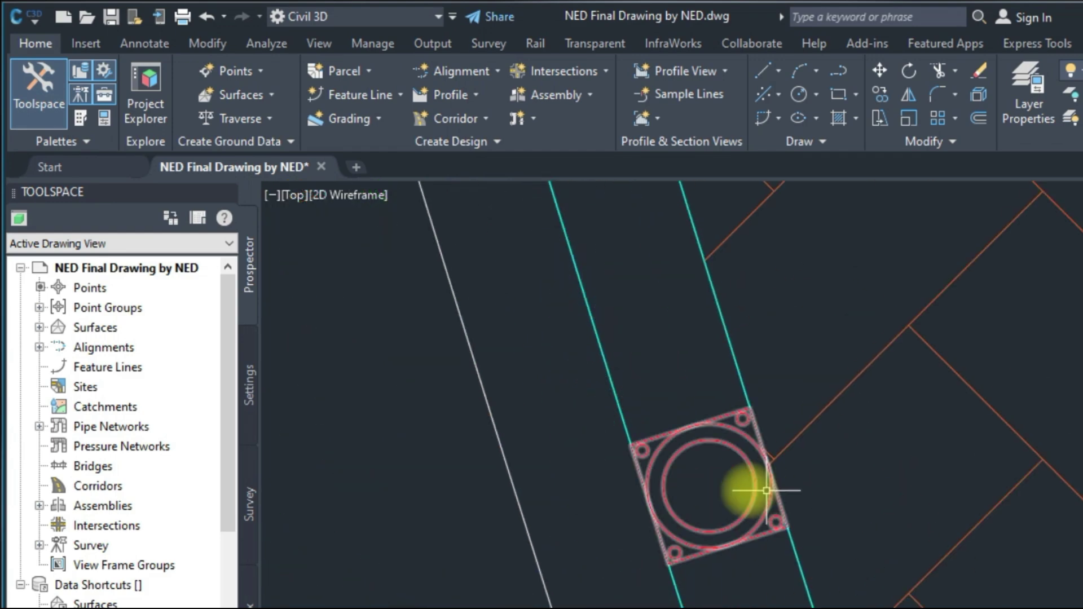
scroll(700, 468, "down", 5)
middle_click_drag(697, 460, 508, 363)
scroll(673, 496, "up", 5)
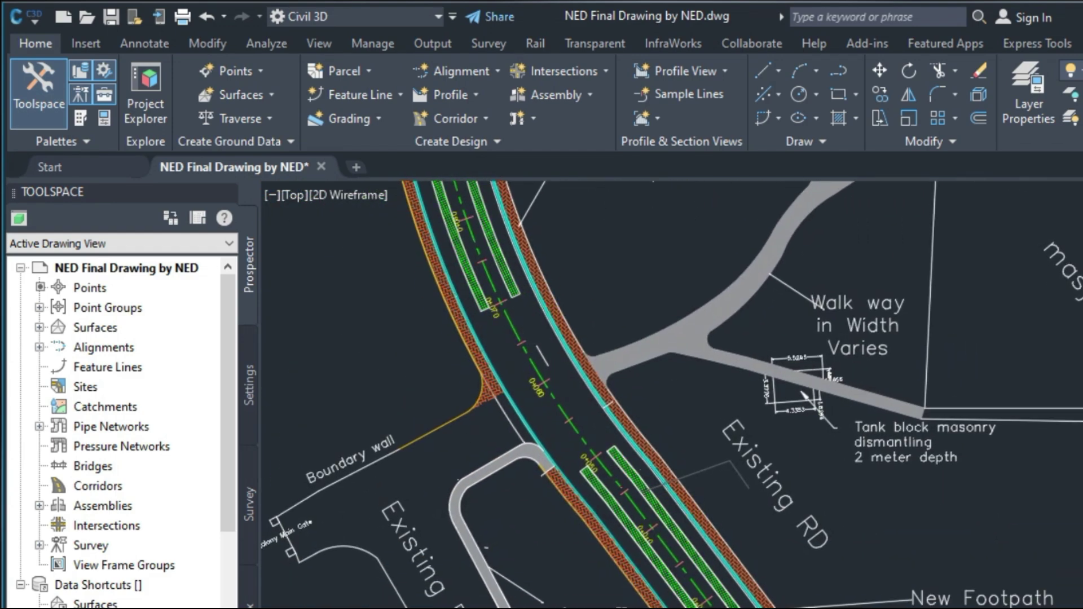
- Start creating points by station/offset and select the road centreline alignment as the baseline
scroll(673, 497, "up", 6)
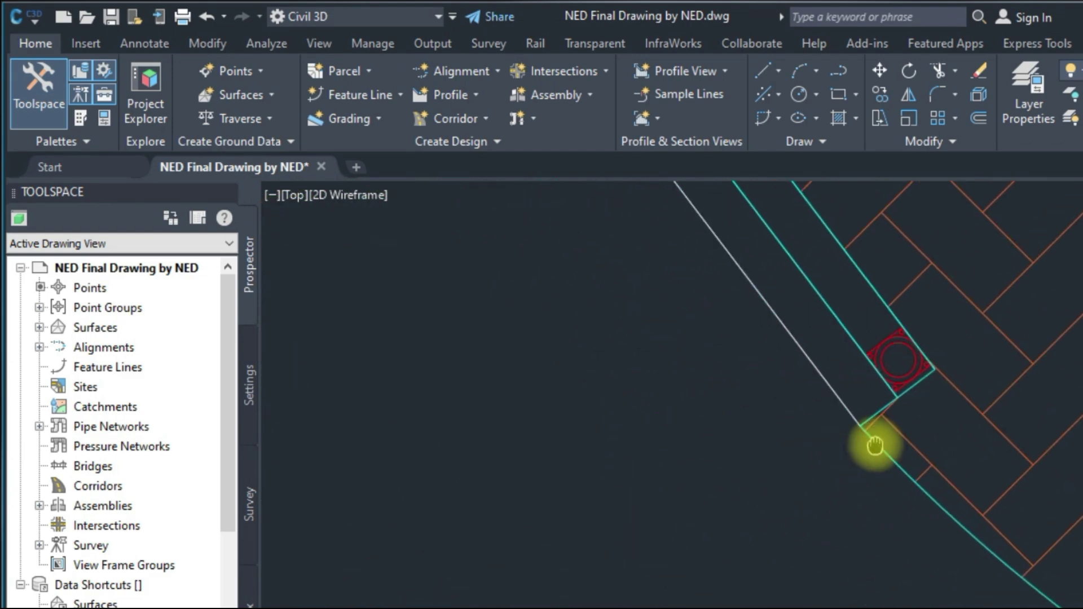
scroll(677, 554, "down", 2)
scroll(539, 590, "up", 2)
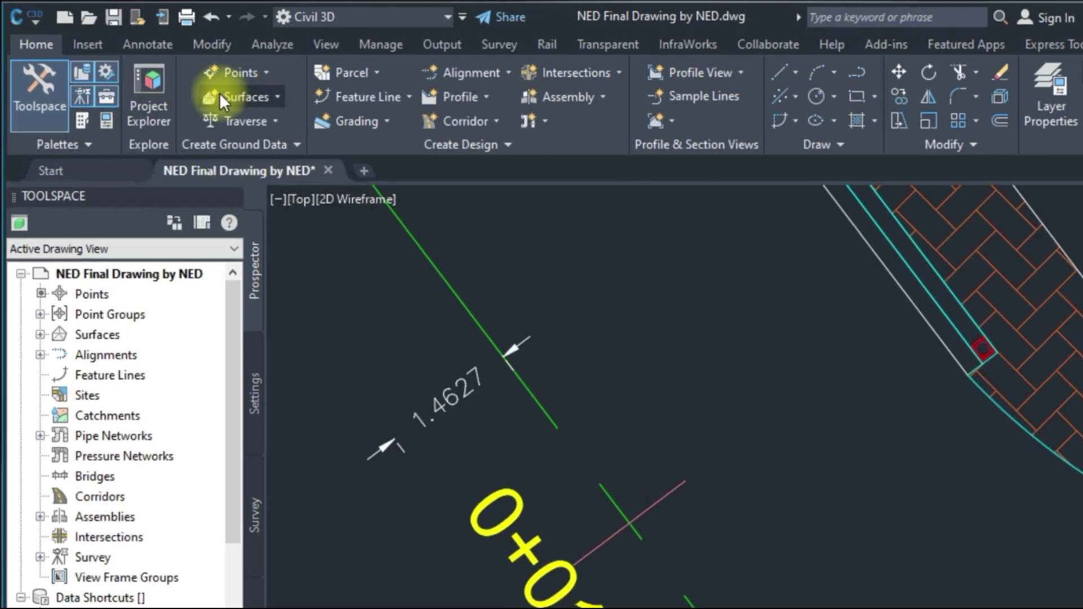
left_click(259, 74)
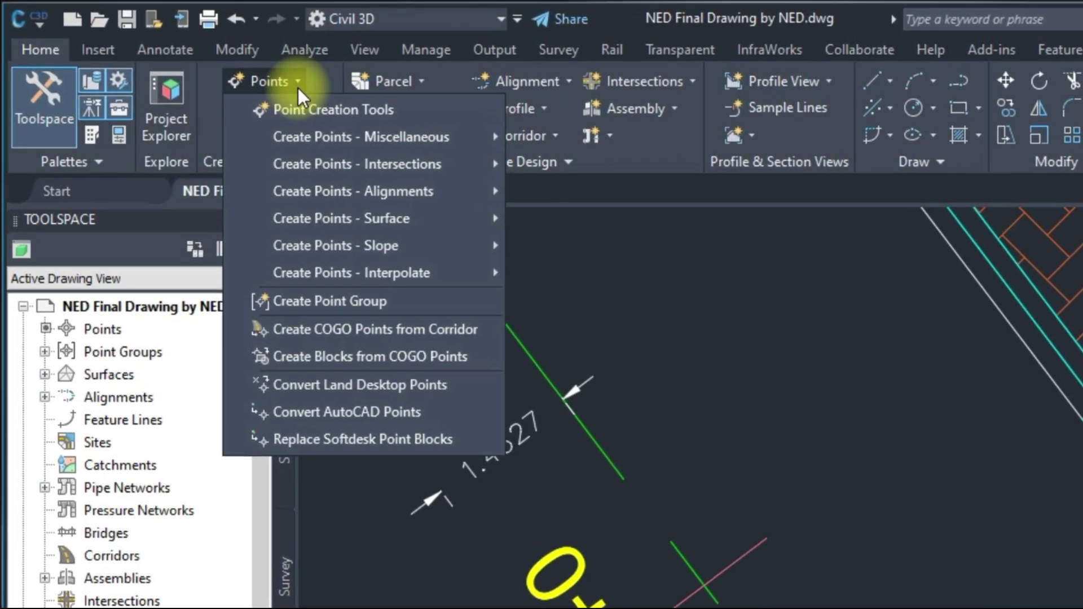
mouse_move(333, 277)
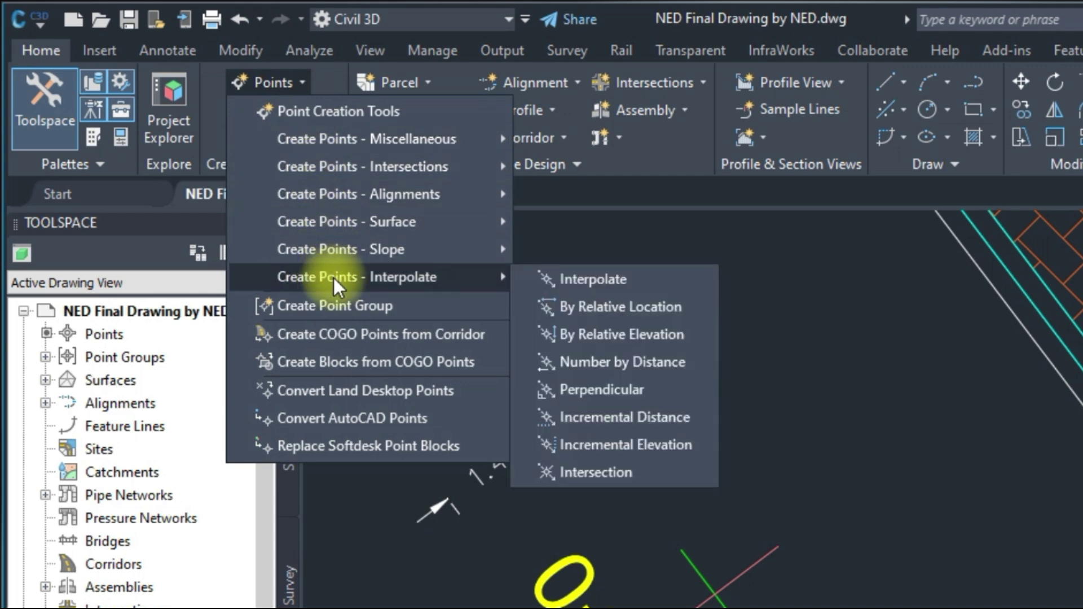
mouse_move(363, 202)
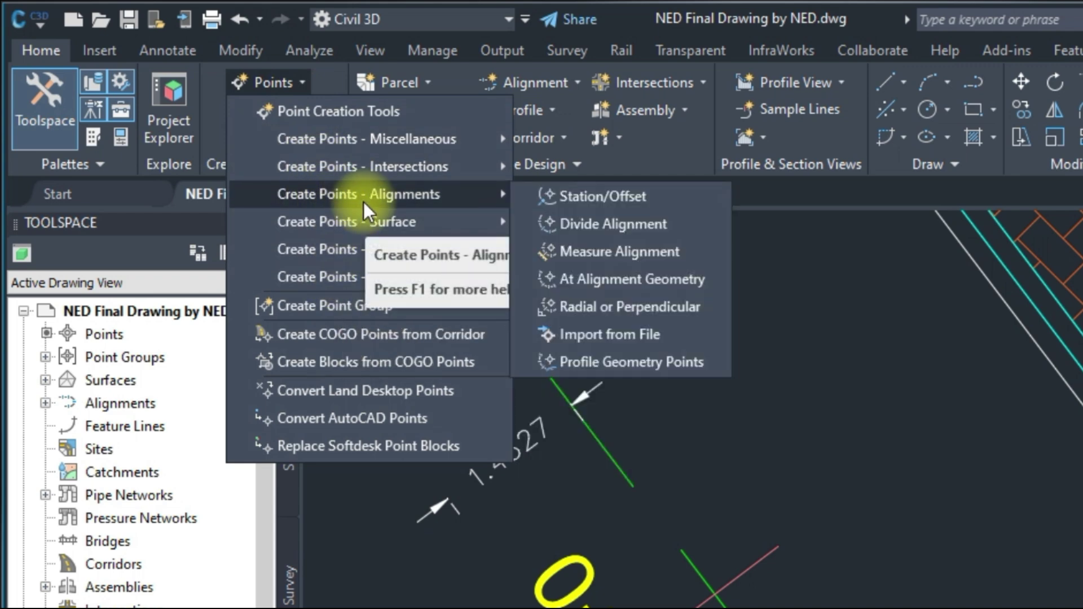
left_click(651, 204)
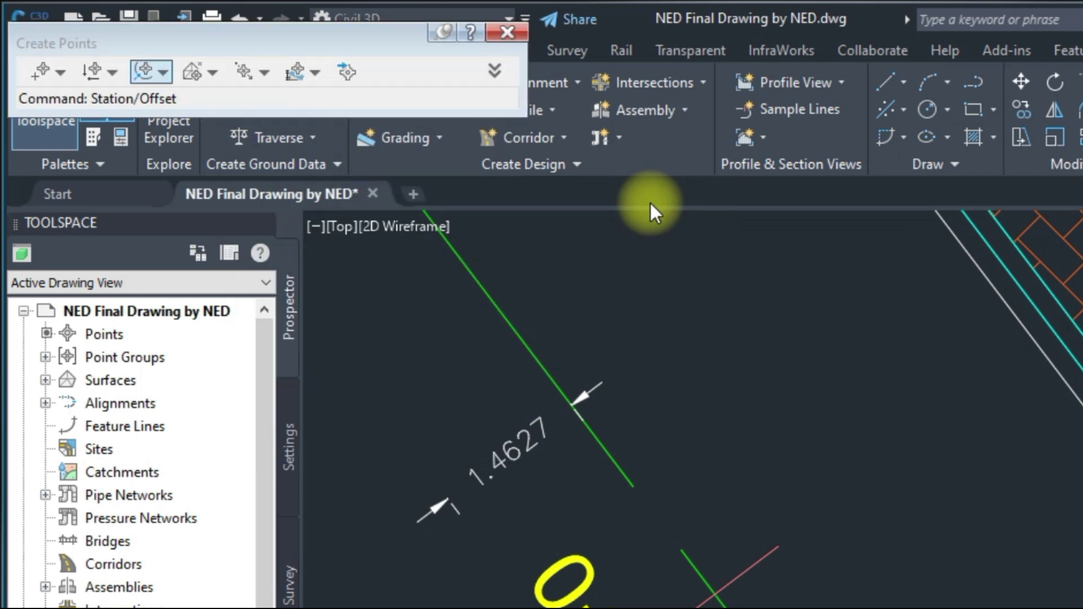
left_click(612, 460)
- Use the PL profile for Alignment A, picking its line in the profile view, and accept the selection
left_click(1079, 438)
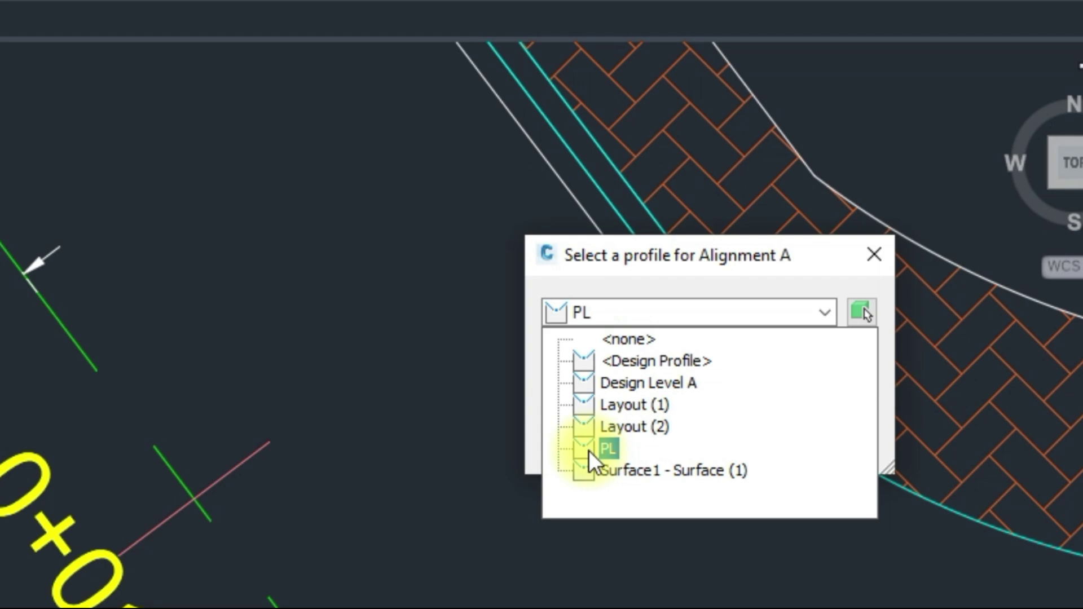
left_click(589, 450)
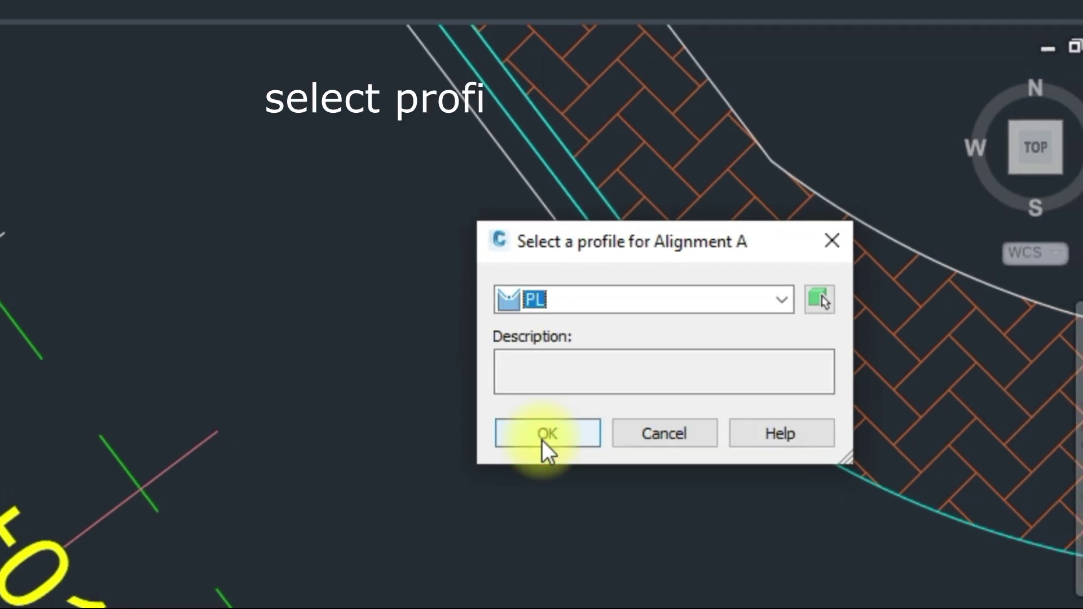
left_click(810, 304)
scroll(181, 404, "down", 5)
scroll(428, 369, "down", 7)
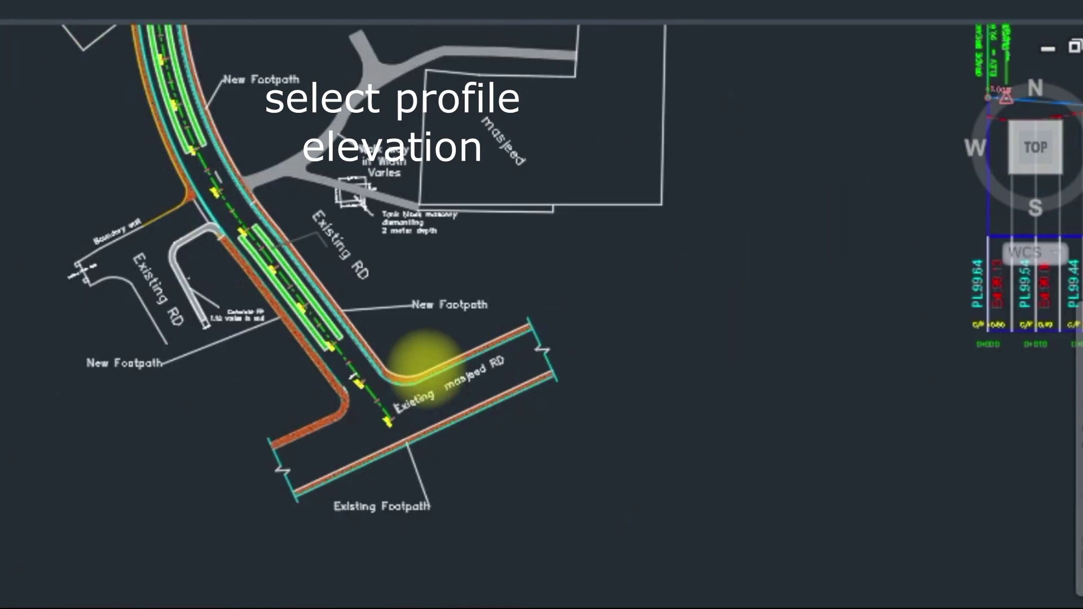
scroll(423, 361, "down", 3)
scroll(726, 141, "up", 6)
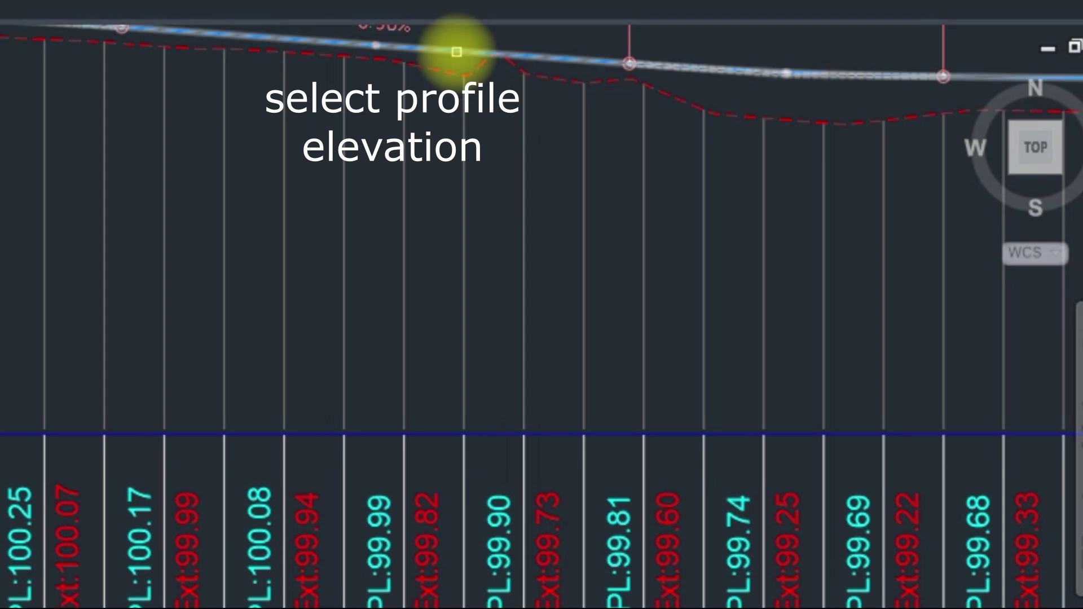
left_click(457, 52)
left_click(559, 431)
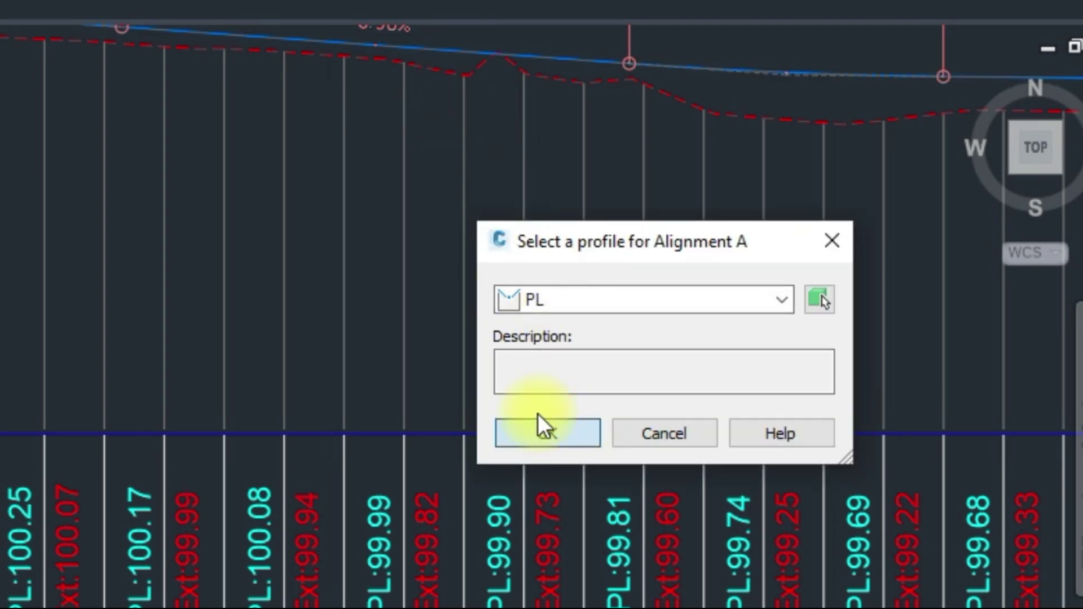
- Specify the first point's station at the centre of the first light pole foundation near station 0+010
scroll(375, 374, "down", 6)
middle_click_drag(0, 608, 12, 217)
scroll(0, 181, "up", 10)
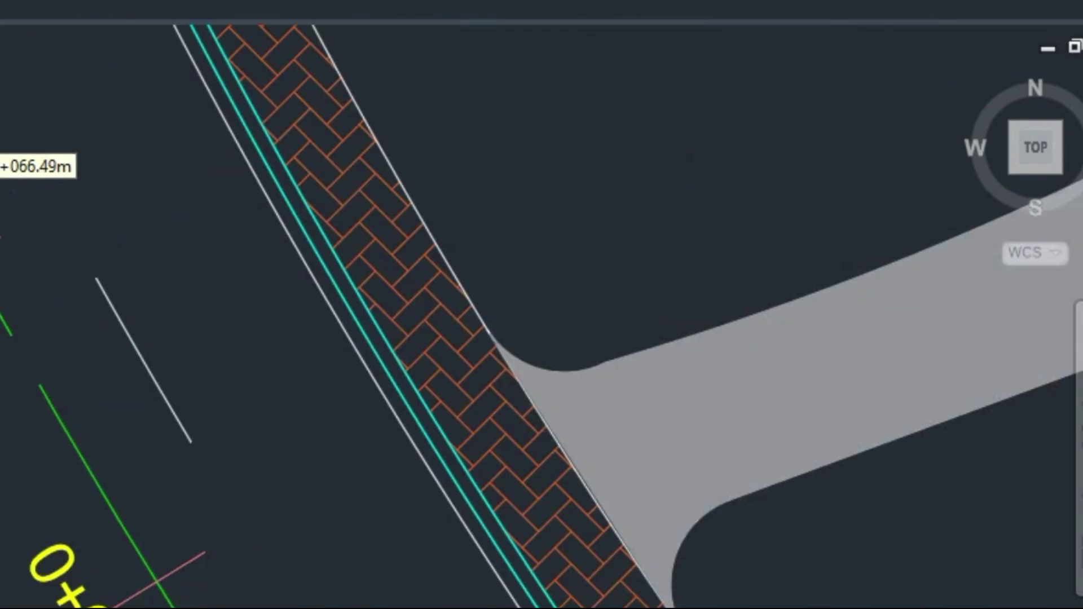
middle_click_drag(232, 608, 20, 276)
middle_click_drag(299, 608, 67, 308)
scroll(70, 313, "down", 6)
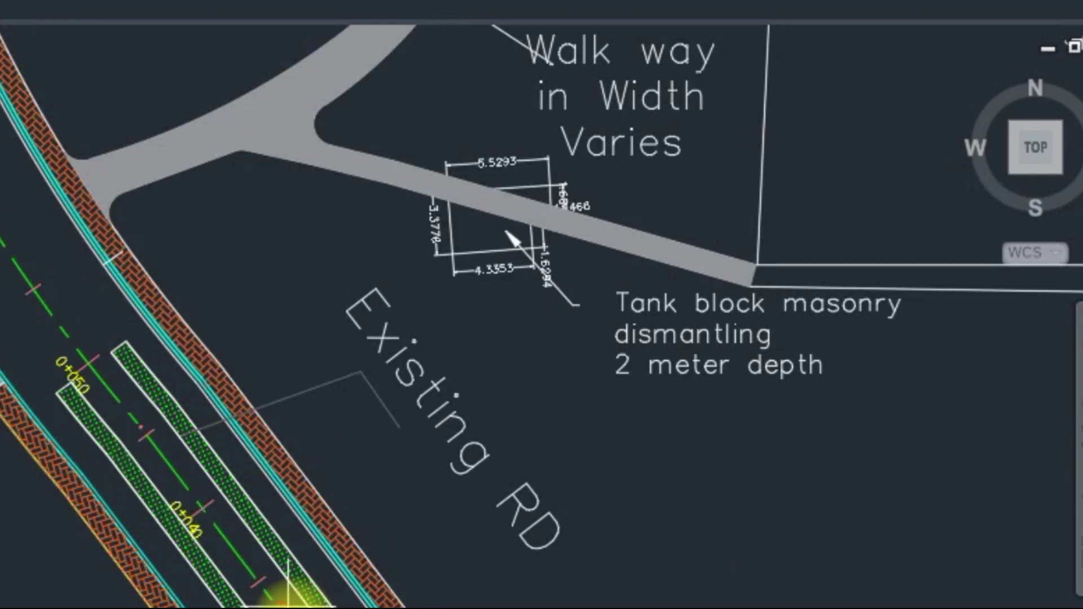
scroll(0, 159, "up", 2)
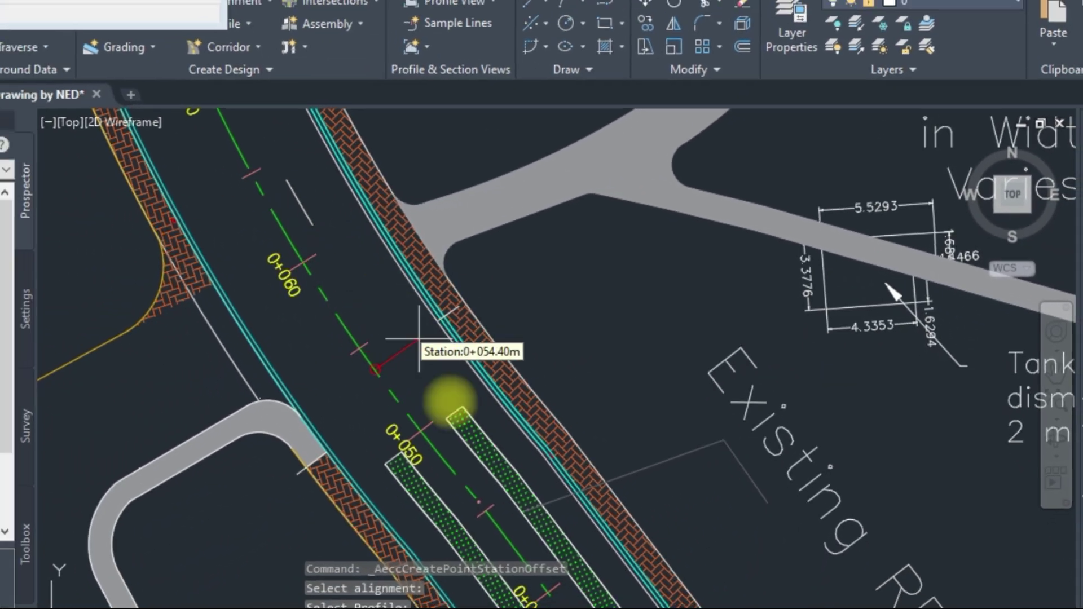
middle_click_drag(686, 595, 541, 472)
middle_click_drag(707, 405, 634, 455)
scroll(648, 446, "up", 3)
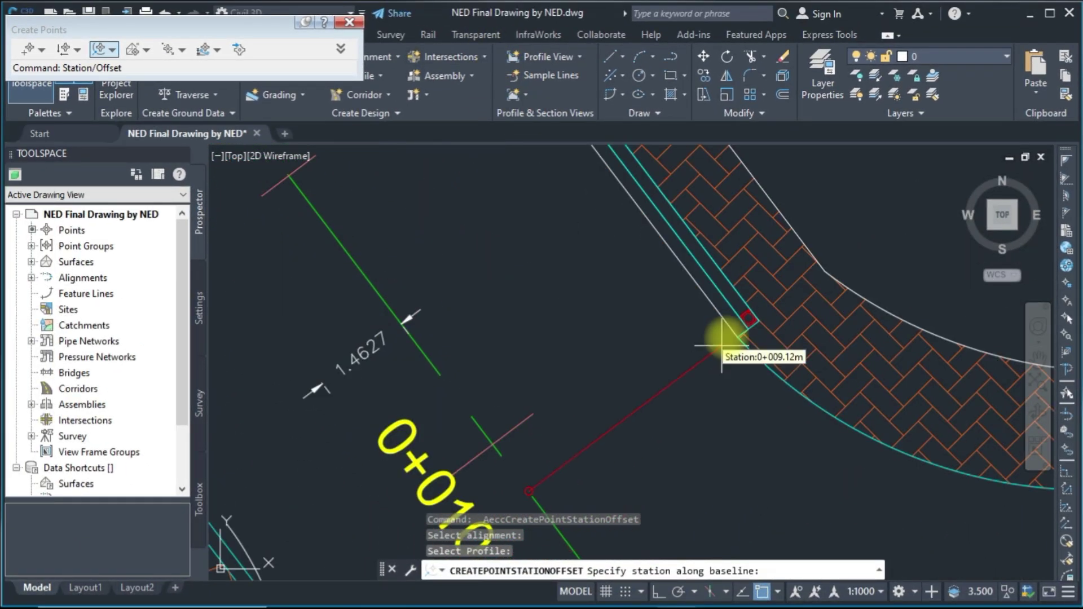
scroll(733, 350, "up", 3)
scroll(806, 270, "up", 4)
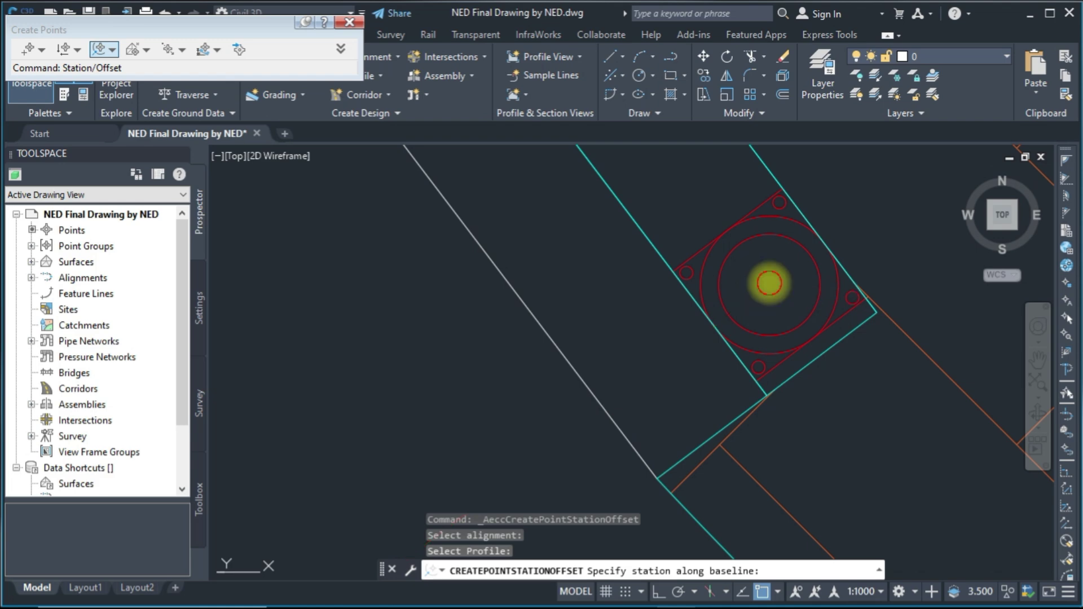
left_click(769, 284)
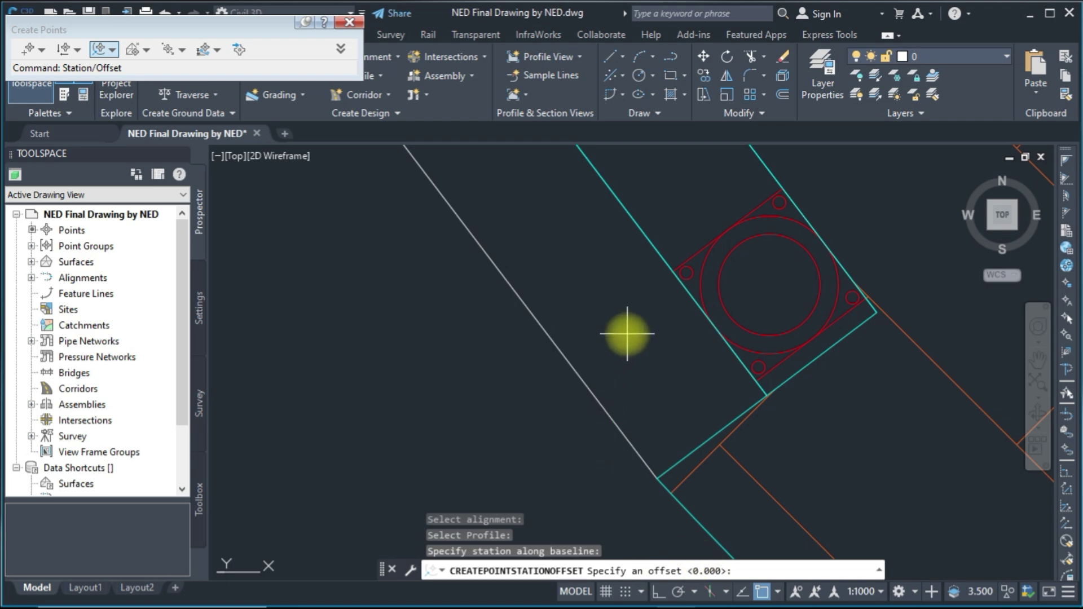
- Define the offset from the first foundation's centre to the road centreline and enter 1 as the point description
scroll(626, 333, "down", 4)
mouse_move(626, 333)
middle_mouse_down()
mouse_move(648, 347)
mouse_move(611, 249)
middle_mouse_up()
scroll(648, 231, "up", 4)
scroll(655, 265, "down", 4)
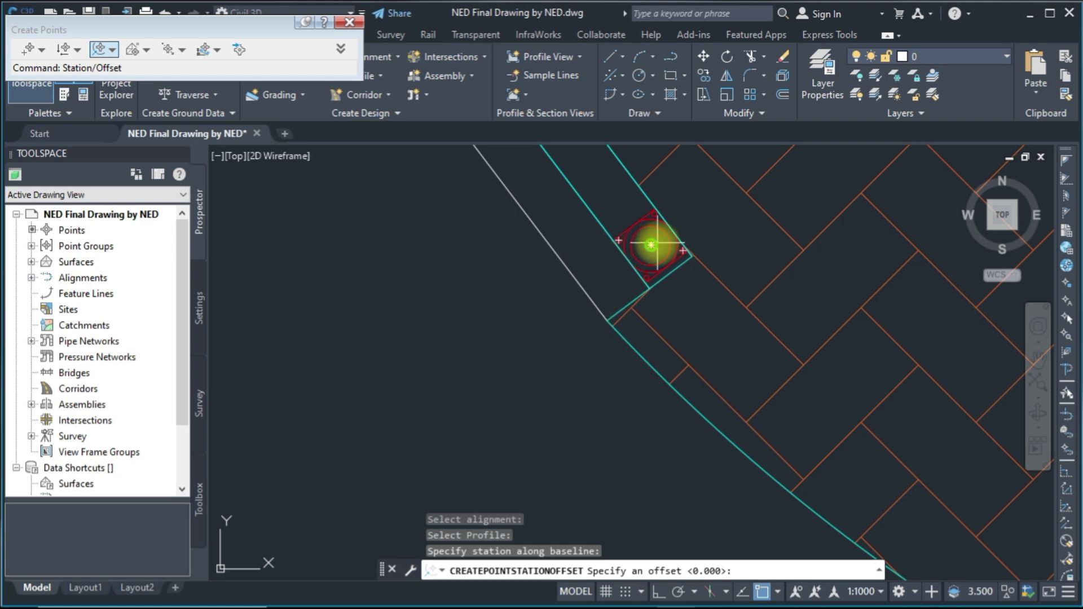
left_click(652, 244)
scroll(527, 363, "down", 3)
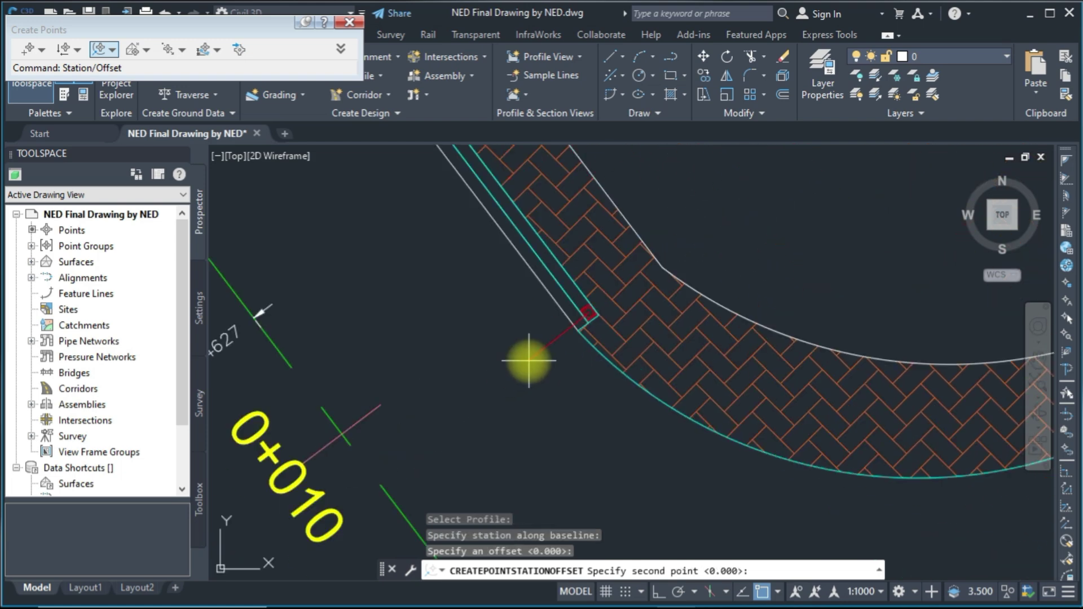
left_click(377, 471)
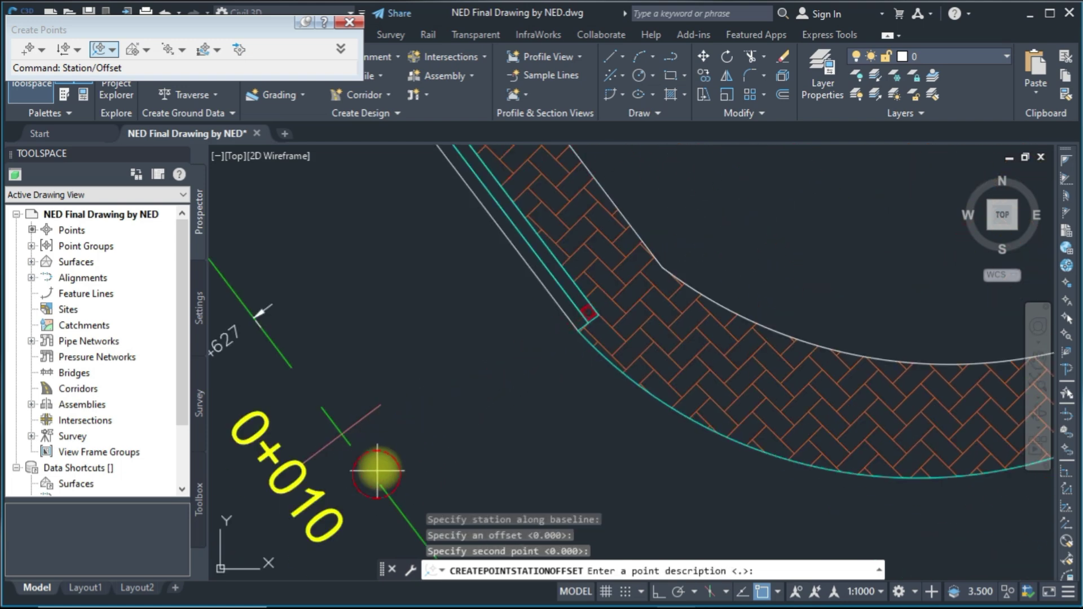
scroll(580, 323, "up", 5)
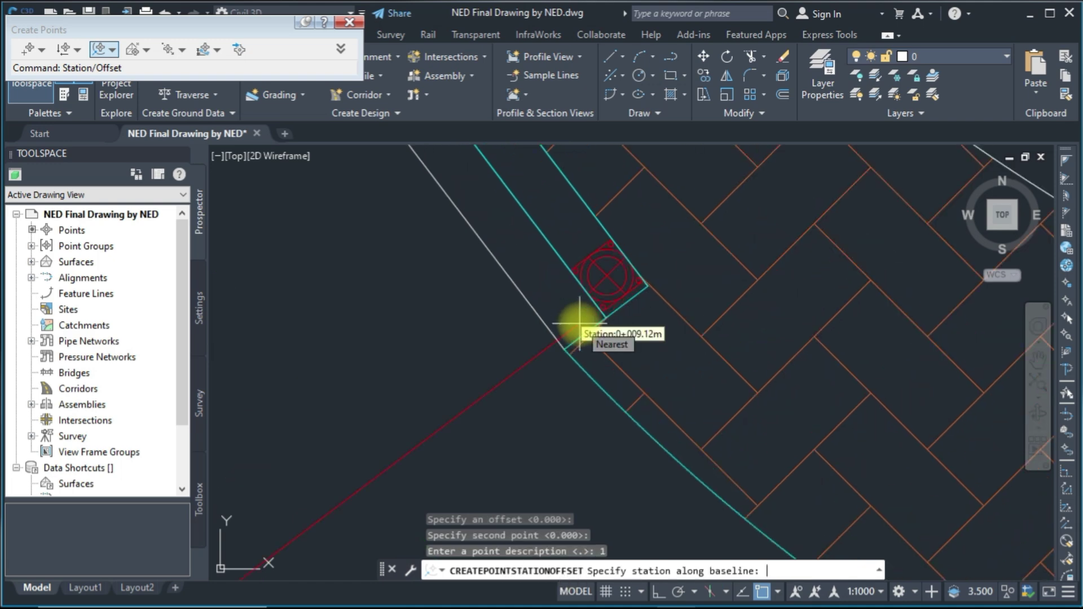
- Specify the second point's station at the centre of the light pole foundation near station 0+045
scroll(580, 324, "down", 5)
scroll(446, 322, "up", 4)
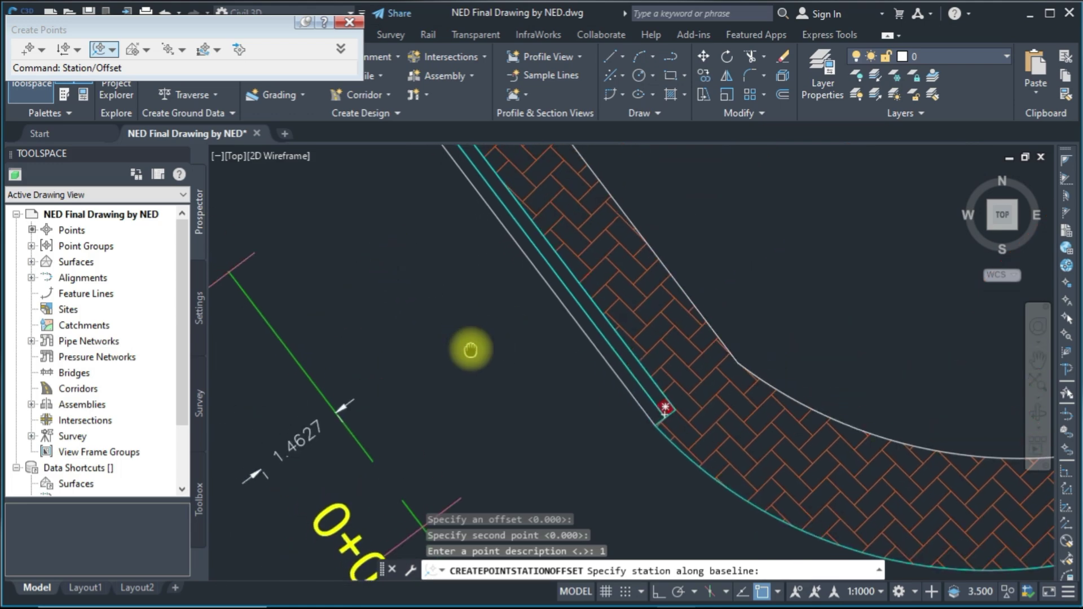
scroll(424, 294, "down", 3)
scroll(459, 424, "up", 5)
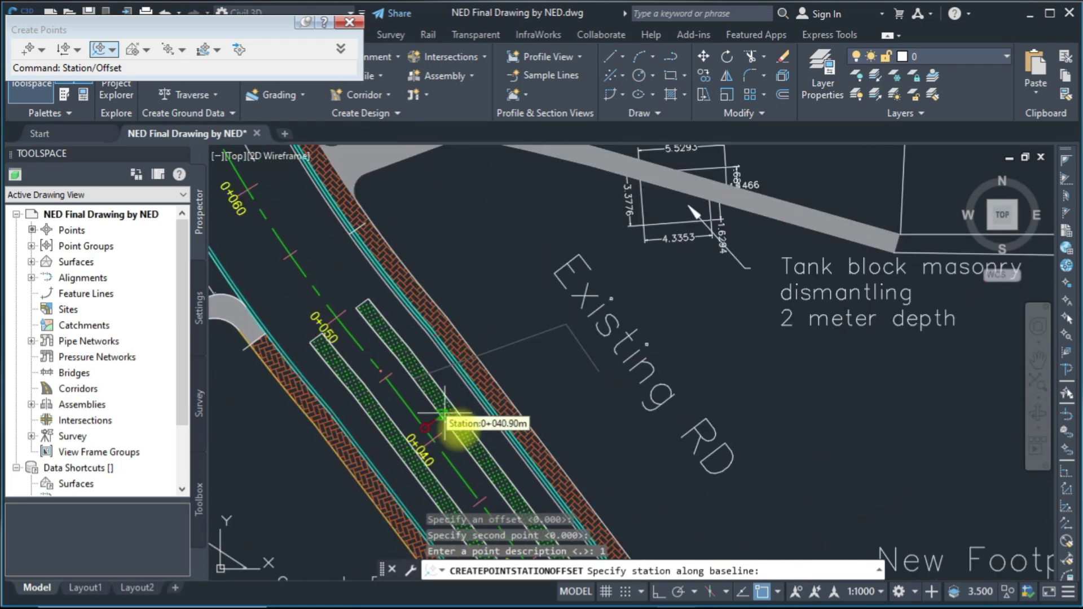
scroll(464, 432, "down", 3)
middle_click_drag(464, 430, 435, 309)
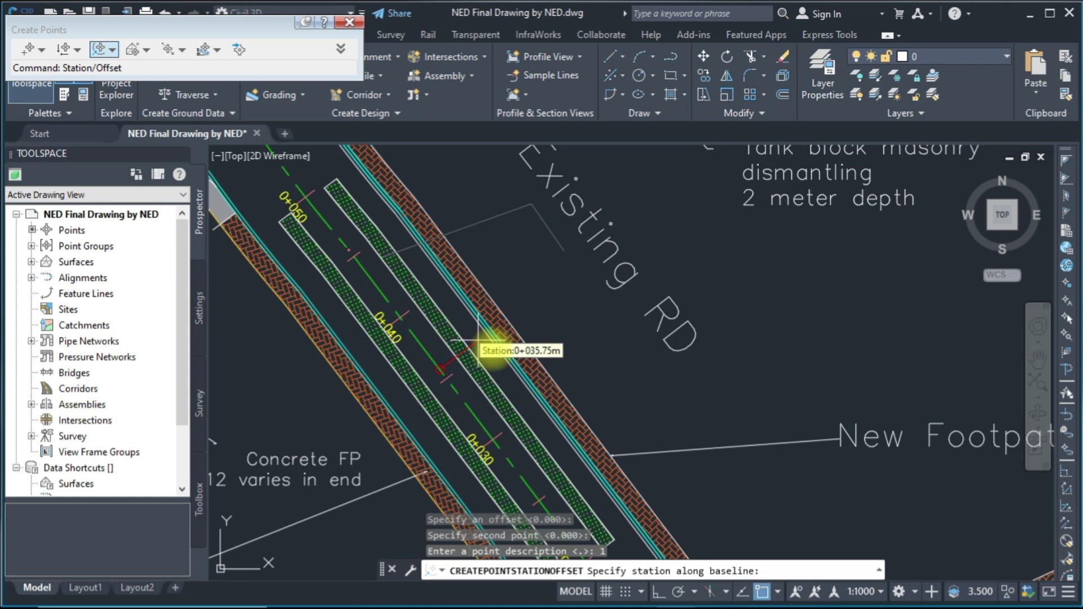
scroll(496, 398, "up", 2)
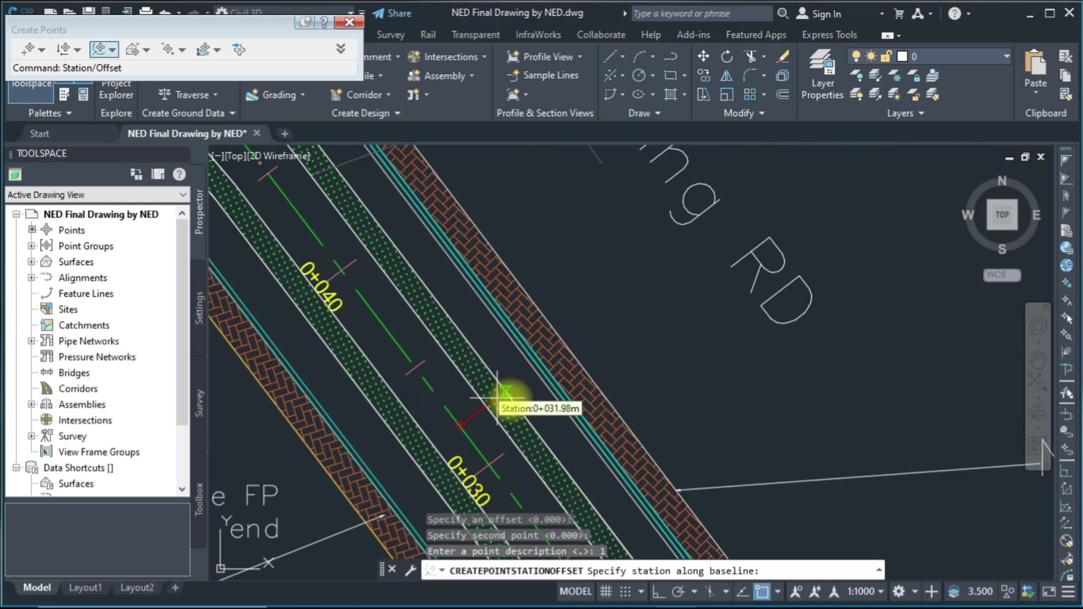
scroll(486, 226, "down", 3)
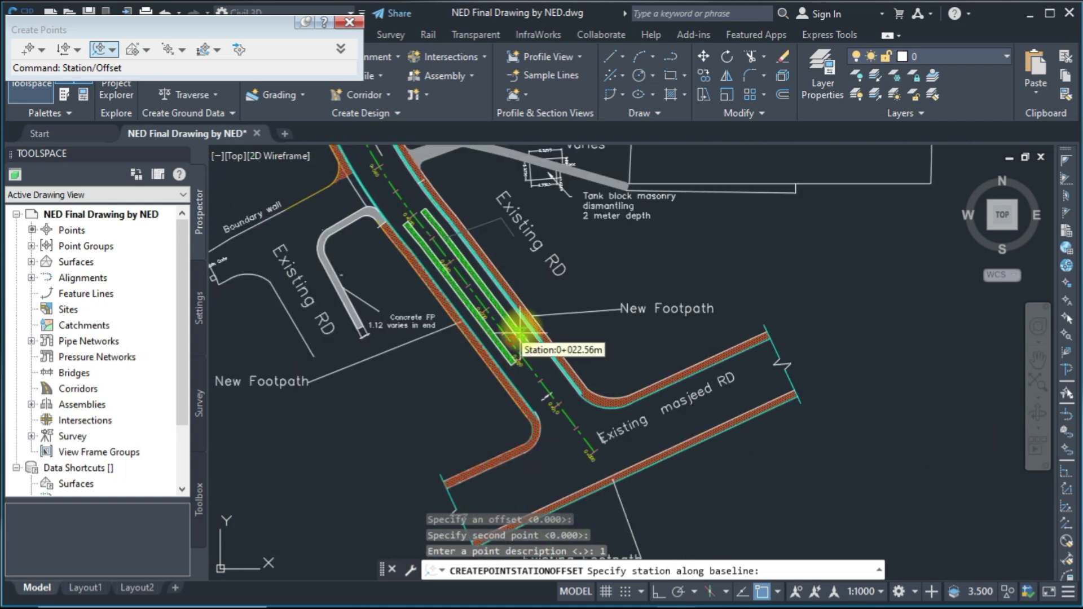
scroll(443, 307, "up", 6)
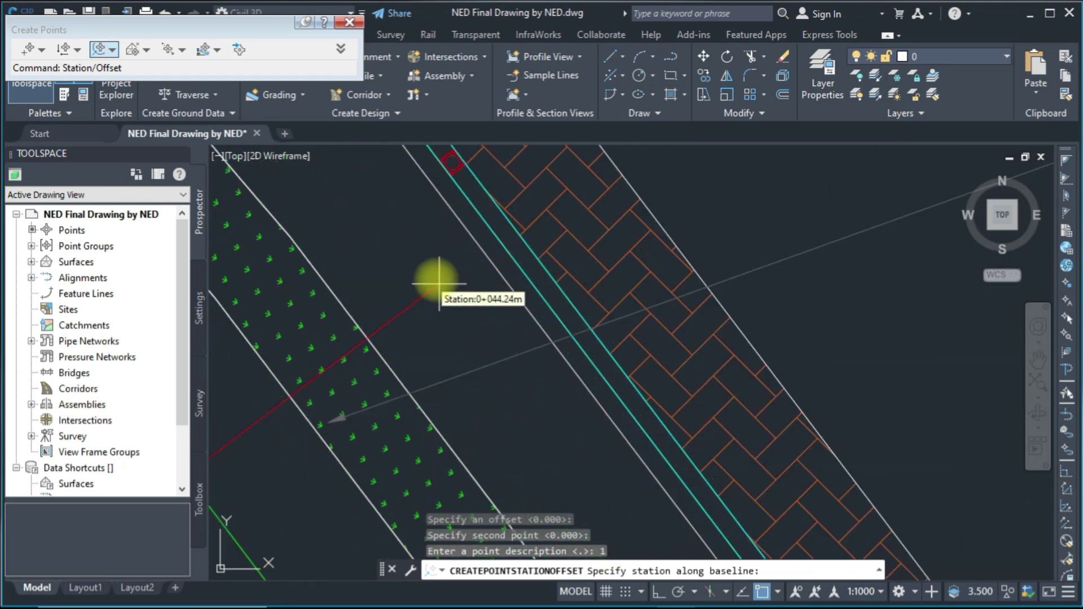
scroll(452, 225, "up", 5)
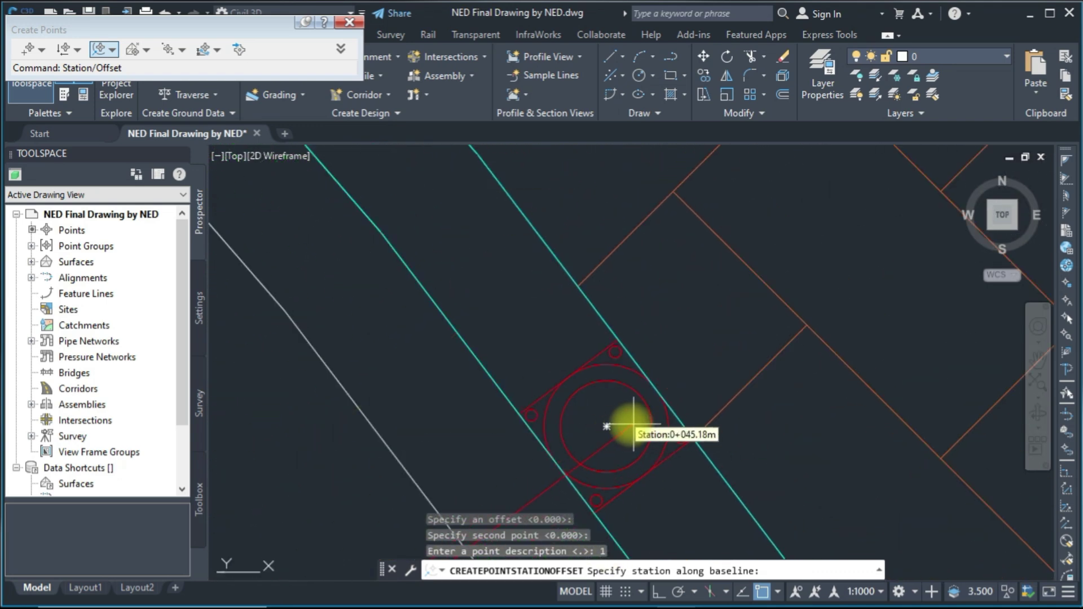
left_click(607, 427)
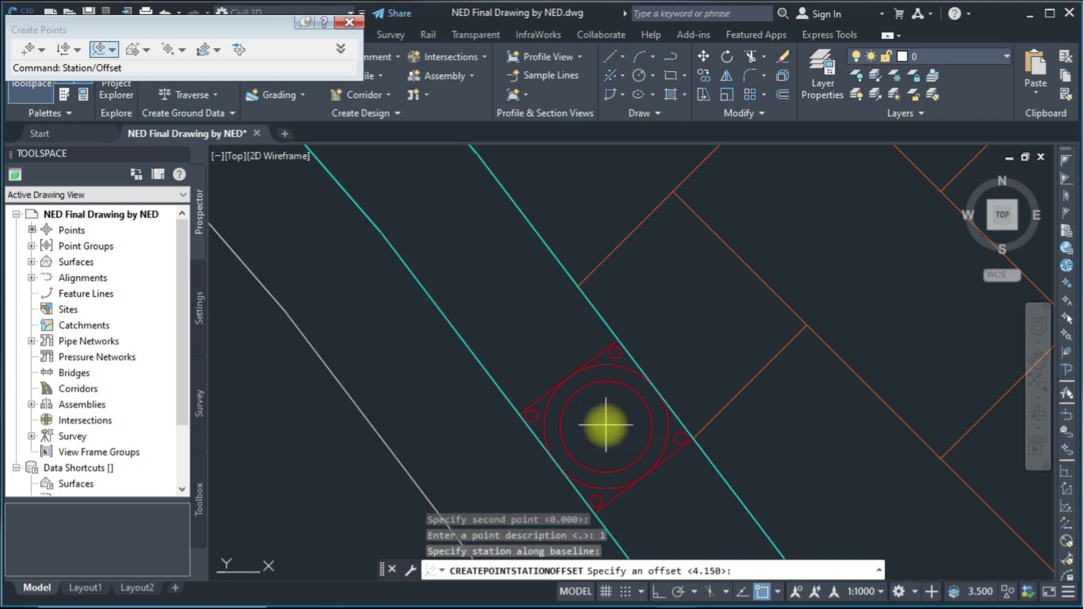
- Define the second point's offset from the foundation centre to the road centreline and enter 2 as the point description
left_click(599, 433)
scroll(600, 433, "down", 3)
scroll(636, 351, "down", 3)
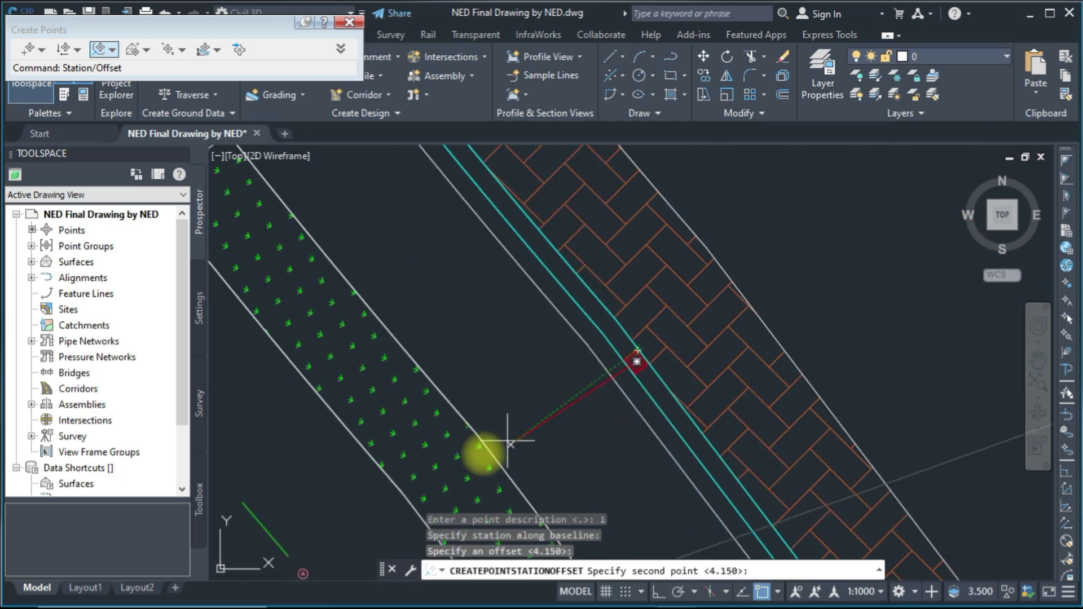
middle_click_drag(476, 450, 555, 301)
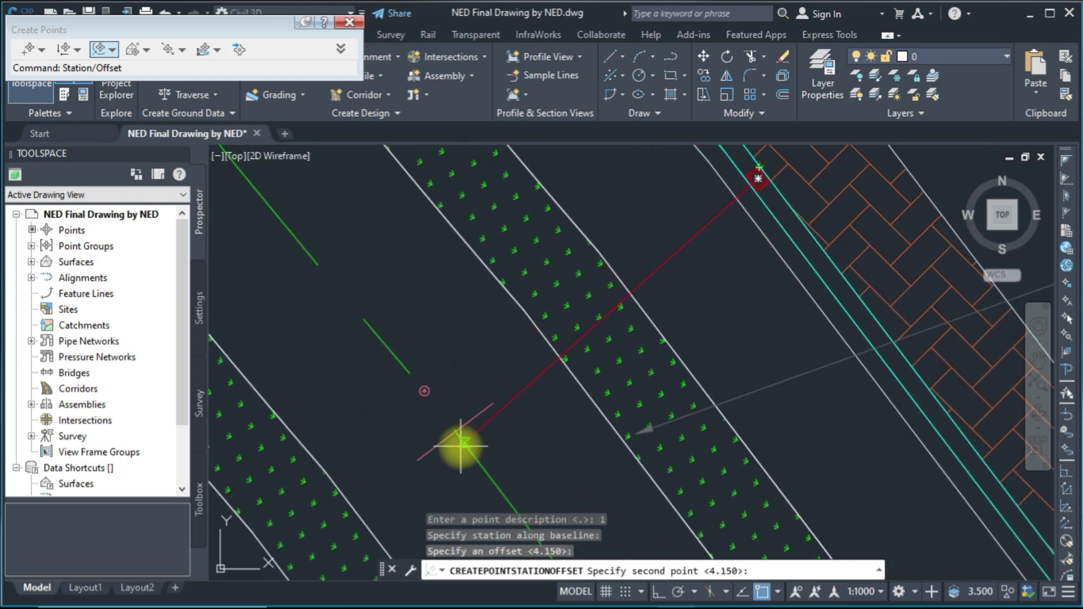
left_click(444, 417)
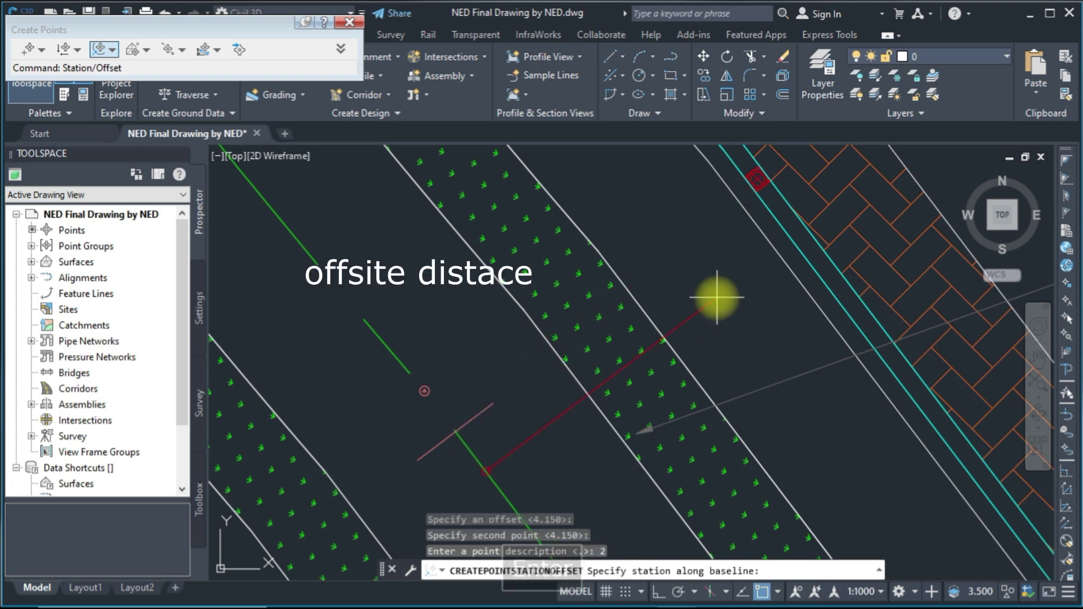
- Finish the station/offset point creation and inspect the point at the first foundation near station 0+010
scroll(718, 302, "up", 3)
middle_click_drag(721, 310, 366, 190)
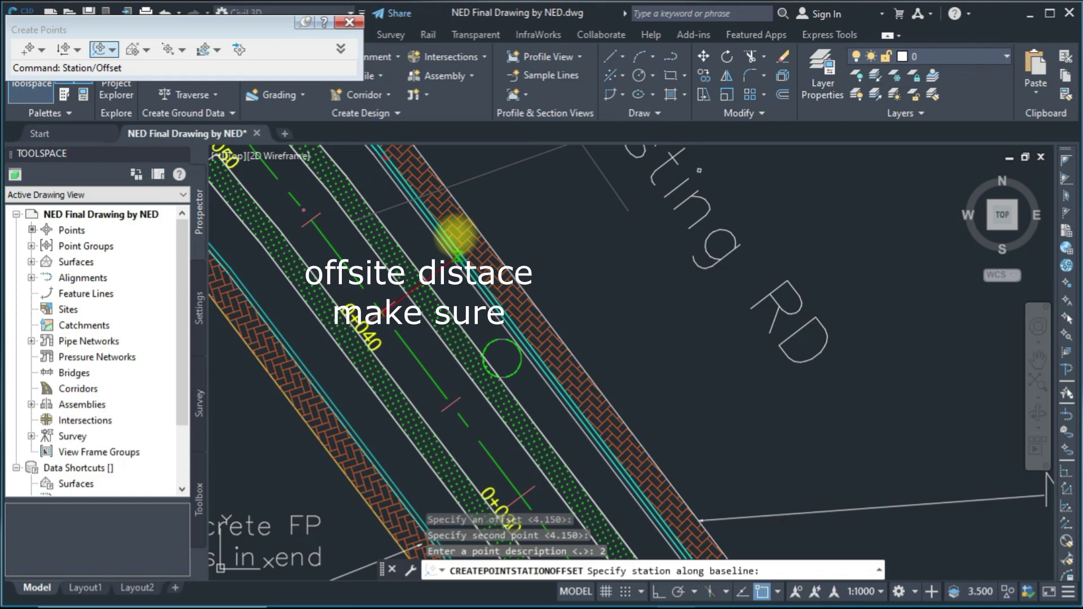
scroll(549, 270, "down", 3)
scroll(612, 271, "up", 4)
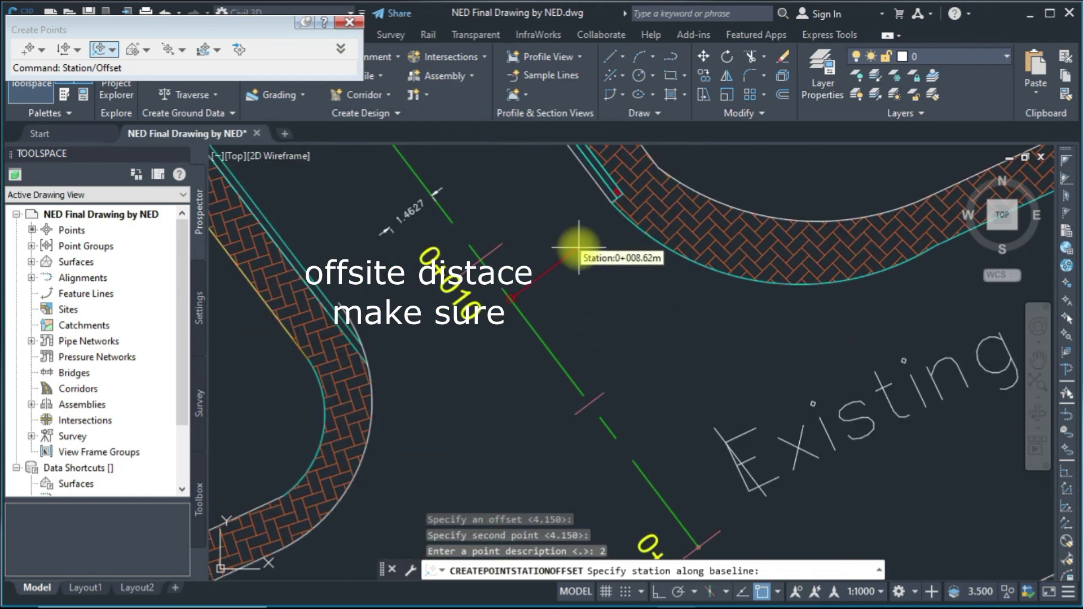
key("space")
scroll(632, 189, "up", 10)
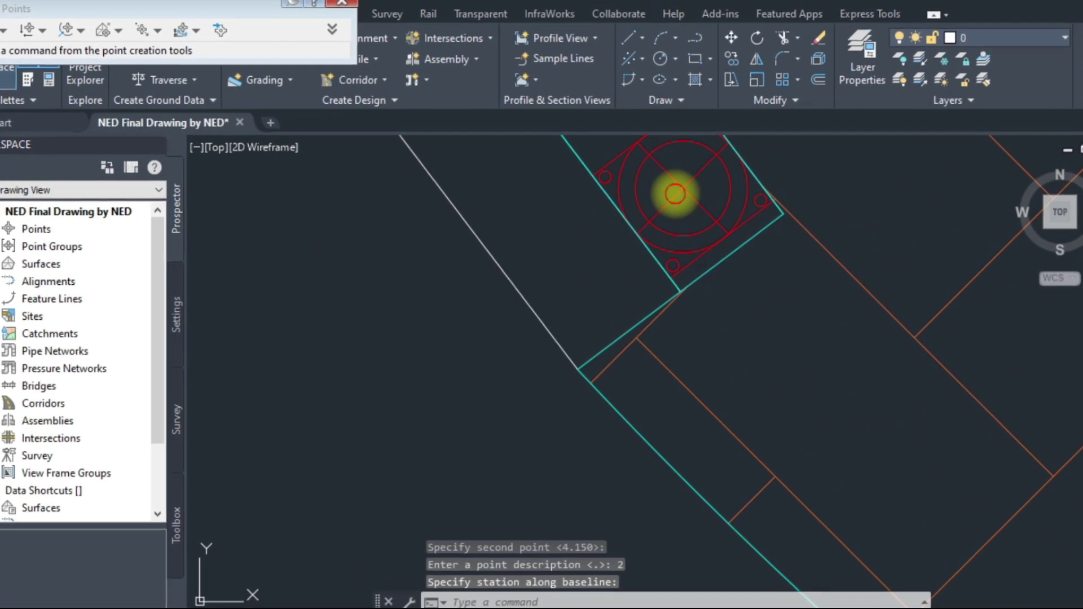
- Open the point group properties of the point at the first light pole foundation and set its point label style to <none>
left_click(658, 196)
right_click(676, 186)
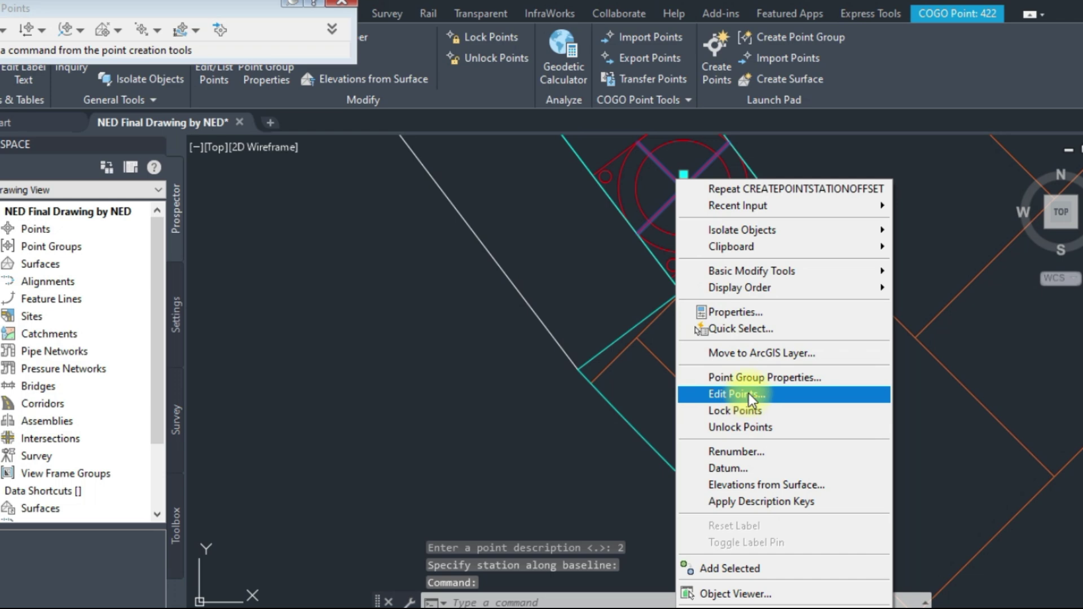
left_click(753, 379)
left_click(394, 354)
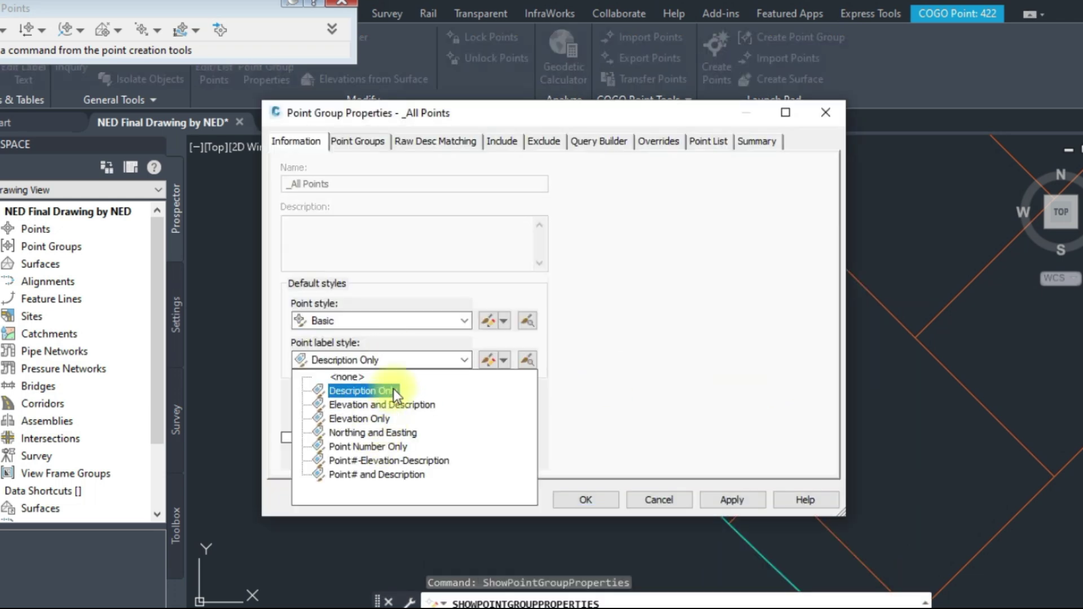
left_click(408, 354)
- Create a new point label style for the _All Points group and name it POLE LABELS
left_click(503, 363)
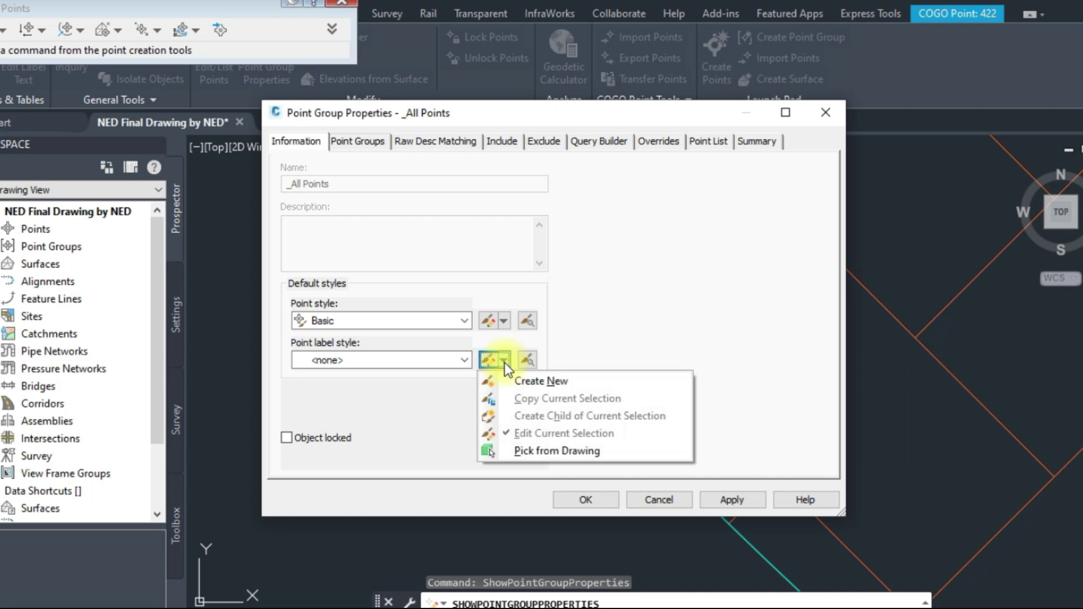
left_click(542, 378)
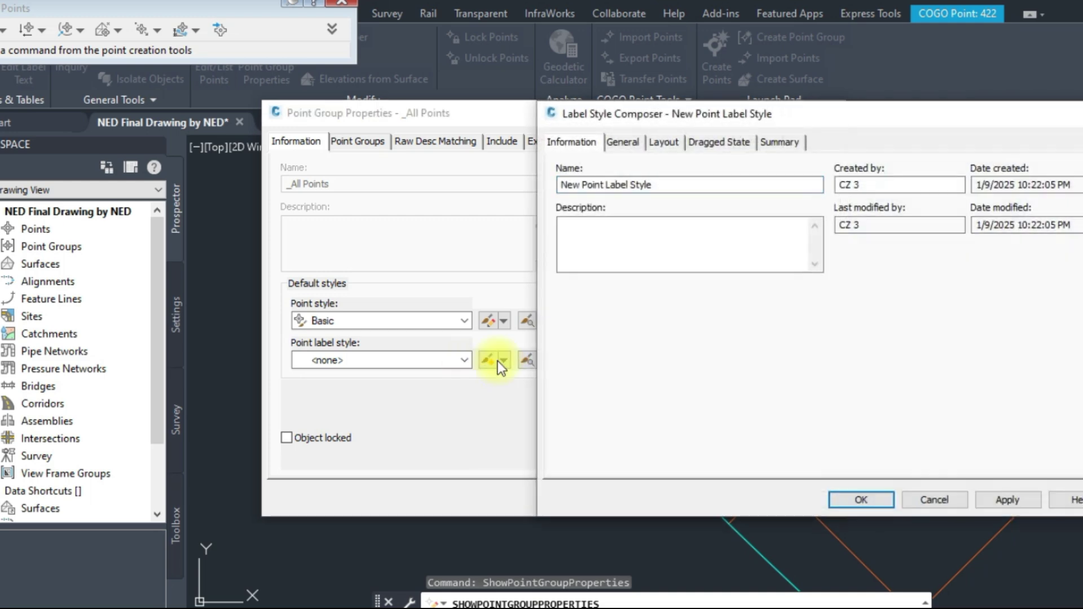
left_click_drag(660, 185, 564, 185)
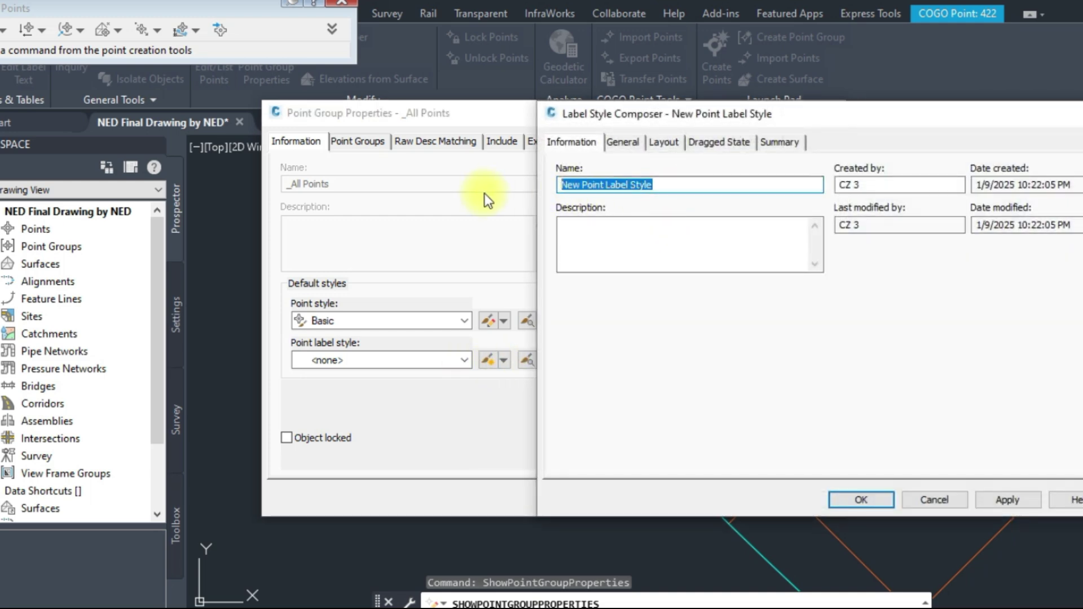
type("POLE L")
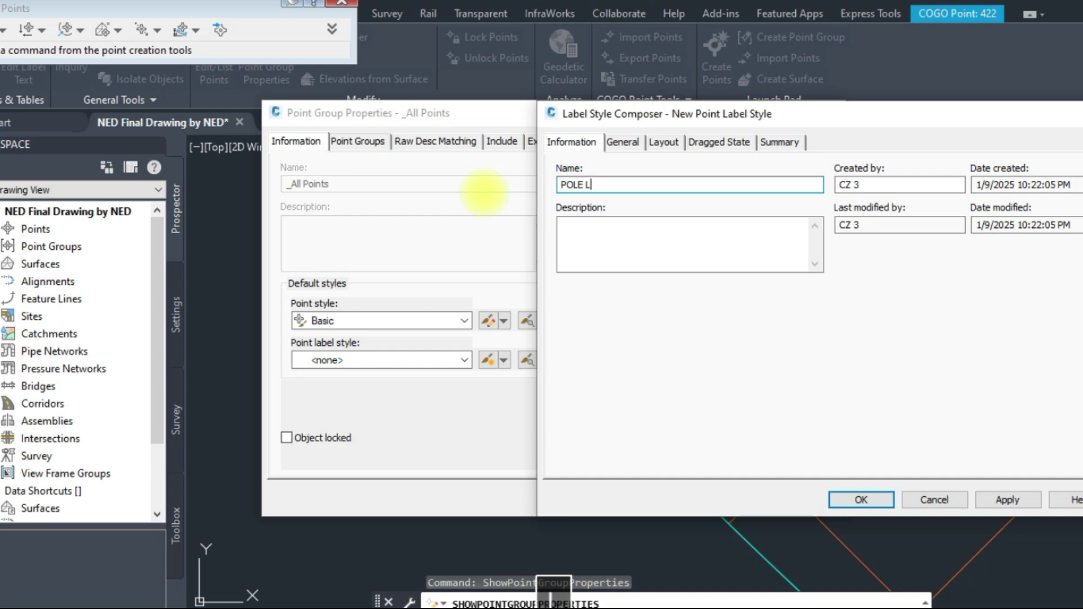
type("ABELS")
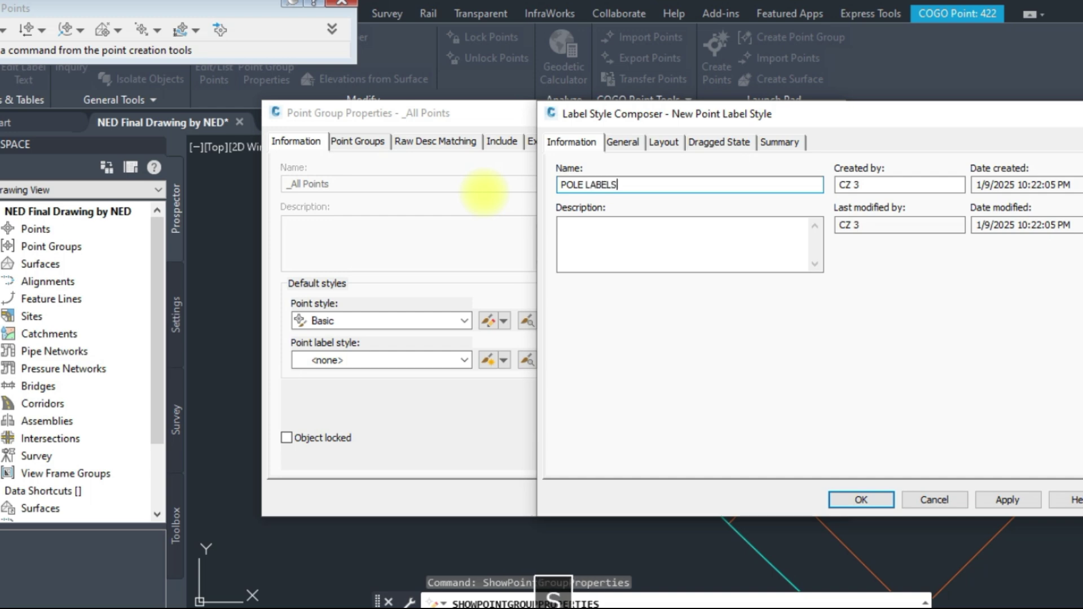
- Review the layout properties of the Point Number, Point Elevation and Point Description components in the POLE LABELS style
left_click(661, 142)
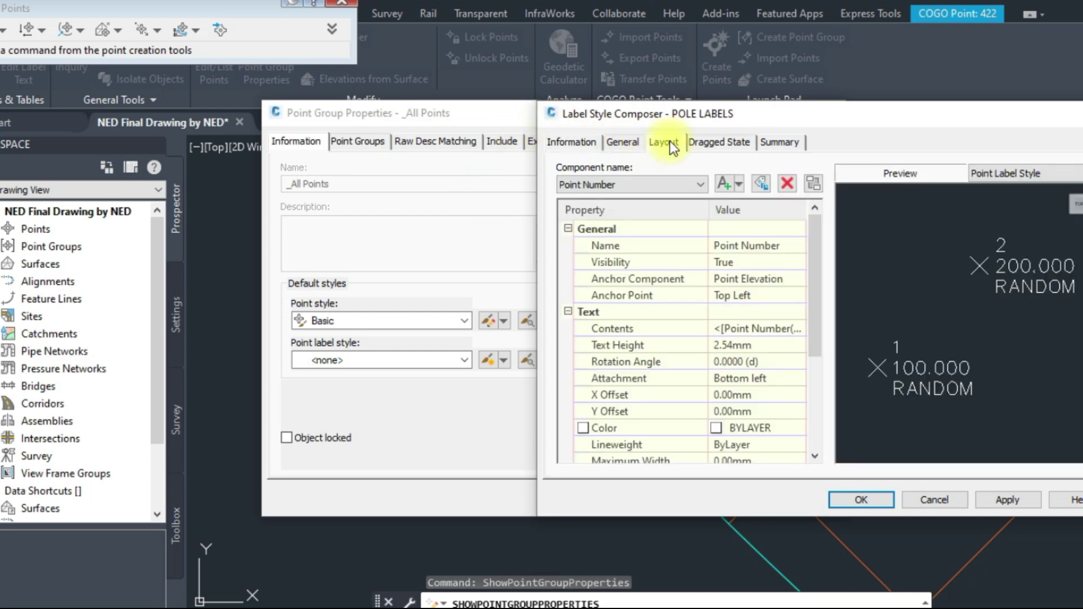
left_click(662, 179)
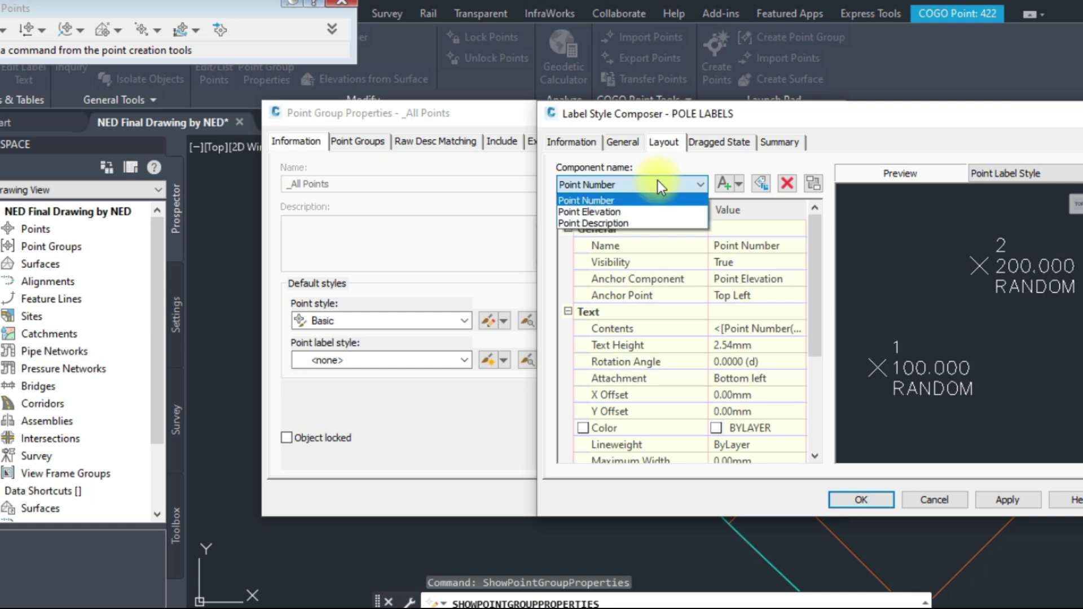
left_click(658, 181)
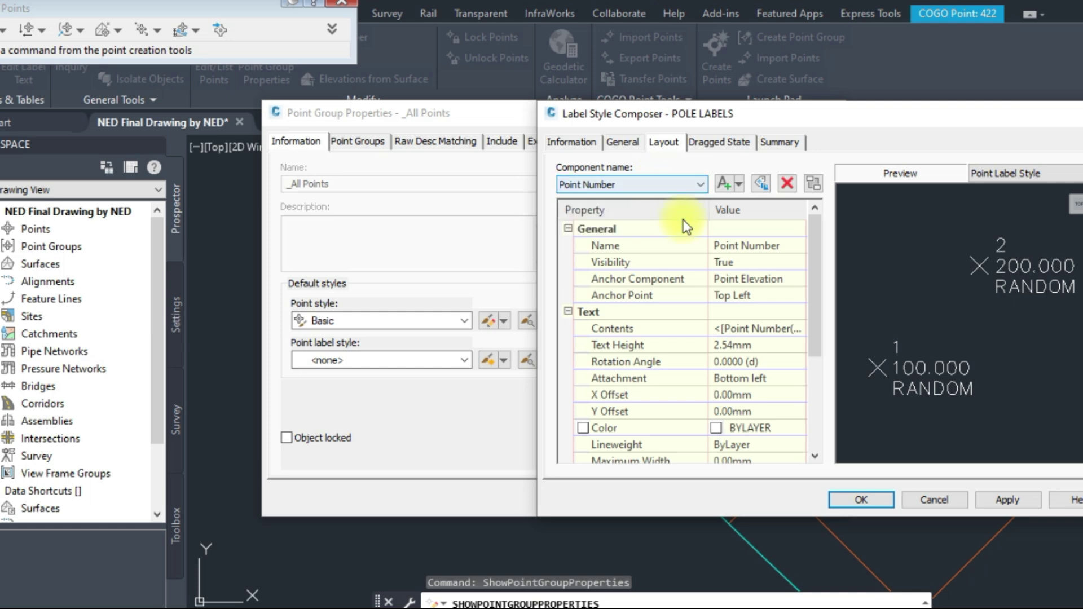
left_click(684, 186)
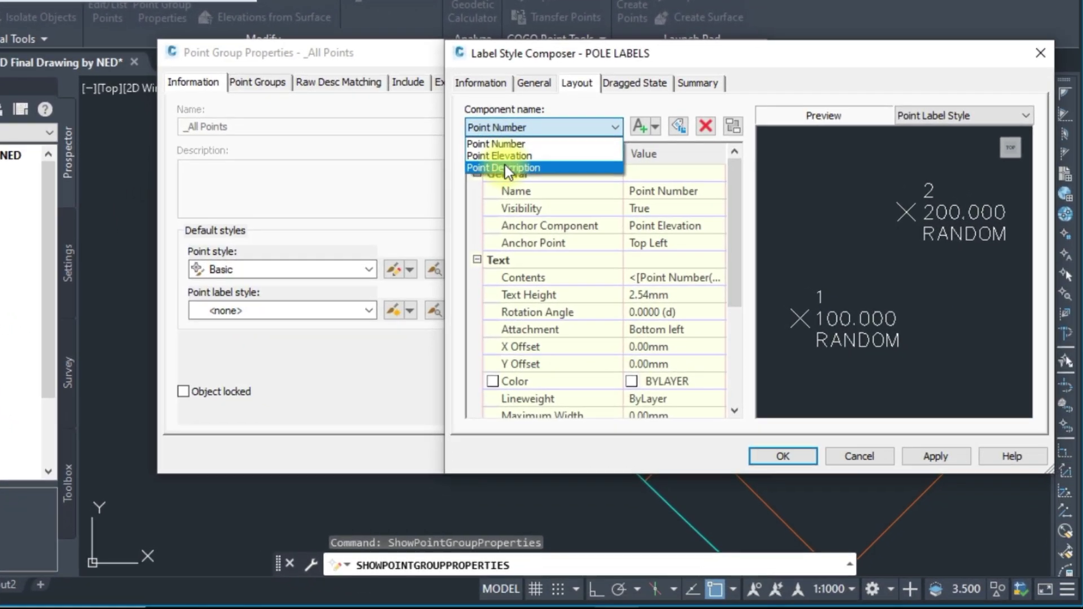
left_click(525, 176)
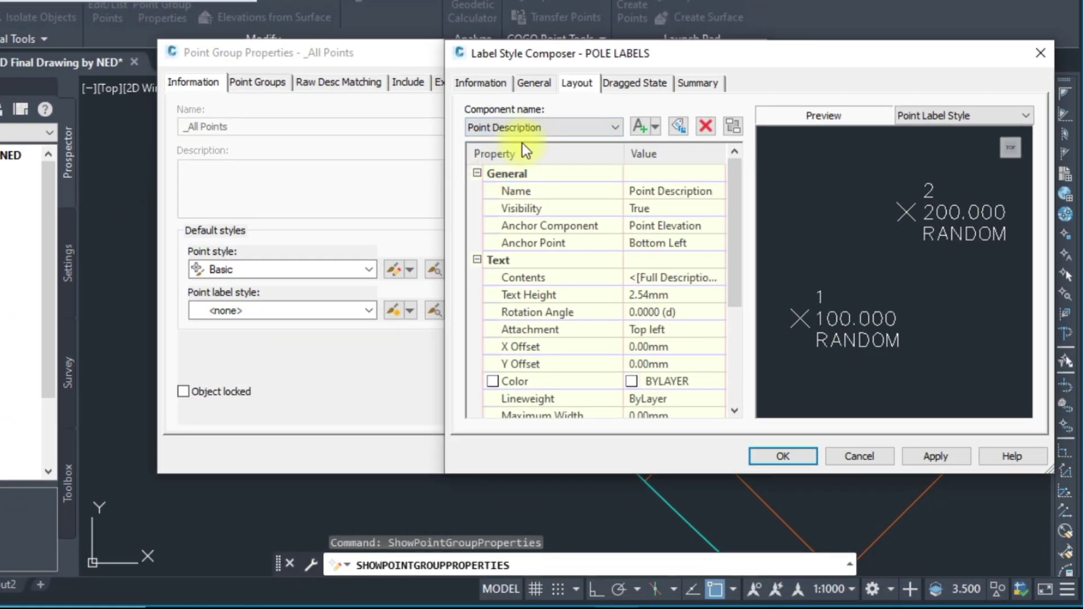
left_click(550, 137)
left_click(509, 154)
left_click(522, 131)
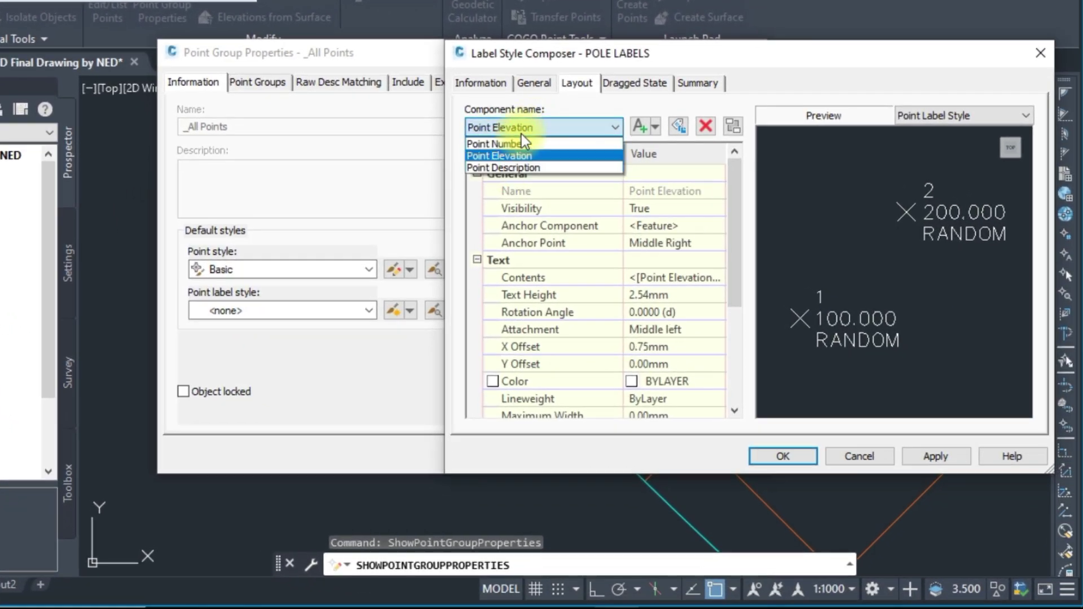
left_click(505, 145)
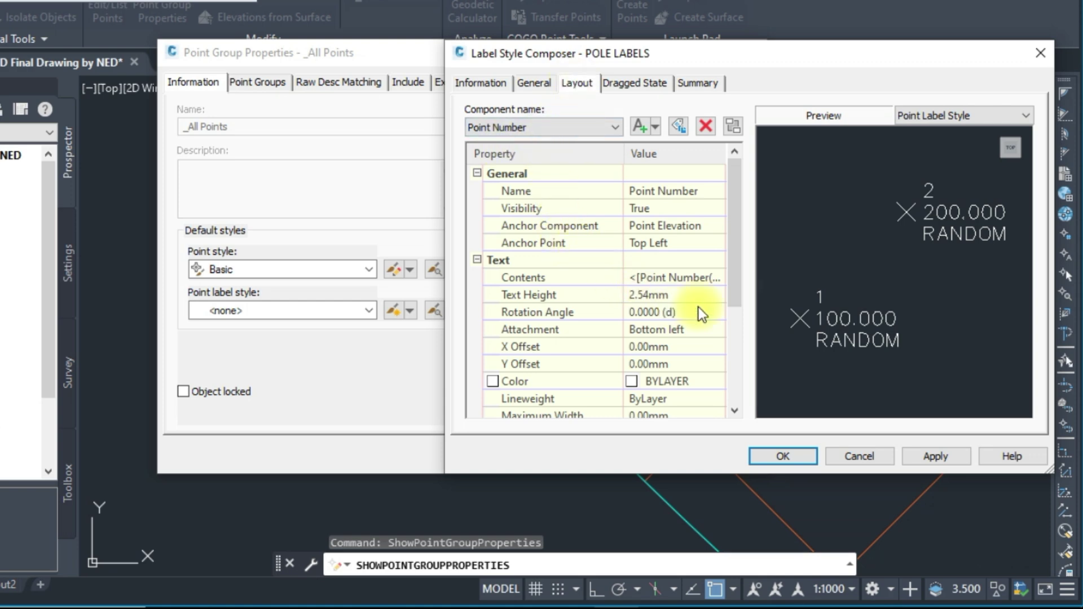
- Accept the new label style and apply POLE LABELS to the _All Points group
left_click(783, 458)
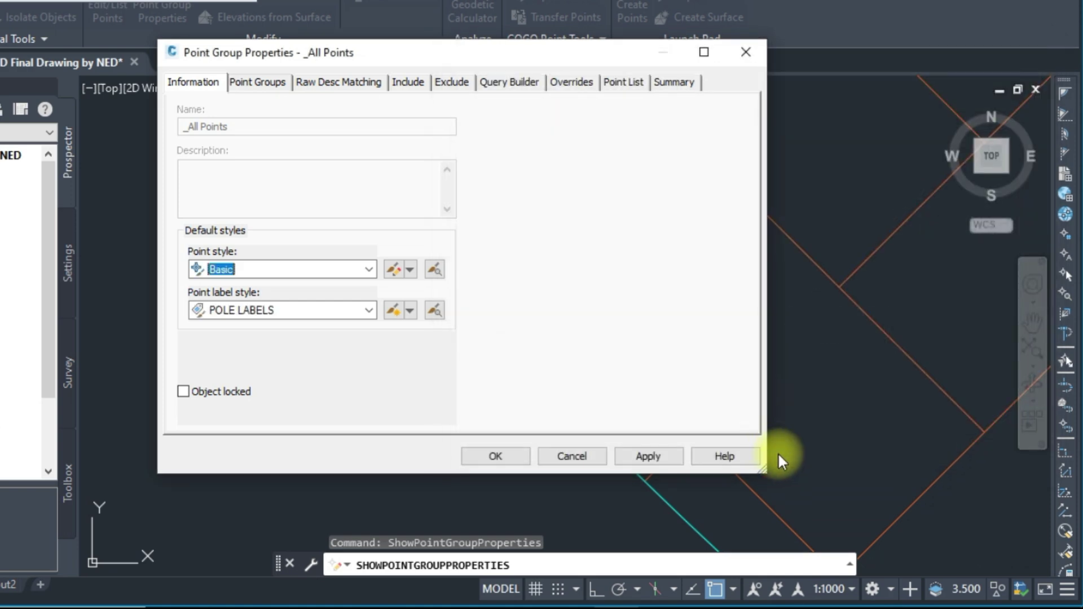
left_click(638, 456)
left_click(494, 458)
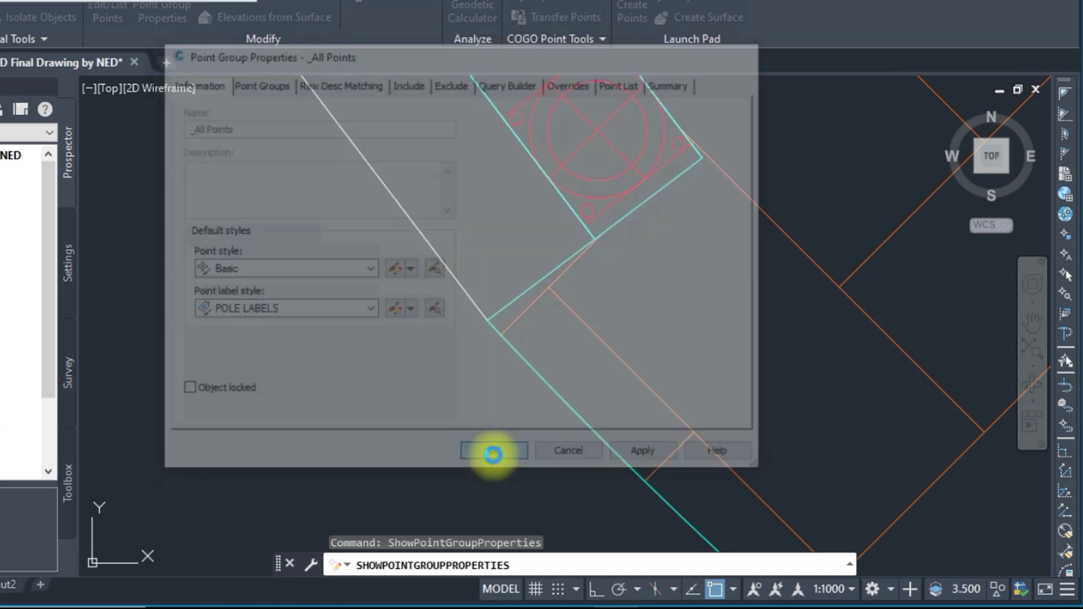
- Inspect the size and contents of the point label at the first foundation near station 0+010
scroll(530, 389, "down", 4)
scroll(577, 270, "up", 2)
scroll(553, 274, "up", 2)
left_click(508, 307)
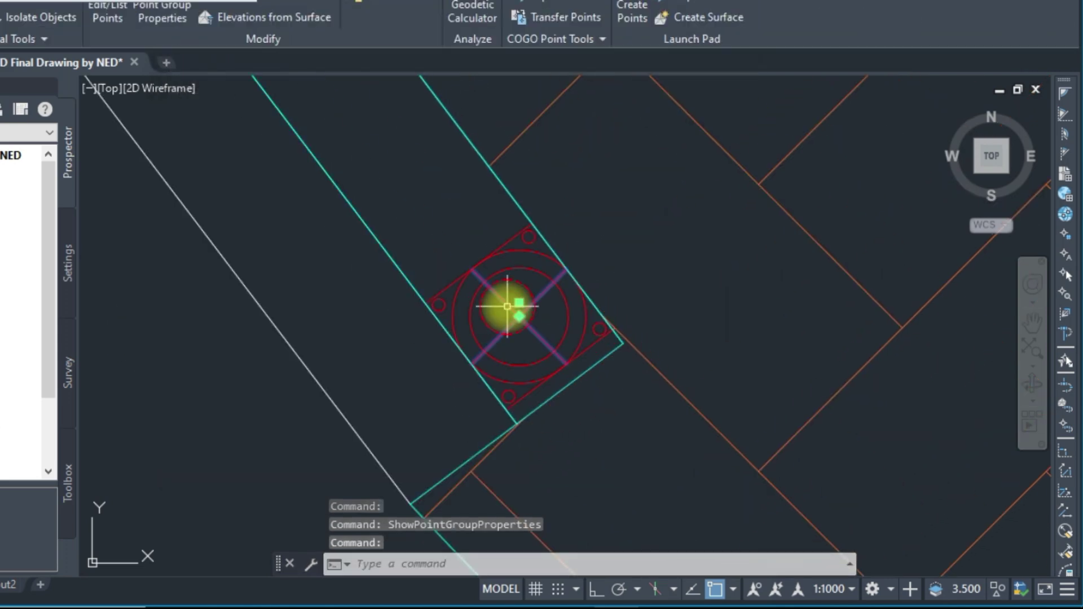
scroll(493, 334, "down", 2)
scroll(493, 333, "down", 2)
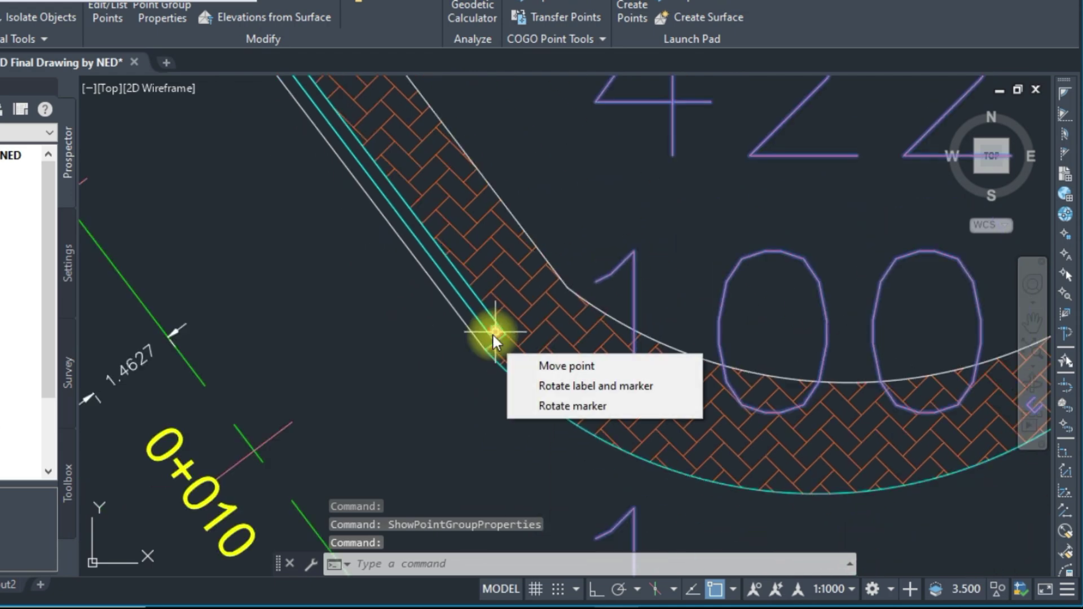
scroll(641, 174, "down", 2)
scroll(658, 174, "up", 1)
scroll(658, 170, "up", 3)
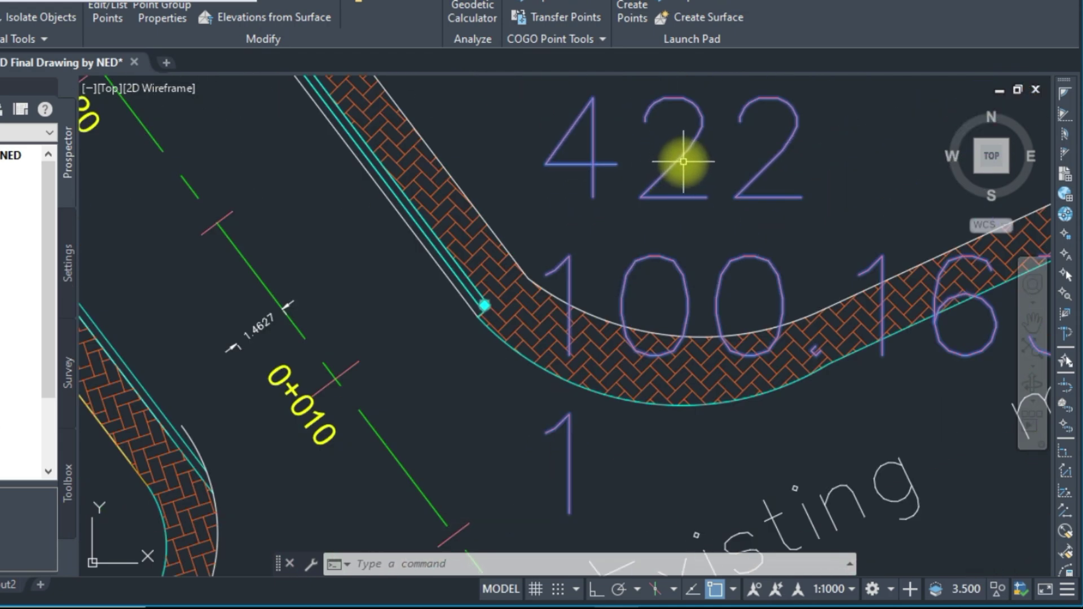
- Reopen the POLE LABELS style for editing from the point group properties and set the Point Number text height to 1 mm
right_click(658, 181)
left_click(712, 292)
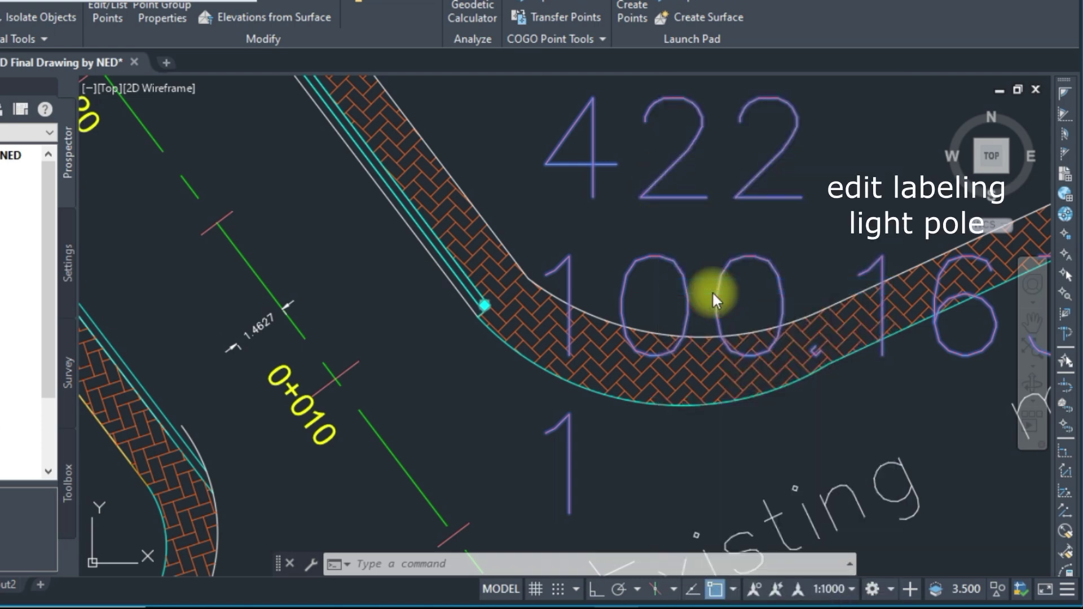
left_click(399, 311)
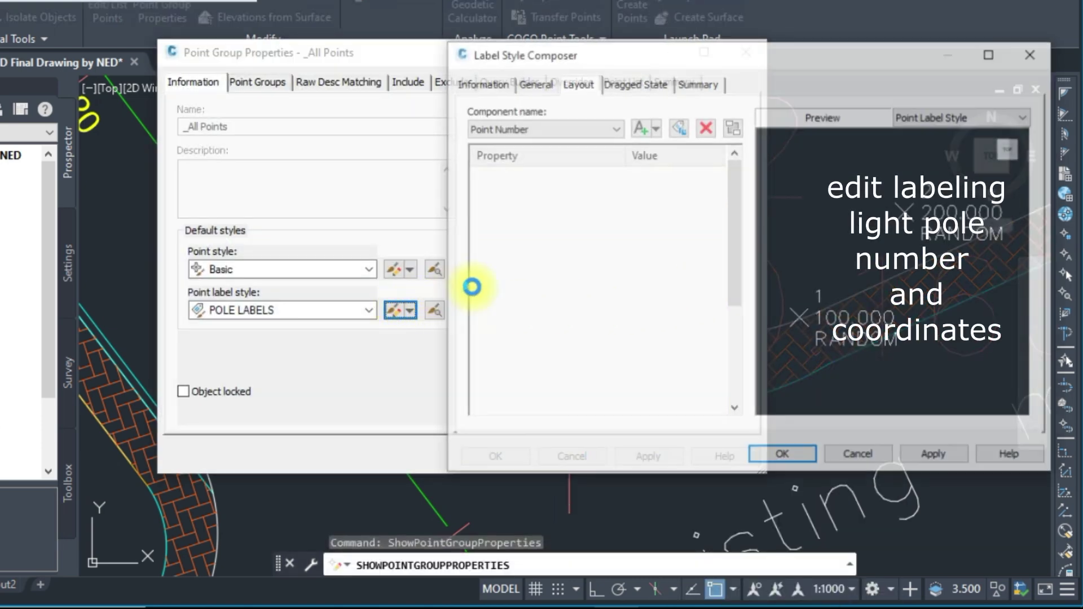
left_click(683, 294)
type("1")
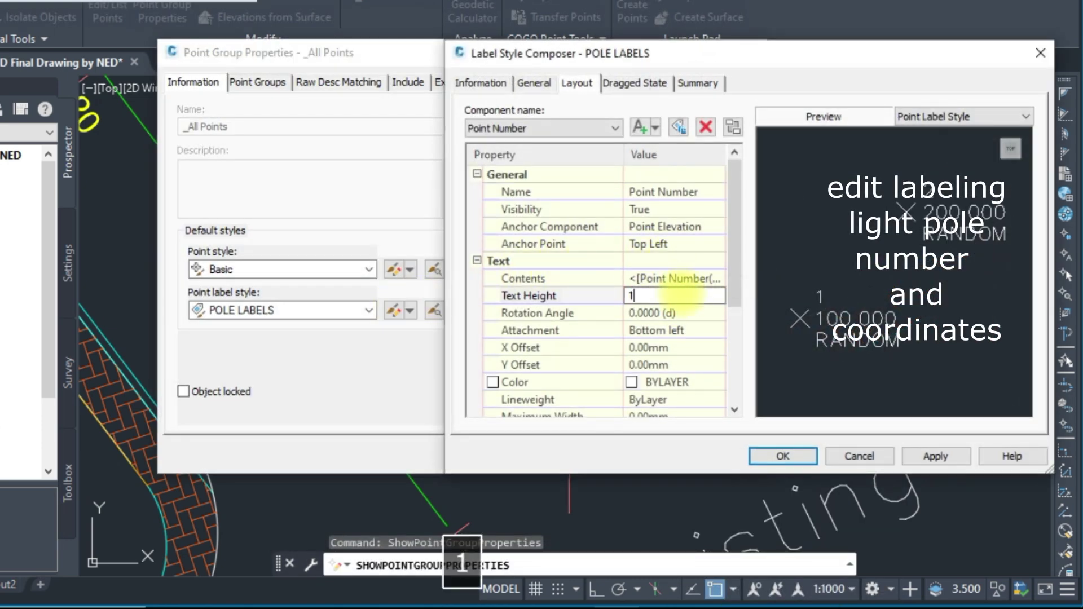
- Color the Point Number component's label text green in its contents
left_click(685, 283)
left_click(718, 281)
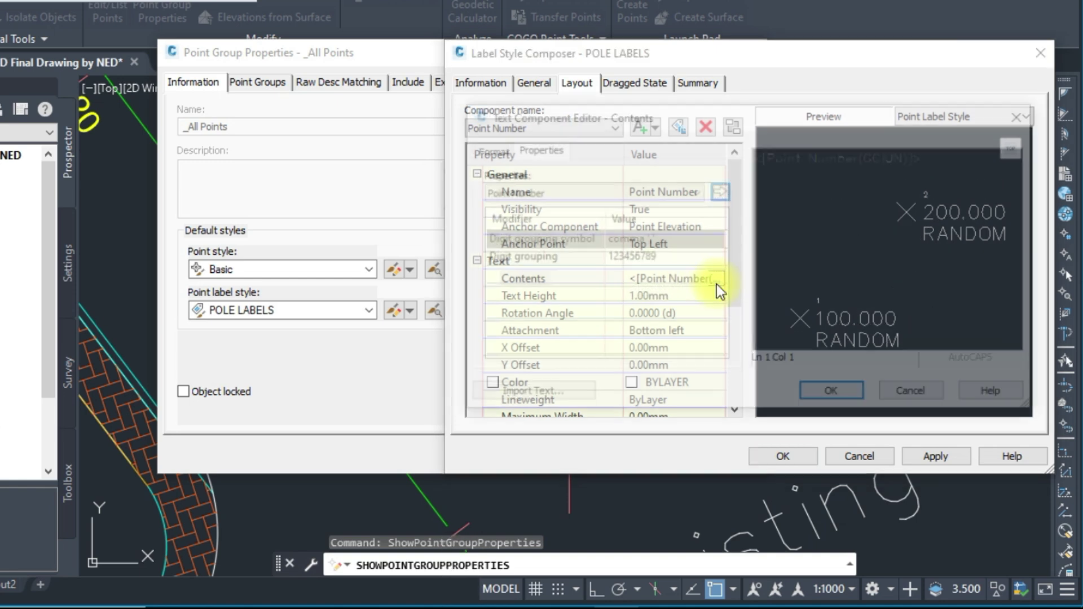
left_click(591, 190)
left_click(590, 190)
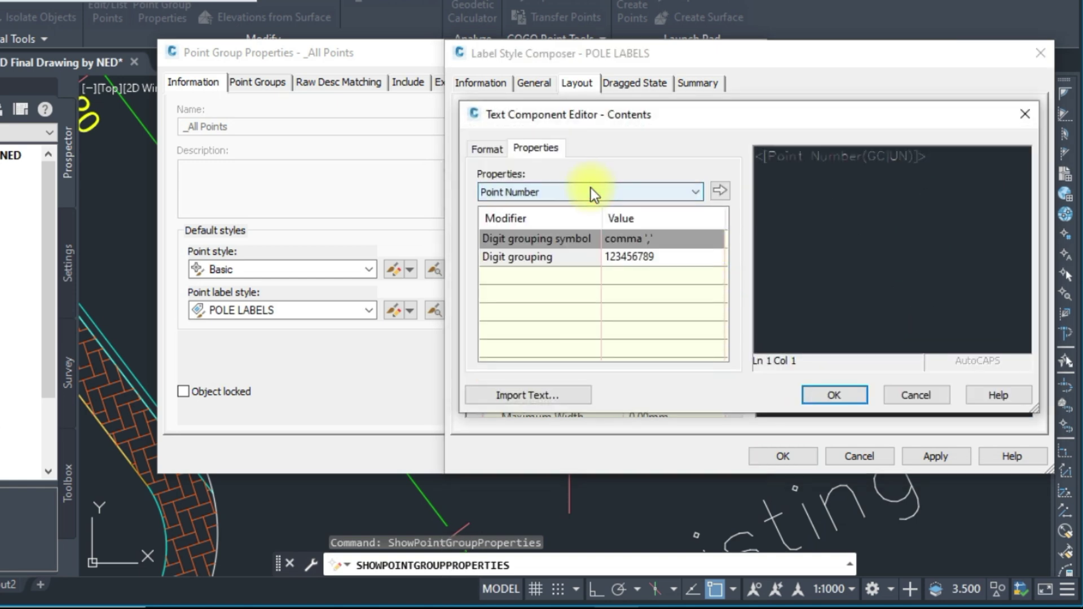
left_click_drag(930, 156, 685, 176)
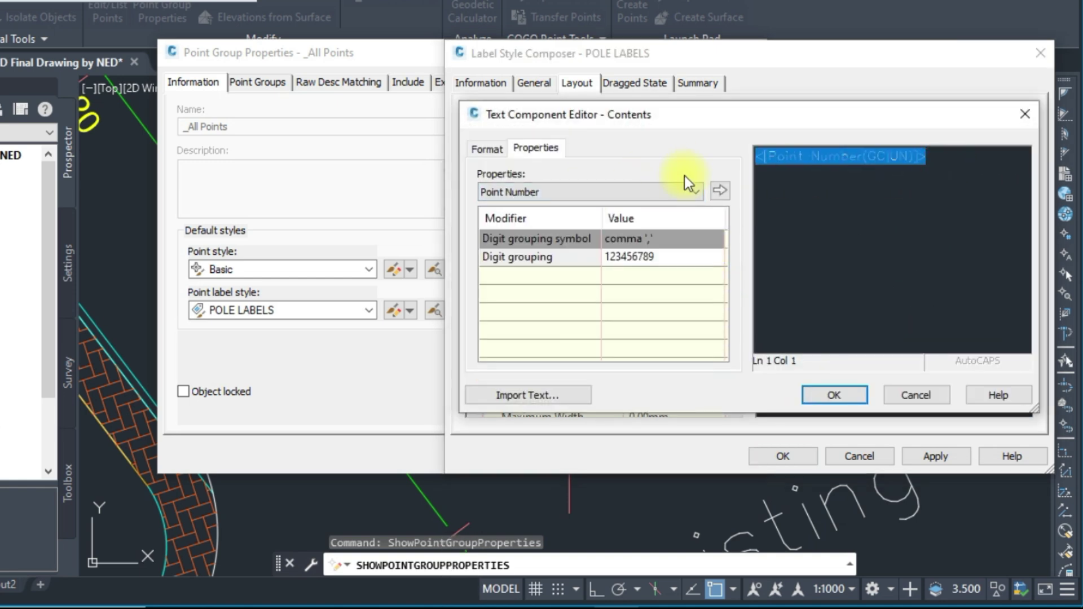
left_click(491, 150)
left_click(510, 302)
left_click(504, 356)
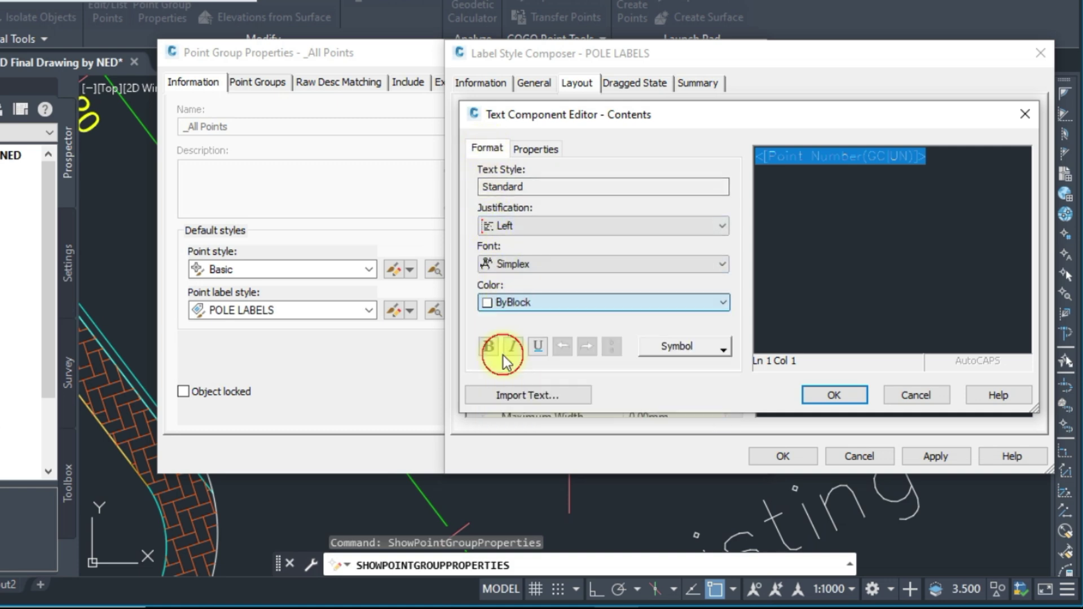
left_click(826, 395)
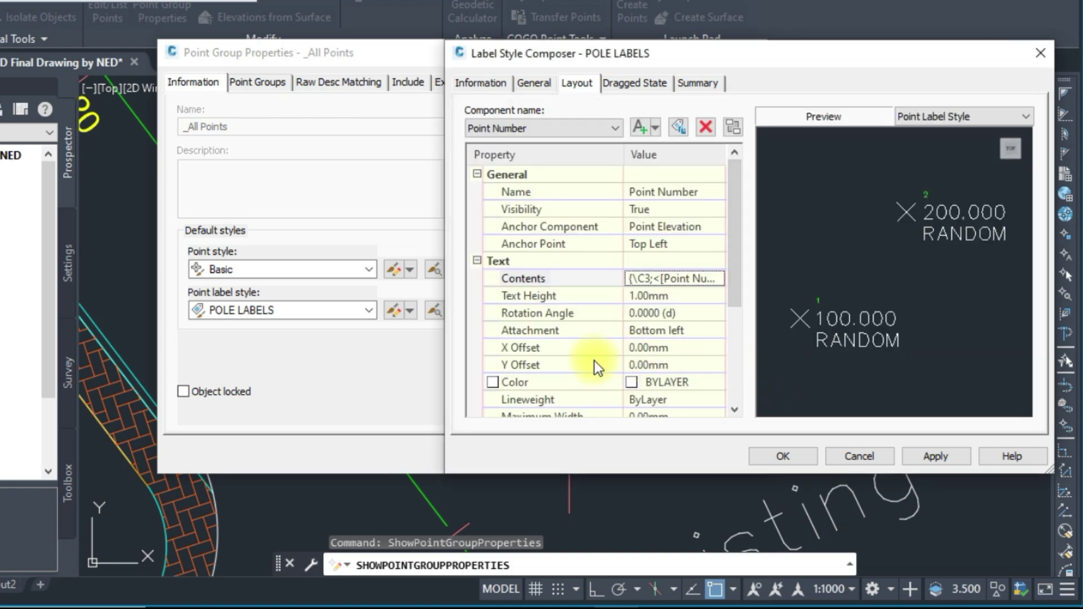
- Insert the Easting property on a new line below the point number in the component's contents
left_click(567, 128)
left_click(567, 129)
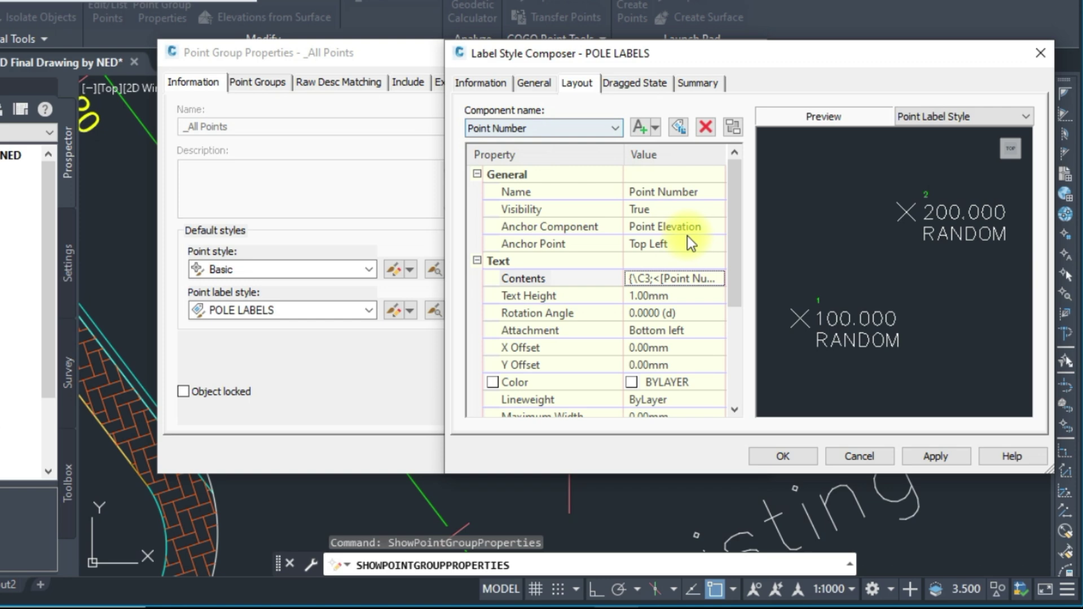
left_click(716, 279)
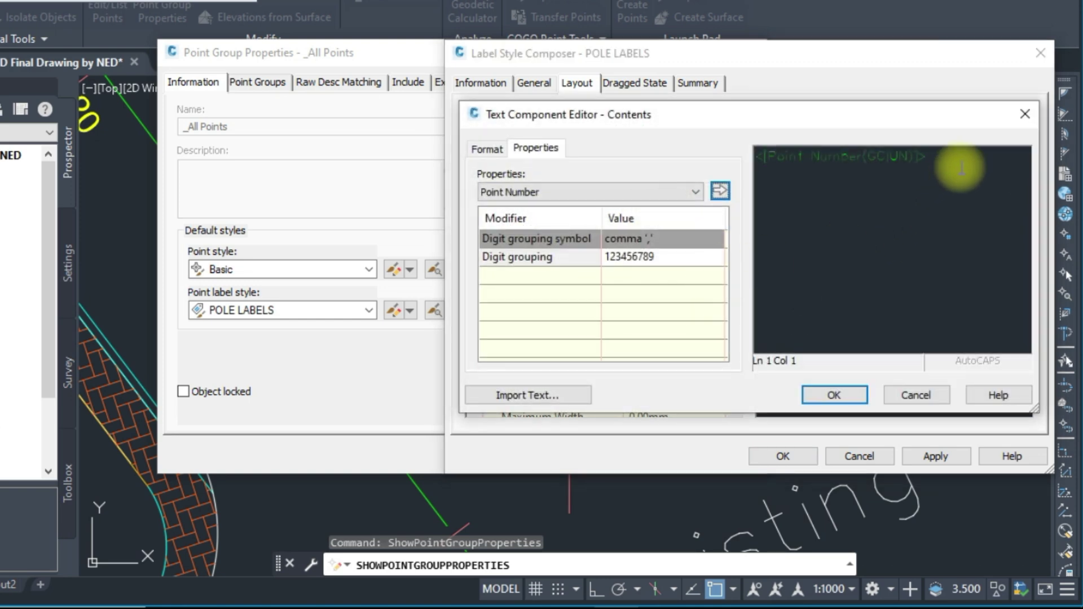
key("Return")
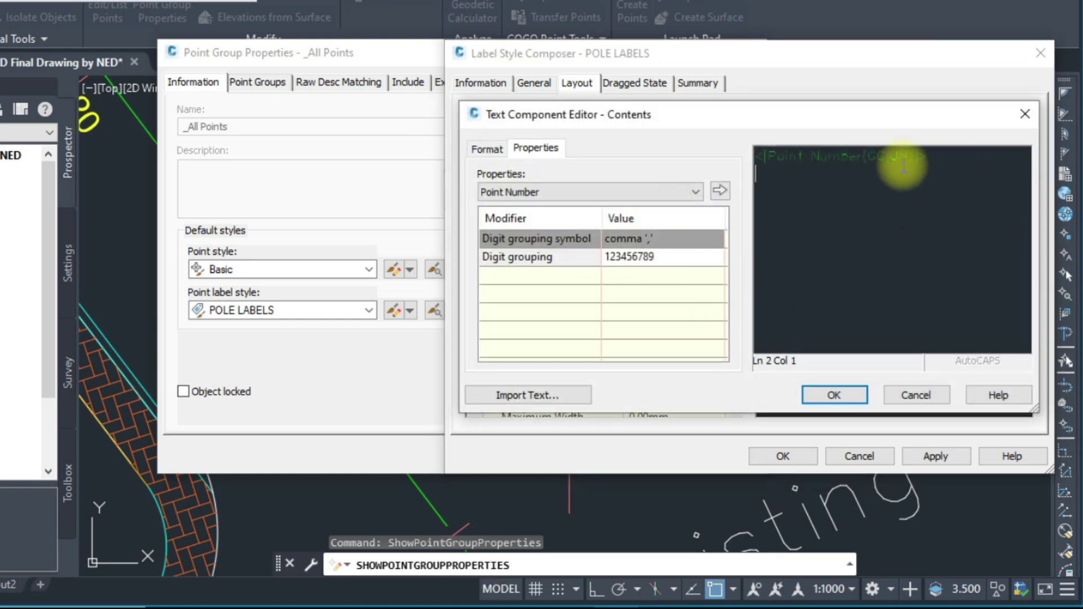
left_click(545, 189)
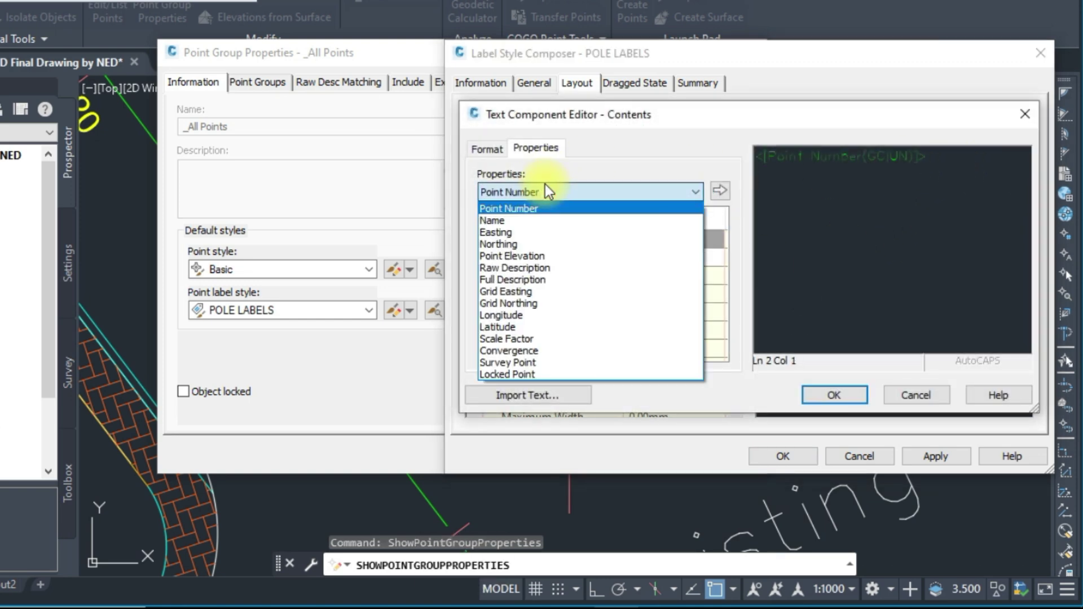
left_click(519, 232)
left_click(719, 191)
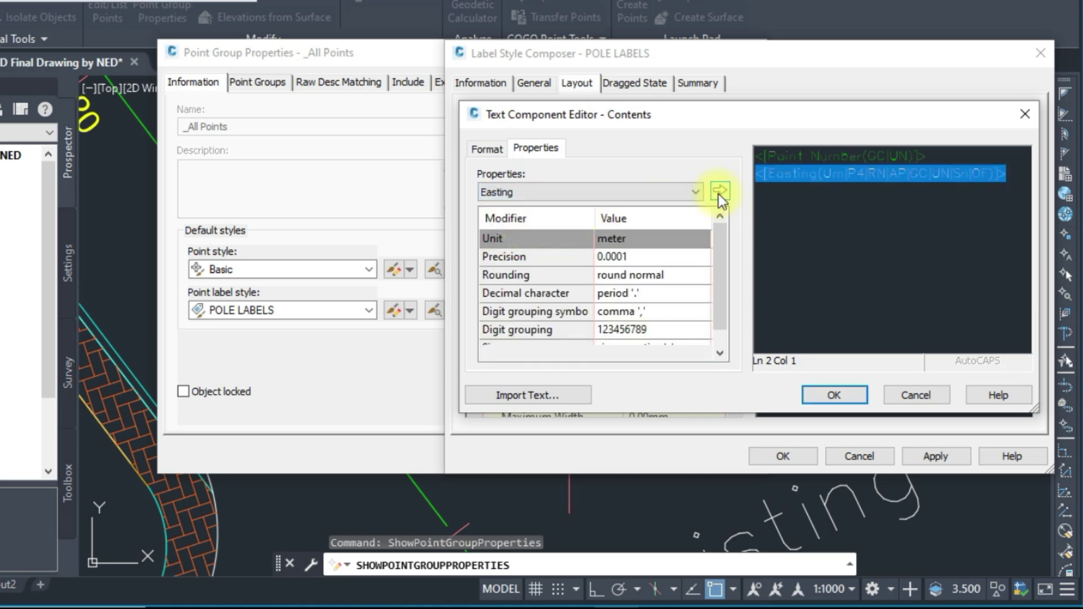
- Insert the Northing property on a new line below the Easting and place the text cursor before the Easting field
left_click(1011, 176)
key("Return")
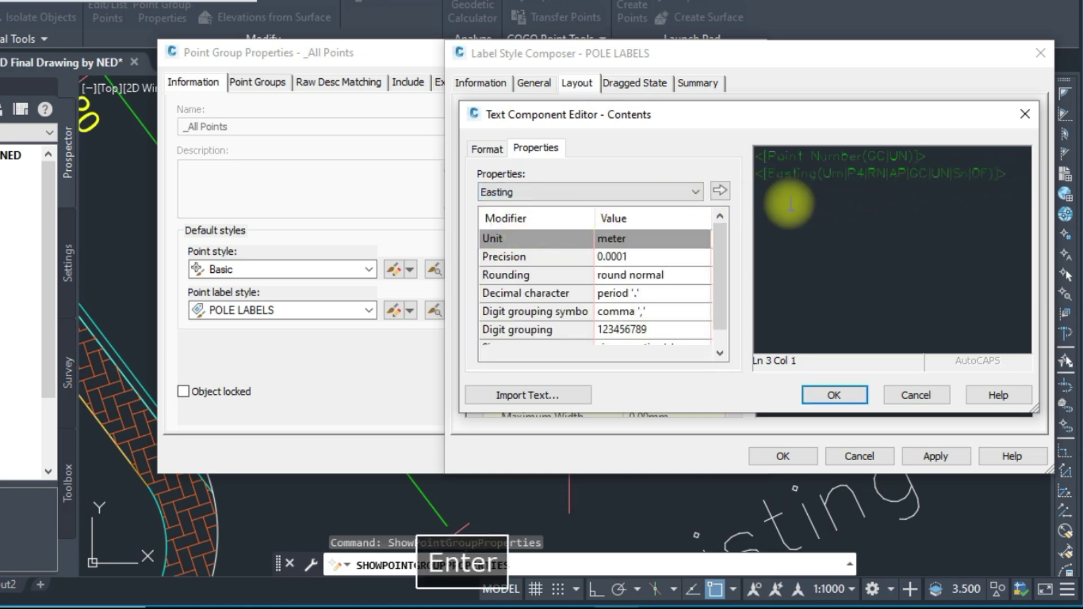
left_click(600, 194)
left_click(522, 245)
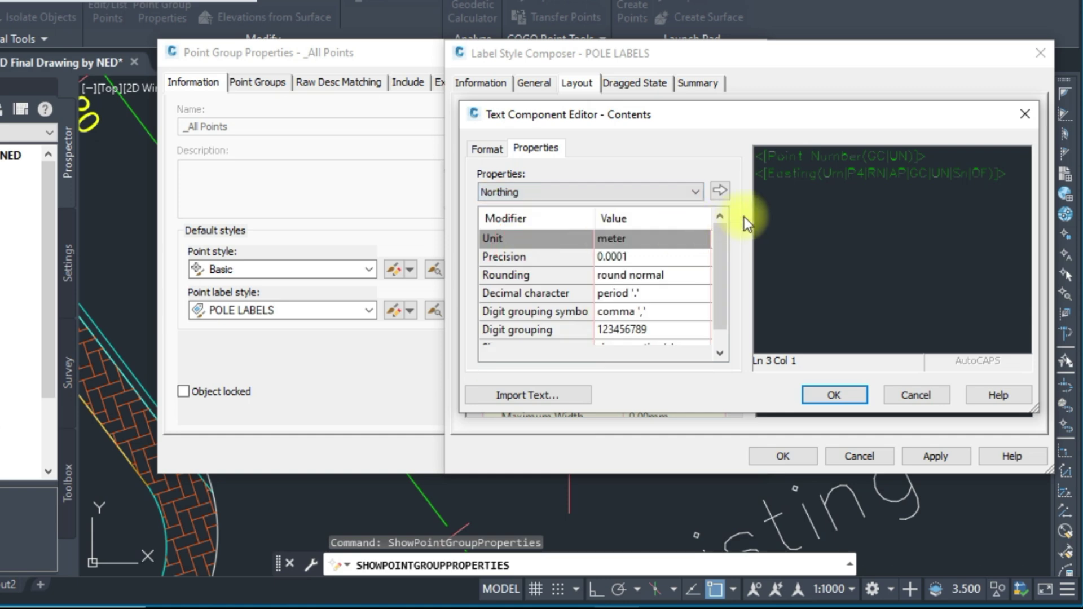
left_click(719, 192)
left_click(759, 176)
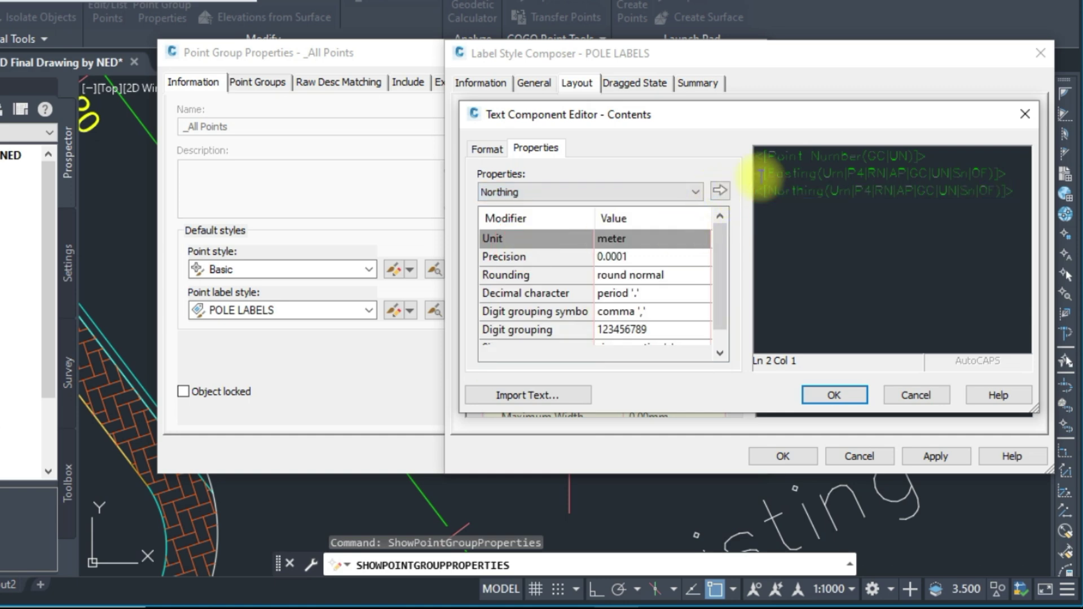
- Prefix the Easting field with "E:" and the Northing field with "N:" in the Point Number component's contents
type("E:")
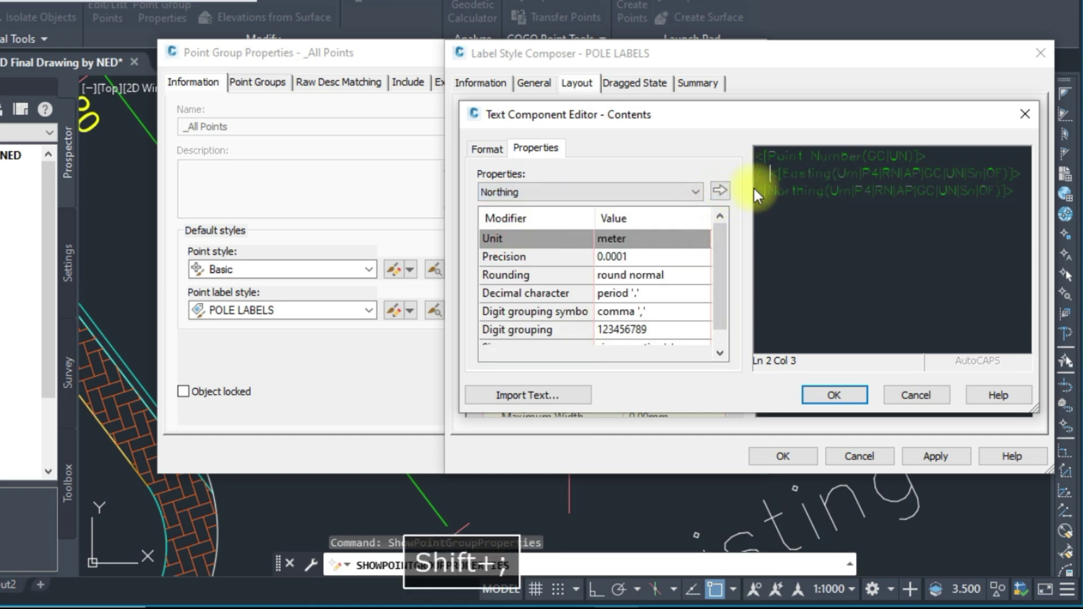
left_click(758, 192)
type("N:")
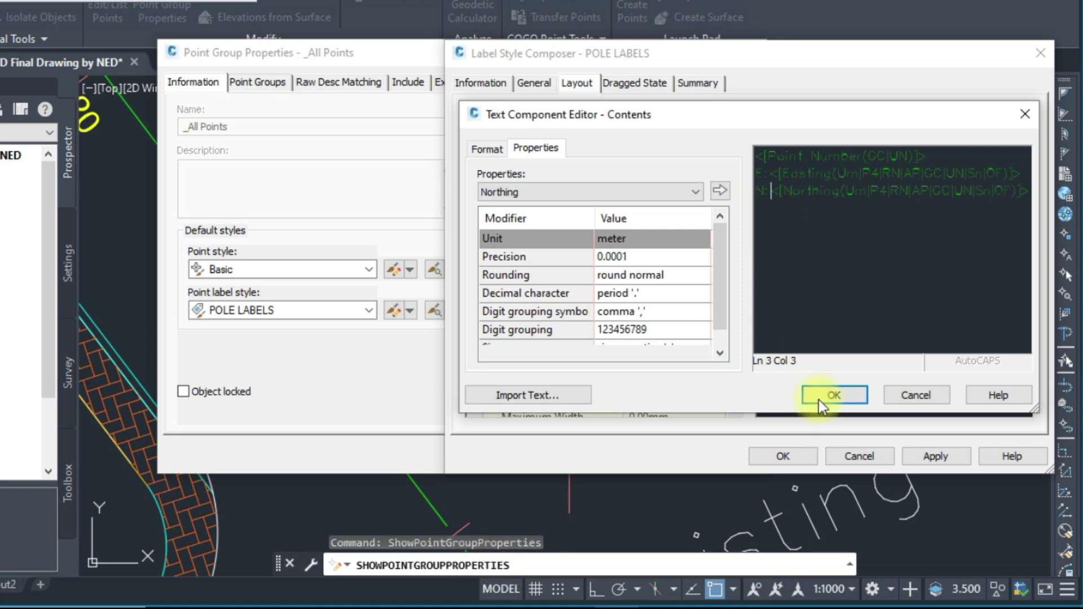
left_click(833, 395)
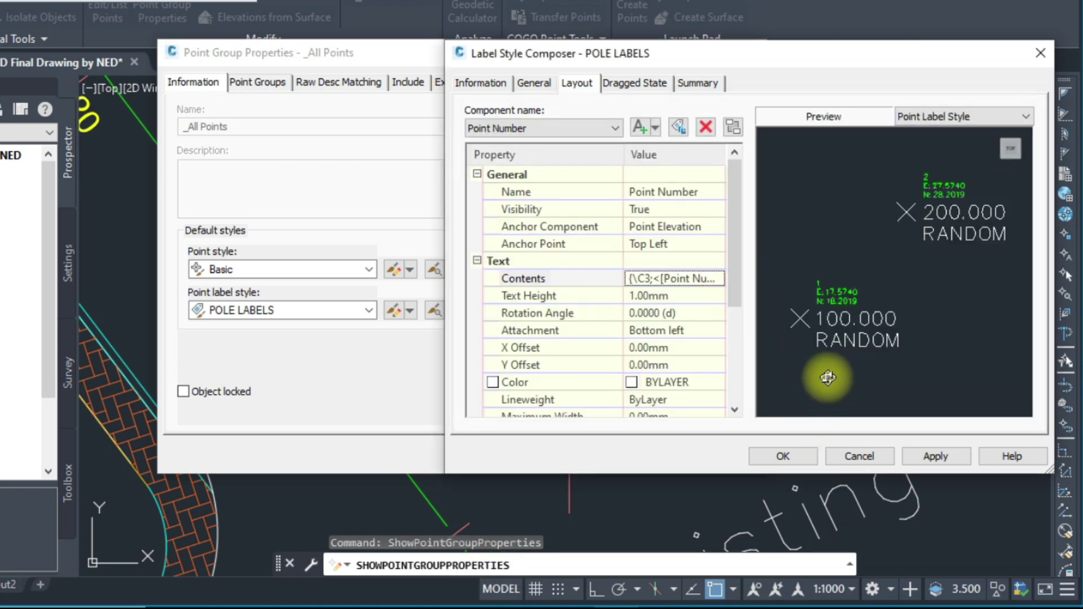
- Apply the POLE LABELS style and point group changes and return to the drawing
left_click(918, 456)
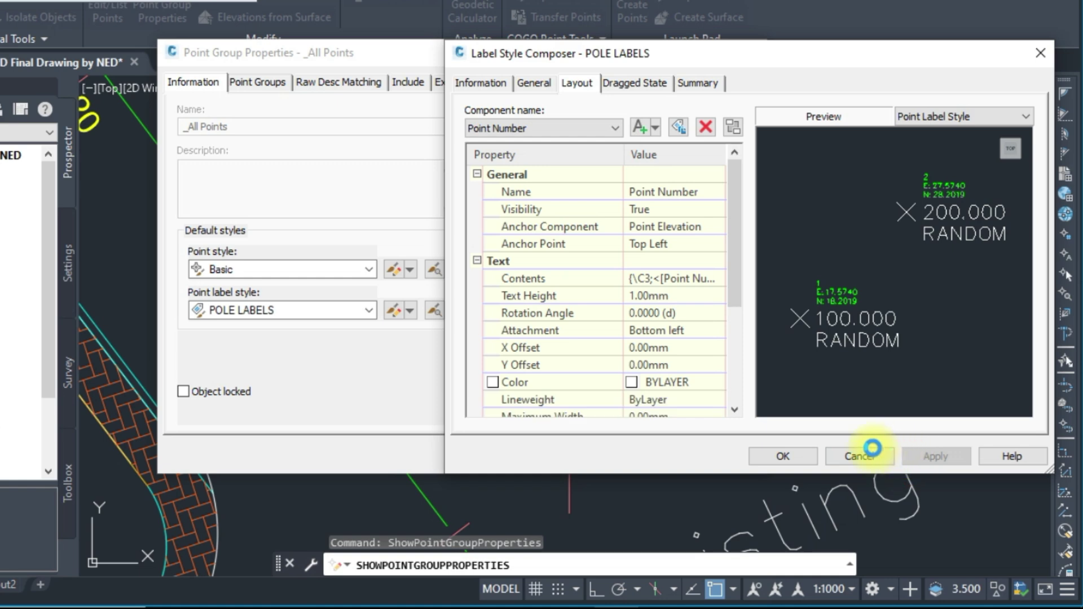
left_click(791, 457)
left_click(648, 457)
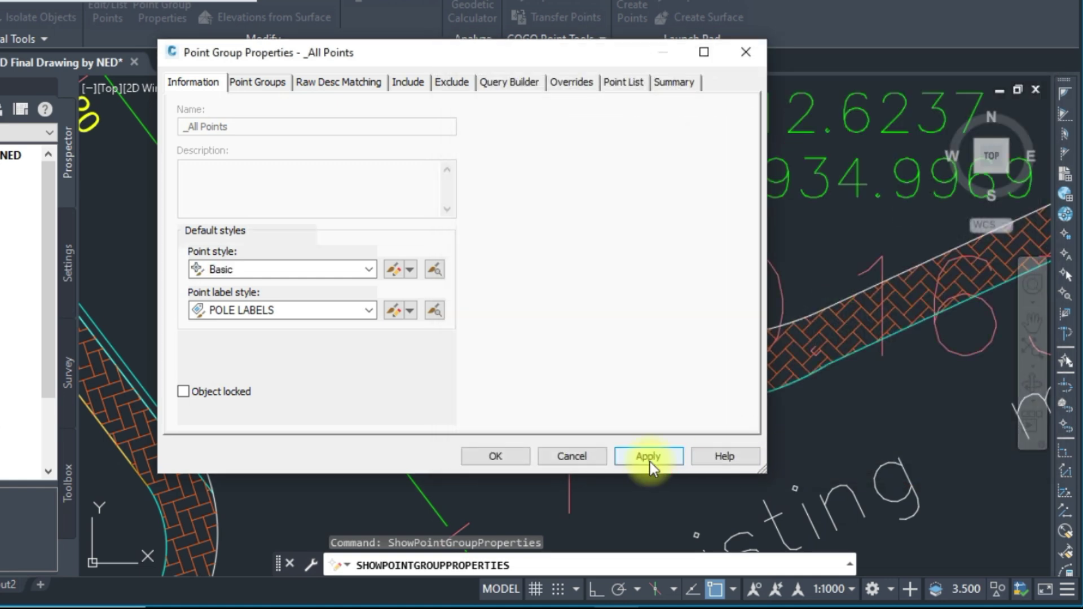
left_click(511, 456)
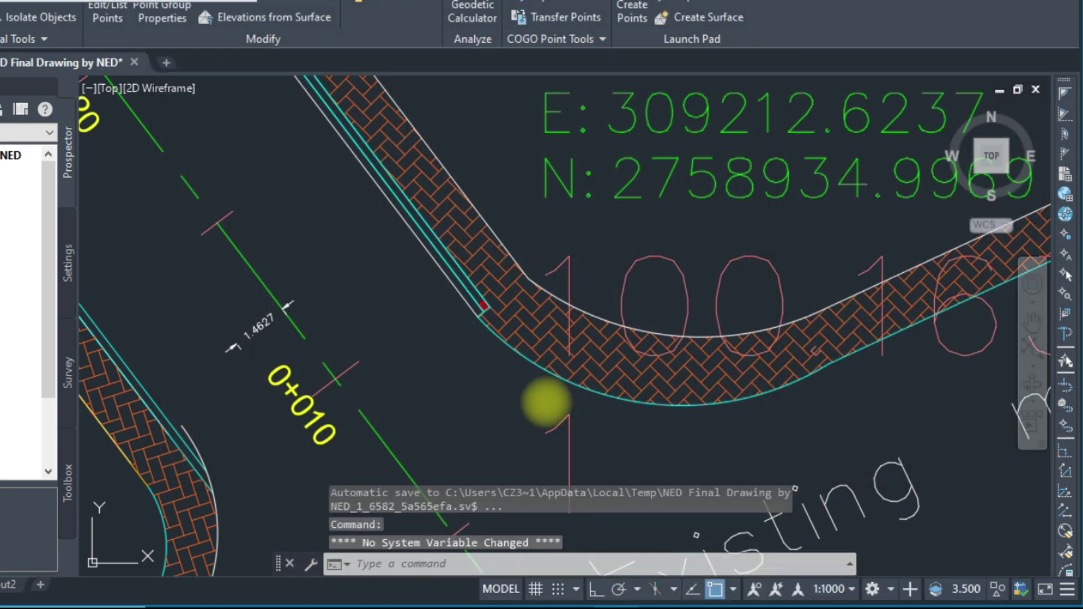
- Select the labelled pole point and reopen the POLE LABELS style for editing from its point group properties
scroll(564, 389, "down", 5)
scroll(567, 386, "down", 2)
scroll(510, 308, "up", 4)
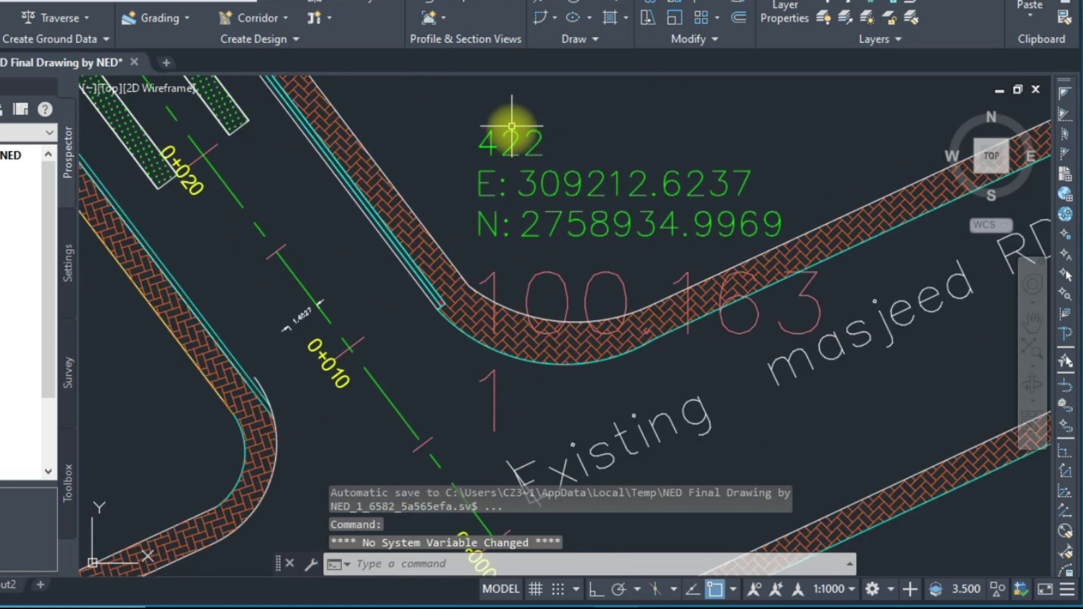
left_click(442, 303)
right_click(529, 293)
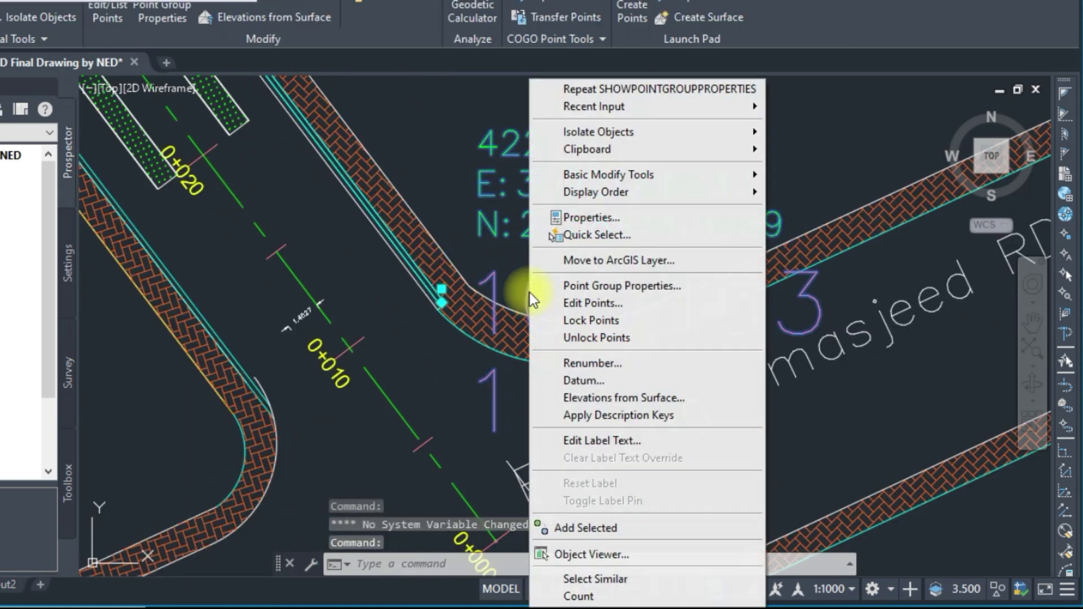
left_click(603, 285)
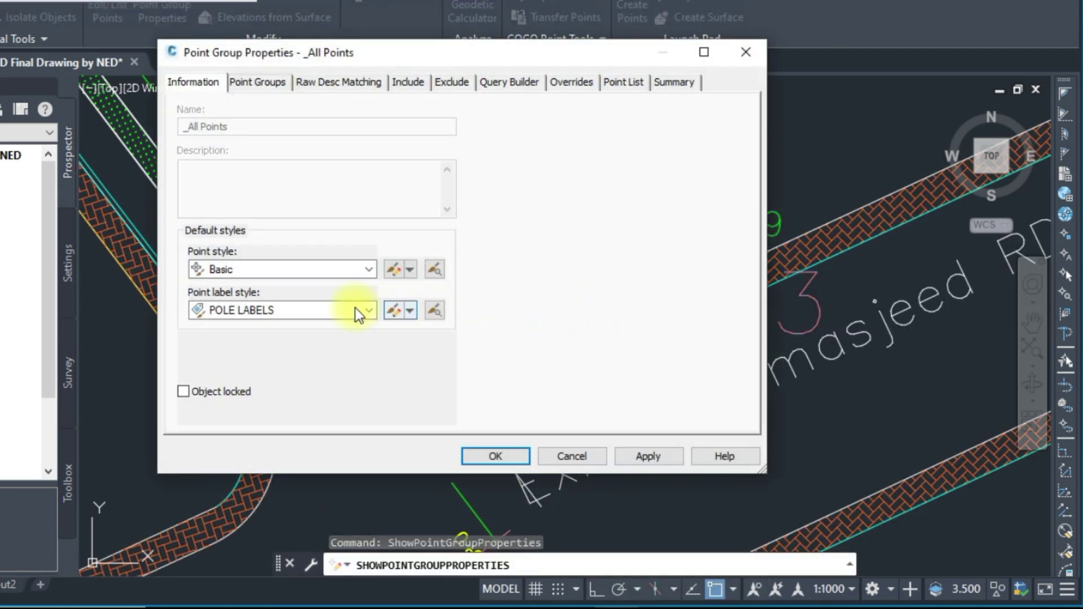
left_click(328, 315)
left_click(346, 314)
left_click(393, 310)
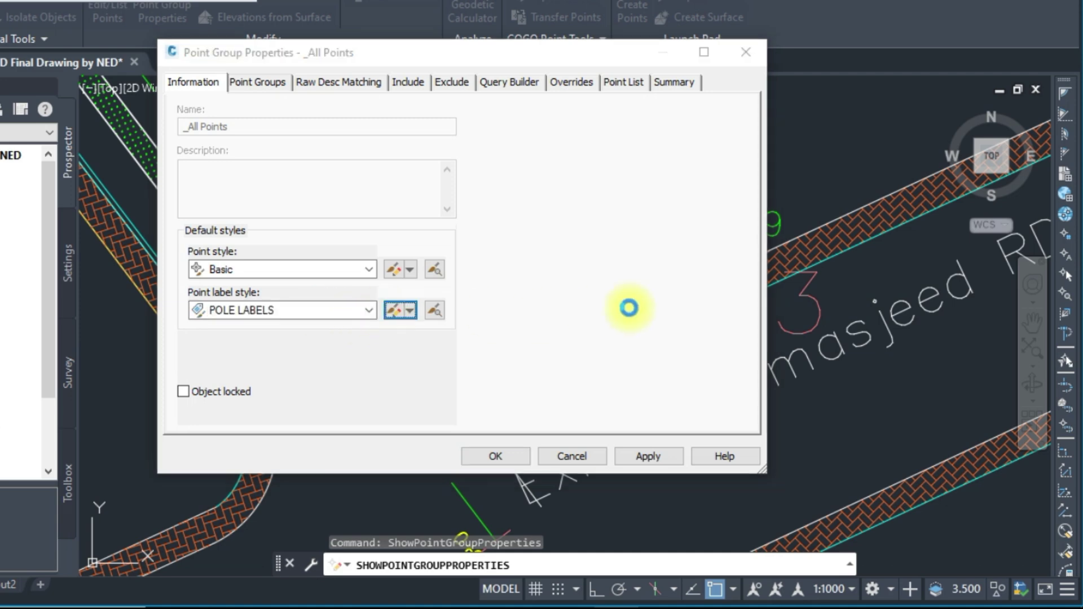
- Set the Point Elevation component's text height to 1 mm
left_click(542, 128)
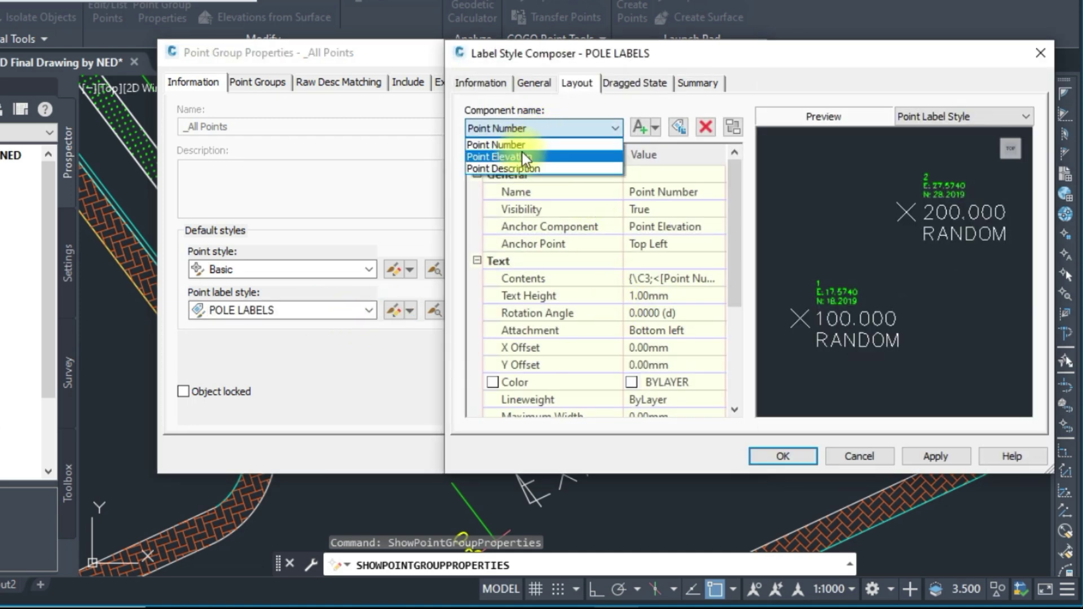
left_click(537, 155)
left_click(692, 296)
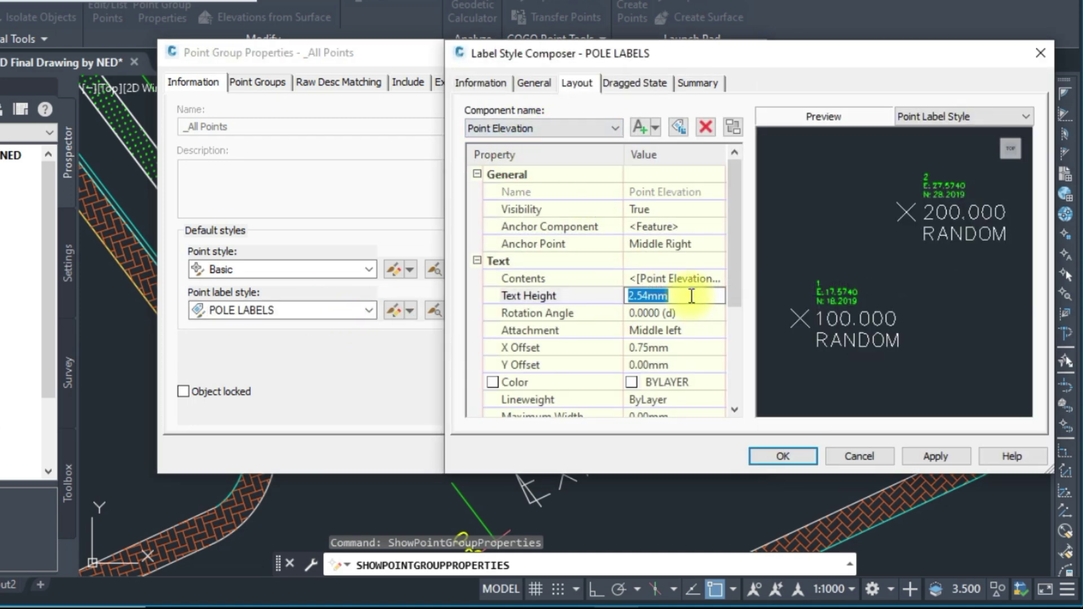
type("1")
left_click(705, 346)
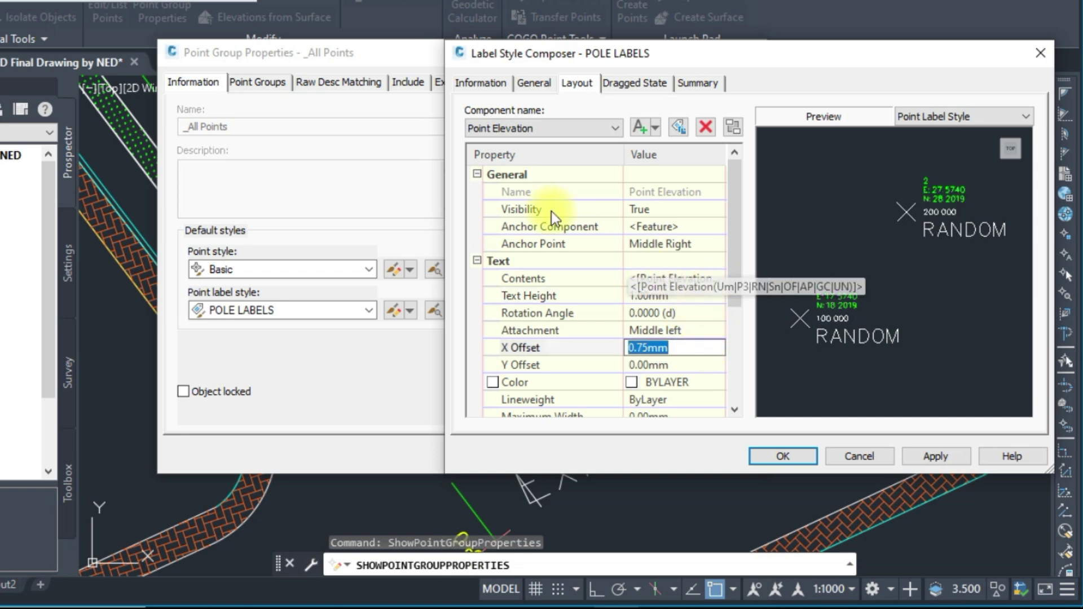
- Set the Point Description component's text height to 1 mm
left_click(519, 127)
left_click(522, 169)
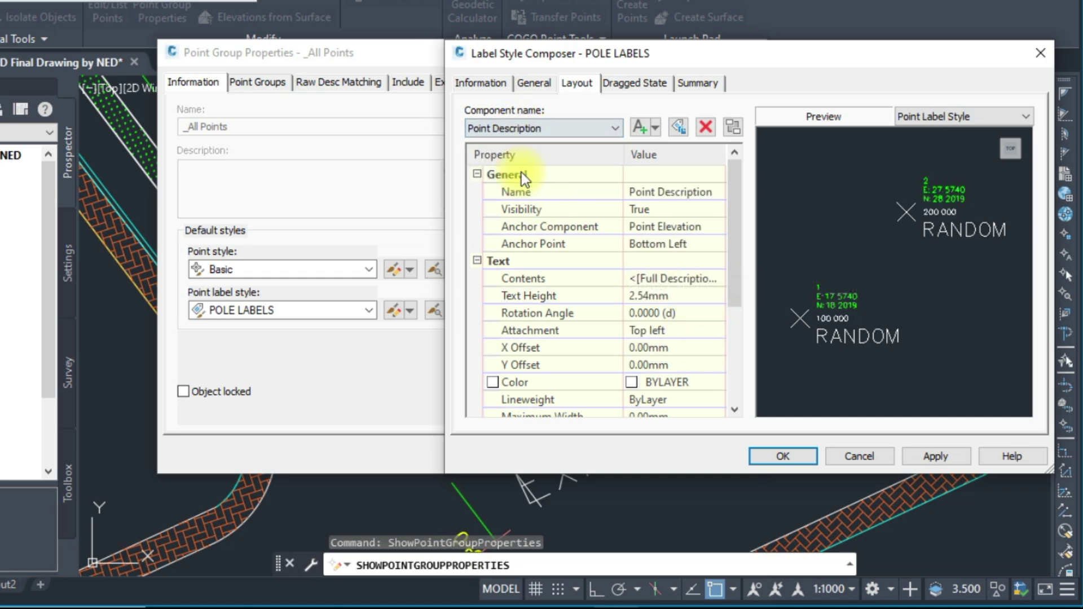
left_click(676, 296)
type("1")
left_click(697, 335)
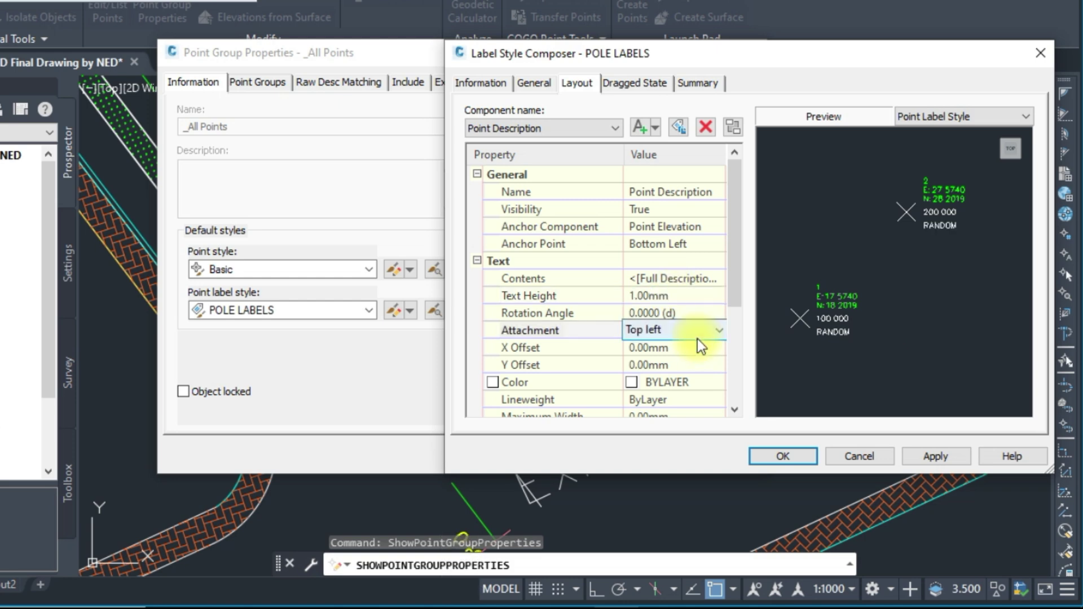
left_click(711, 279)
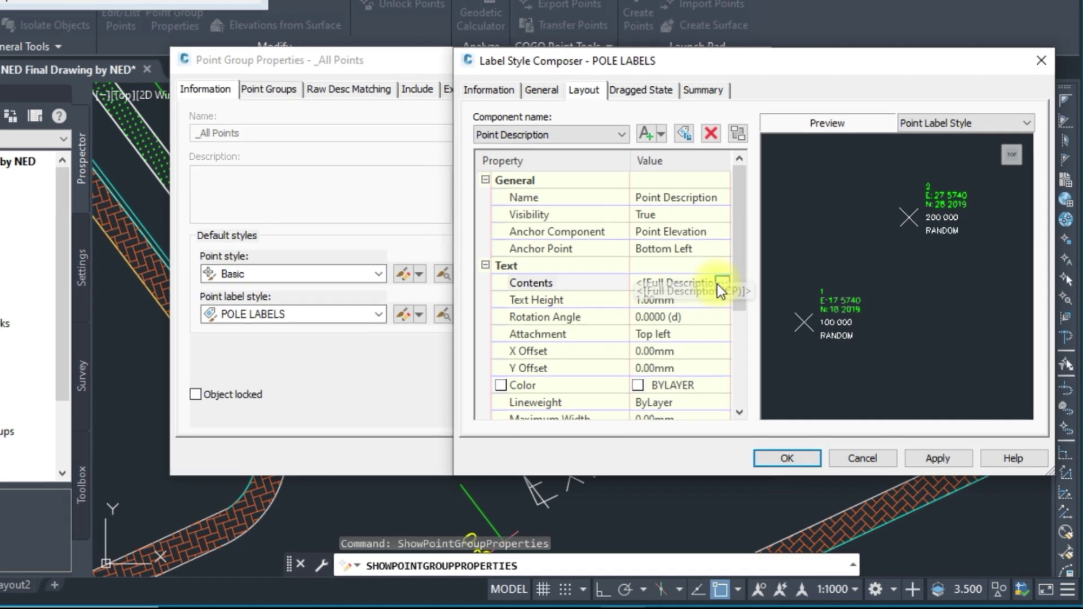
left_click(717, 278)
left_click(846, 171)
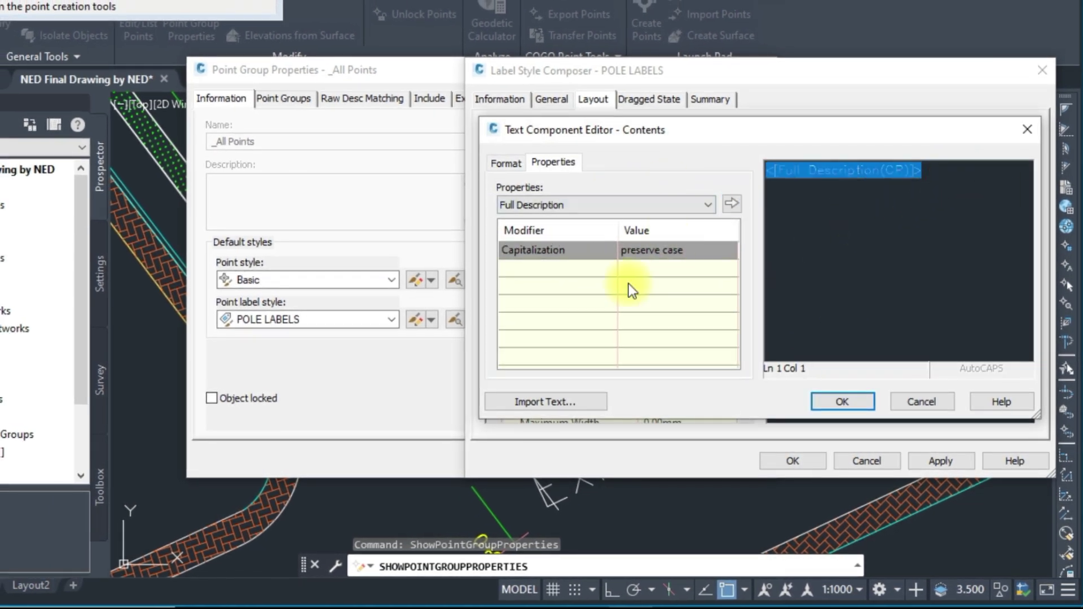
left_click(841, 402)
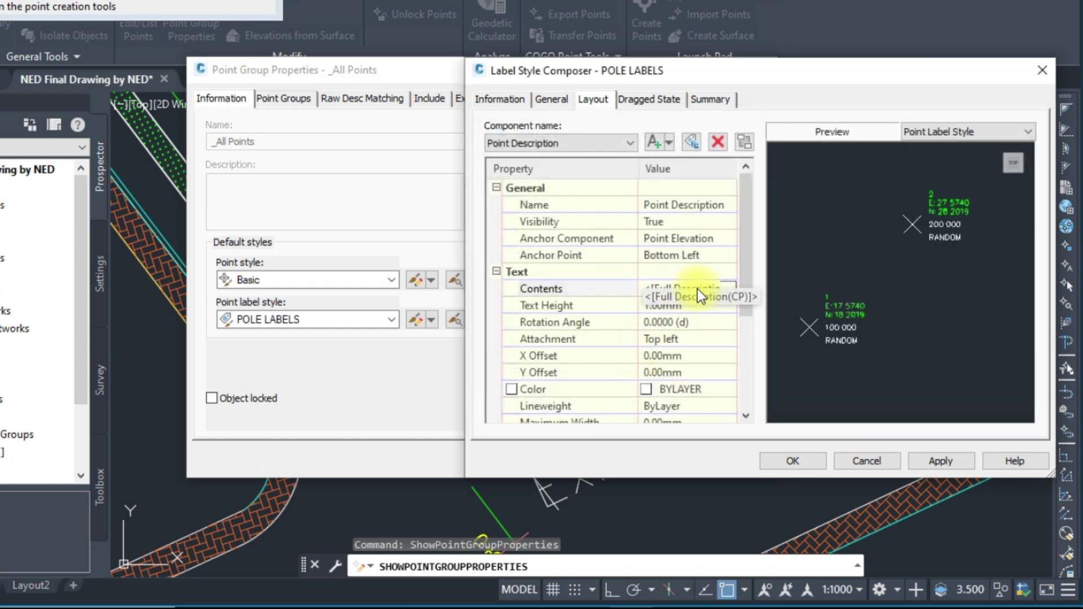
- Color the Point Elevation component's label text yellow in its contents and apply the style change
left_click(503, 141)
left_click(537, 171)
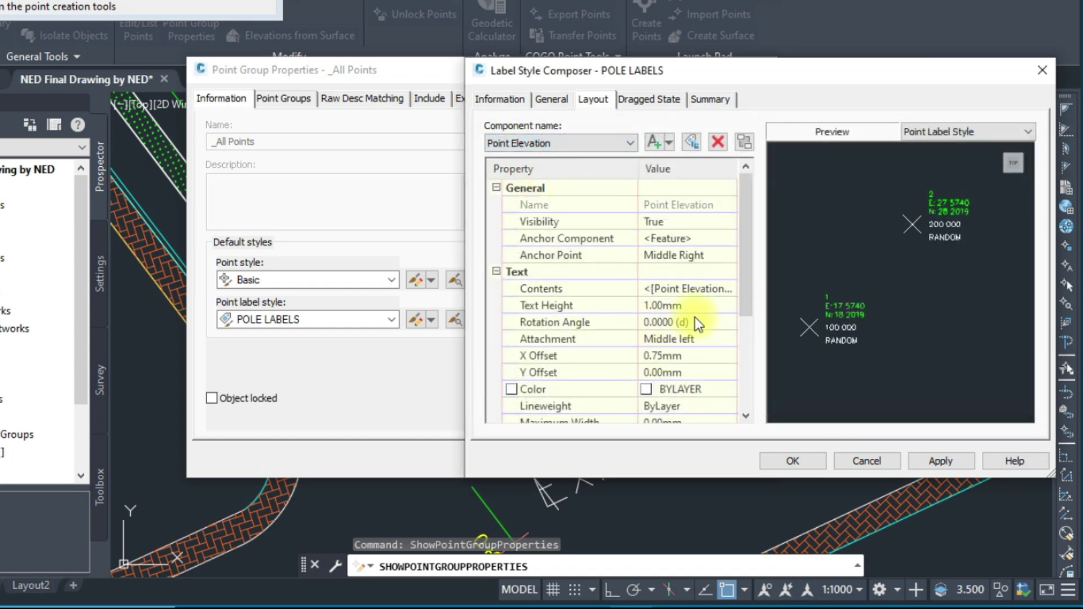
left_click(729, 289)
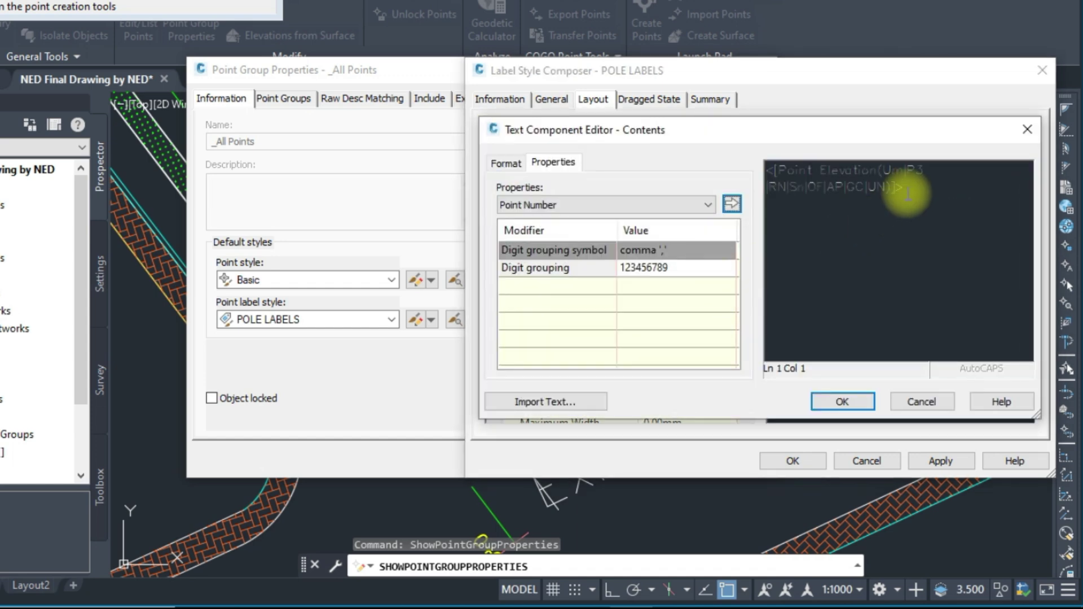
left_click_drag(903, 188, 745, 169)
left_click(504, 163)
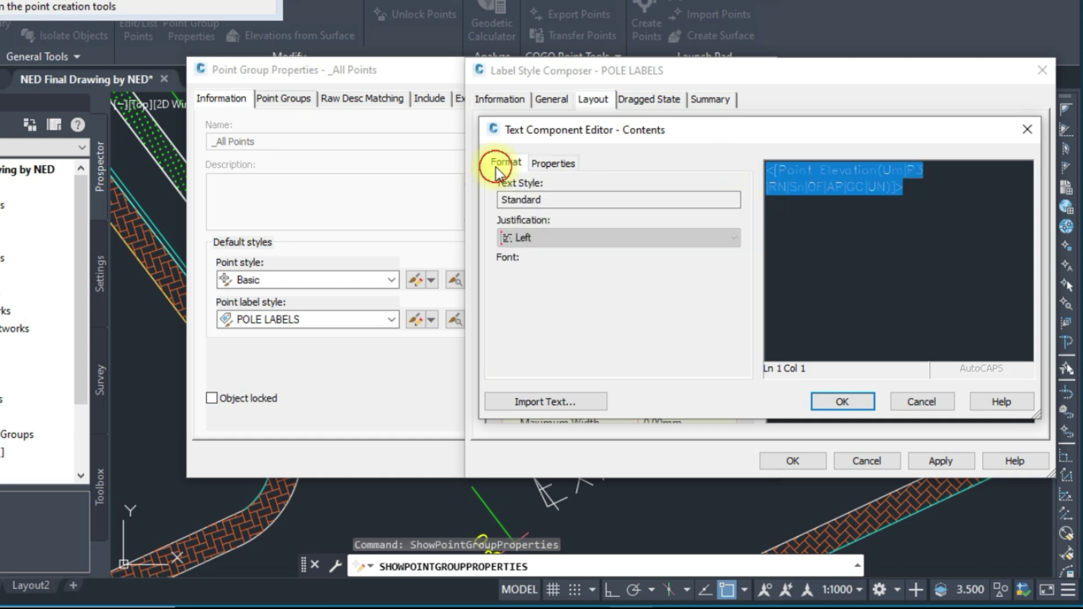
left_click(517, 312)
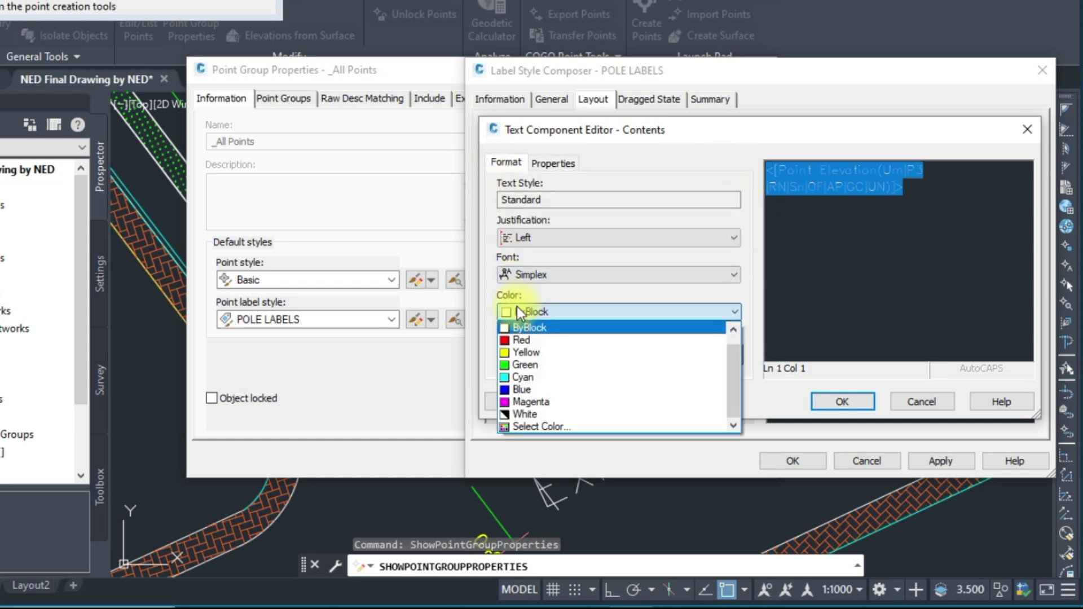
left_click(517, 353)
left_click(846, 398)
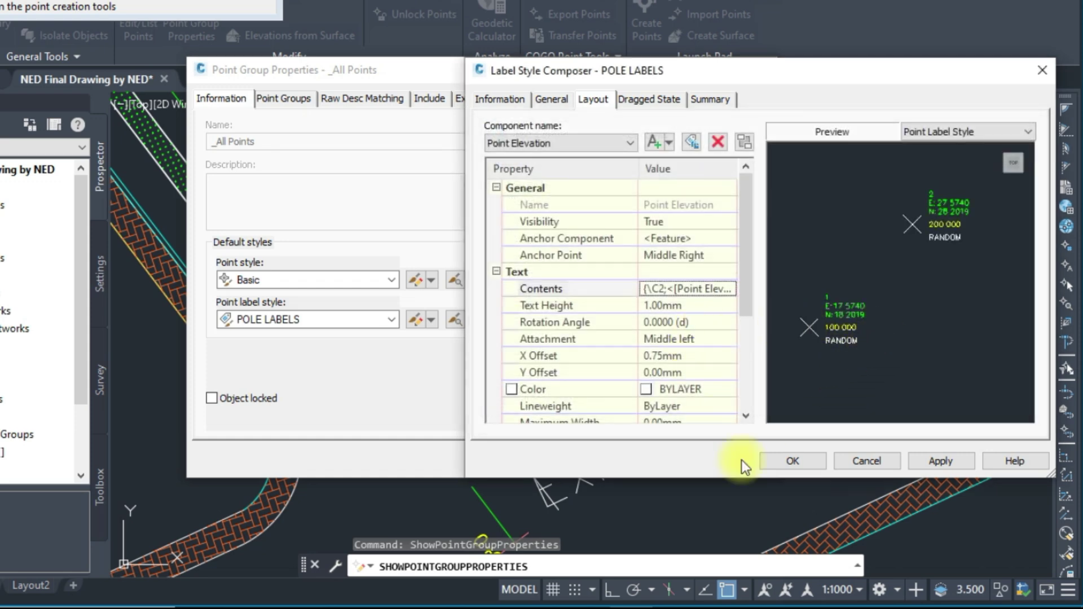
left_click(941, 461)
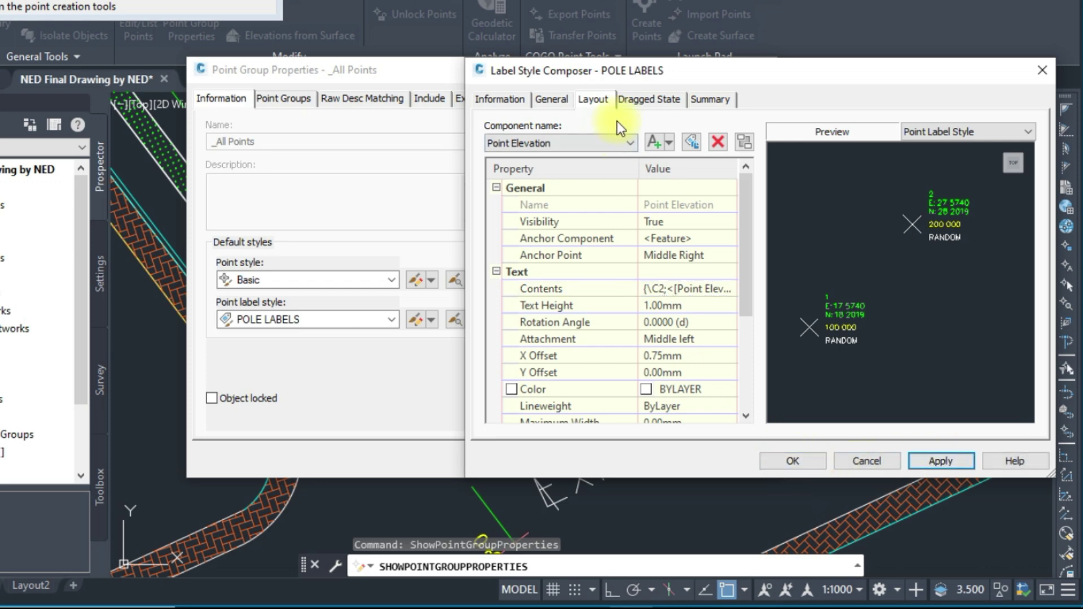
- Set the leader's arrow head size to 1 mm in the label style's dragged state
left_click(629, 100)
left_click(710, 192)
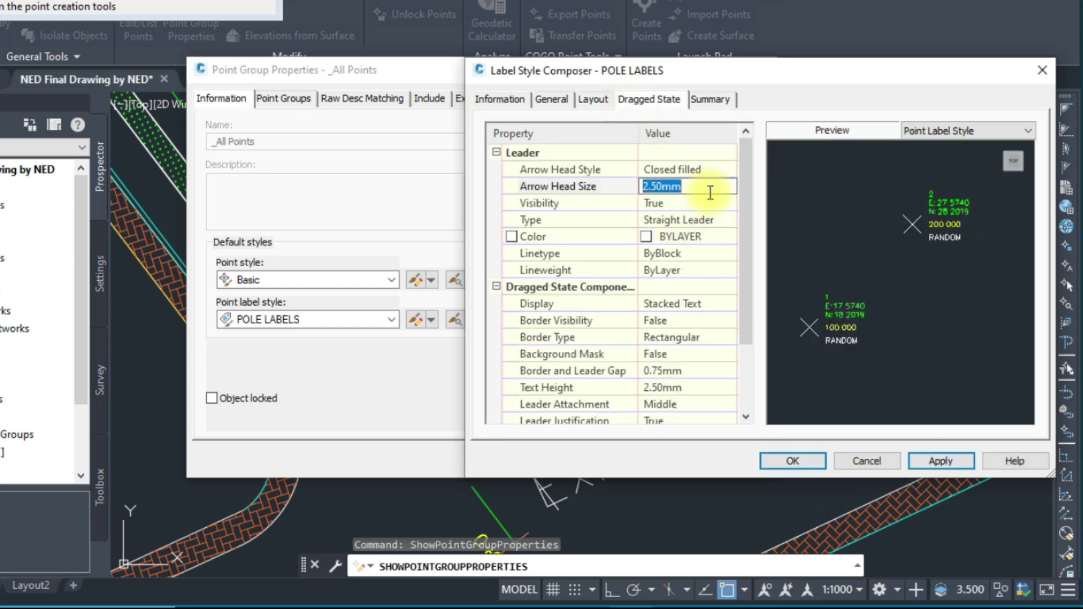
type("1")
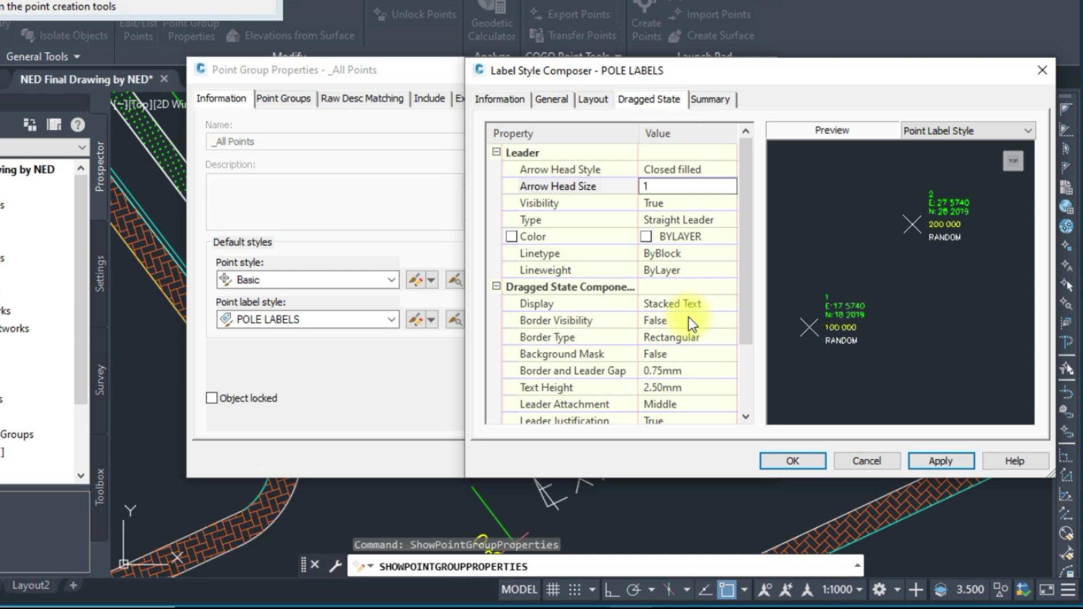
- Choose a Rectangular border type and set Border Visibility to True for the dragged-state label
left_click(684, 339)
left_click(700, 337)
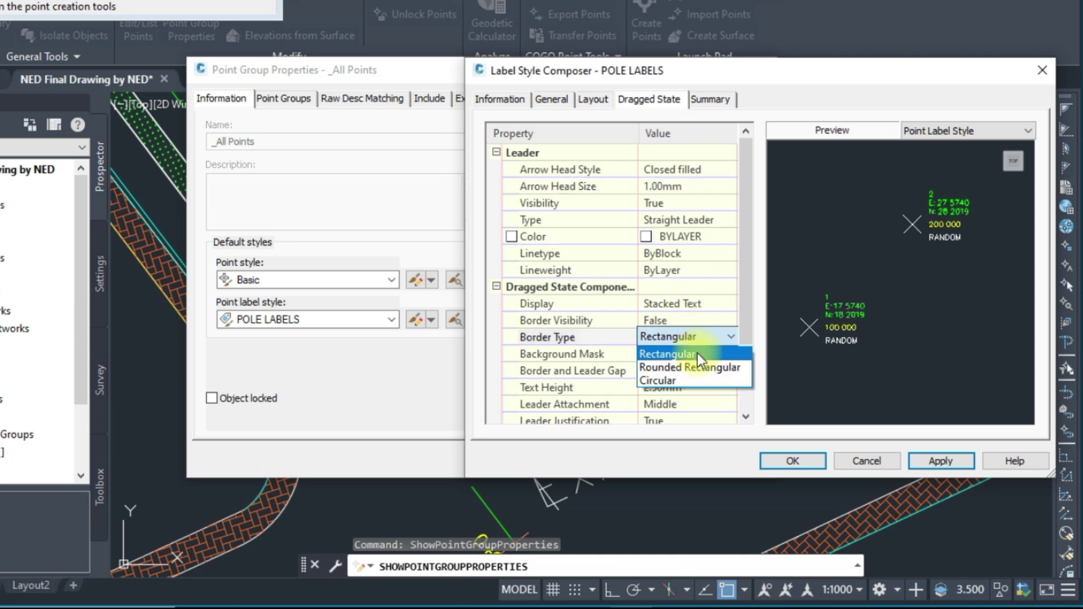
left_click(698, 353)
left_click(694, 319)
left_click(695, 320)
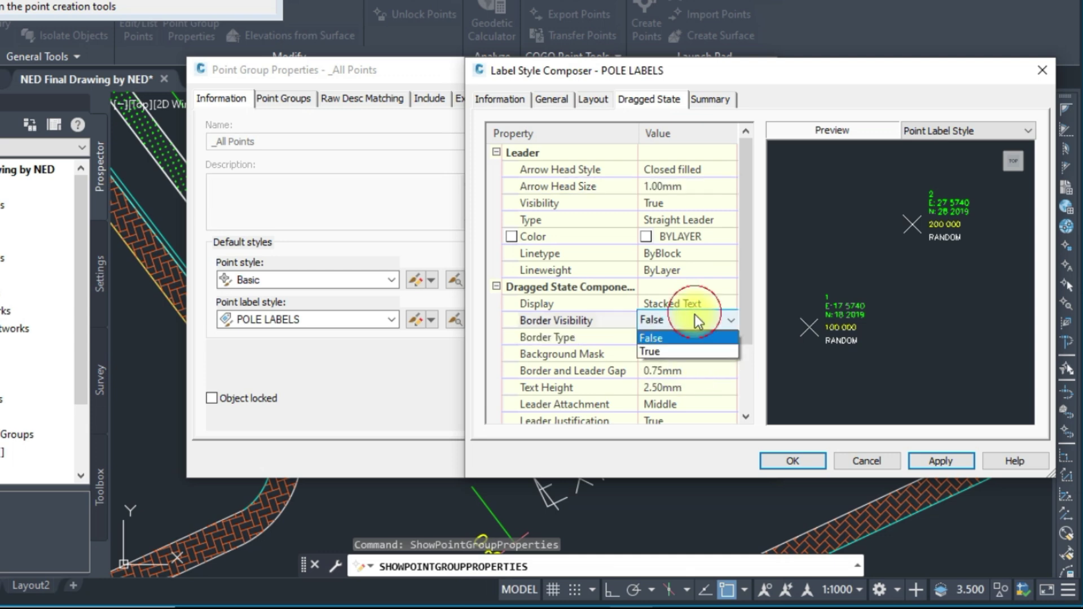
left_click(672, 347)
- Set the dragged-state text height to 1 mm and accept the label style edits
scroll(744, 286, "down", 2)
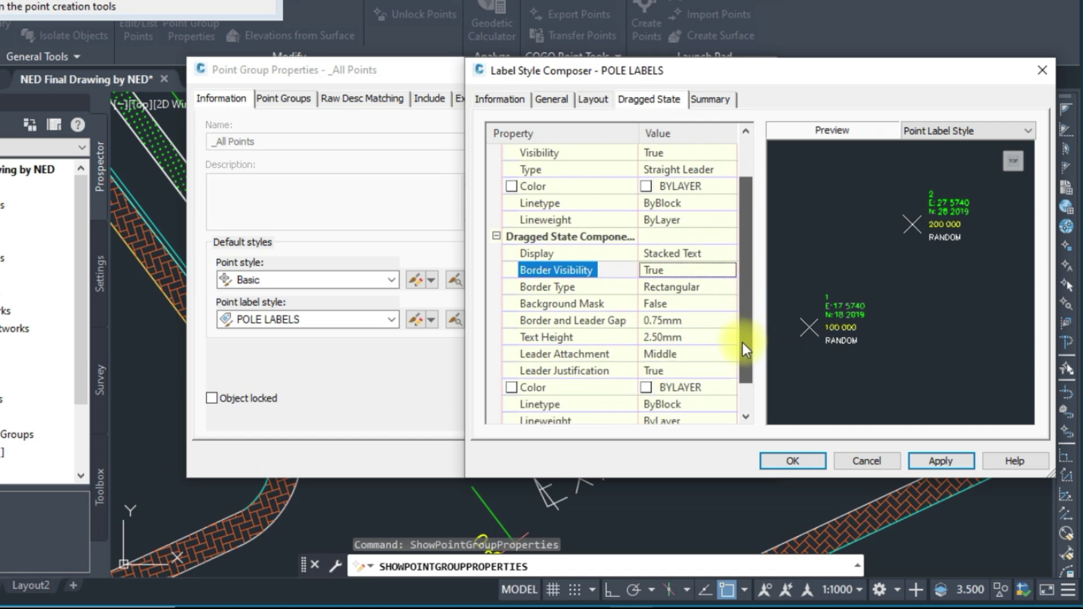
left_click(695, 303)
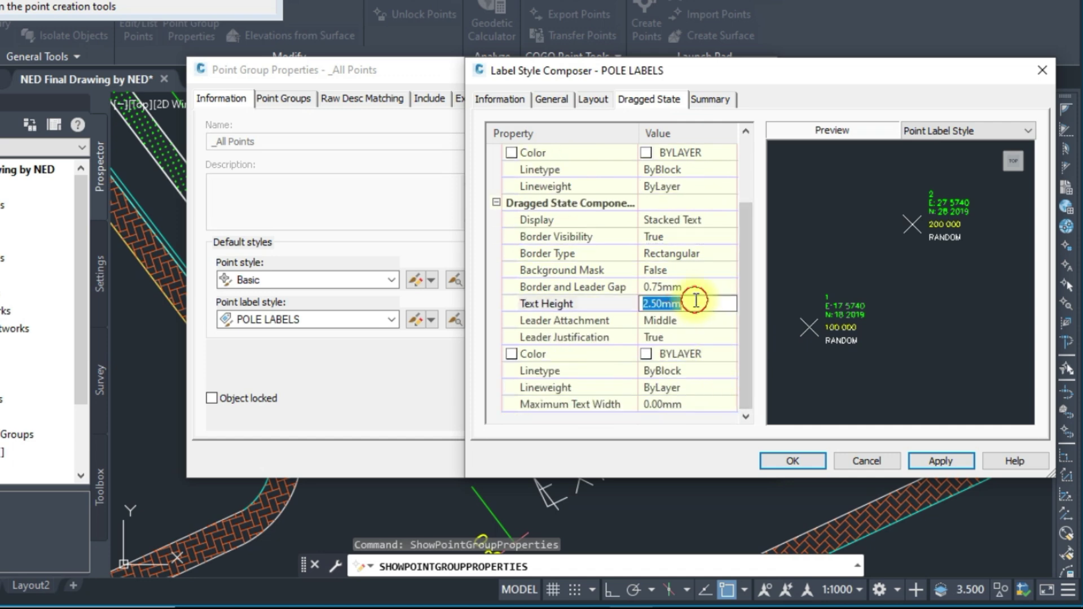
type("1")
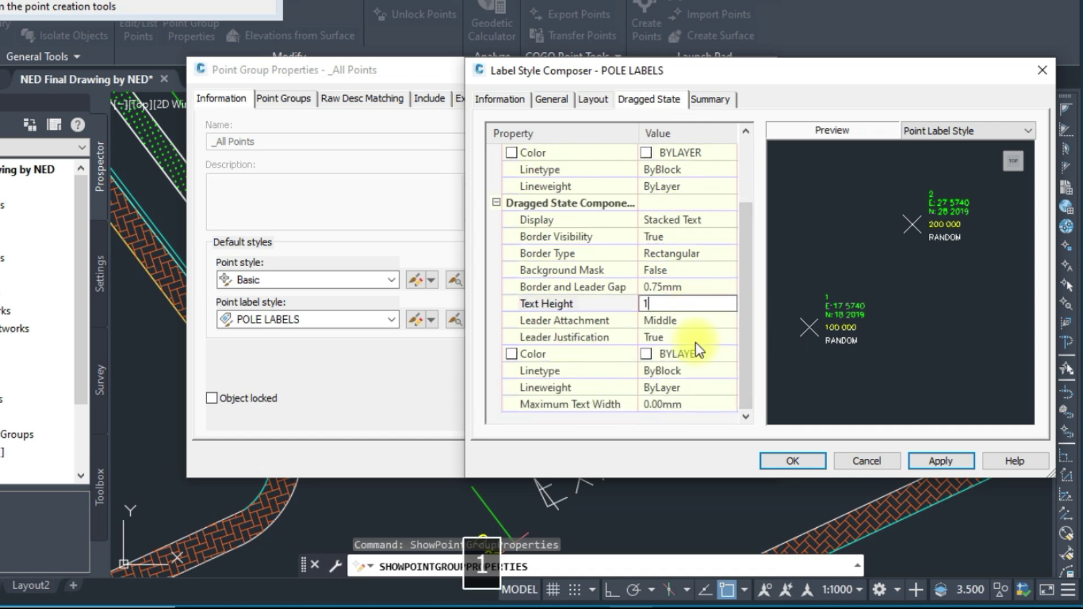
left_click(804, 463)
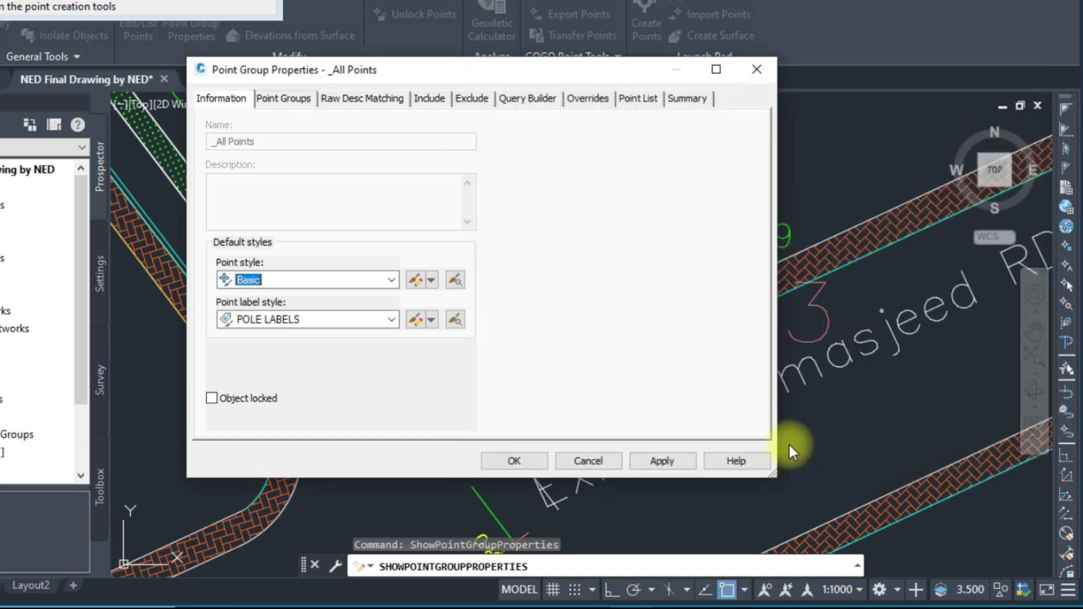
- Set Background Mask to True for the dragged state of the POLE LABELS label style
left_click(412, 322)
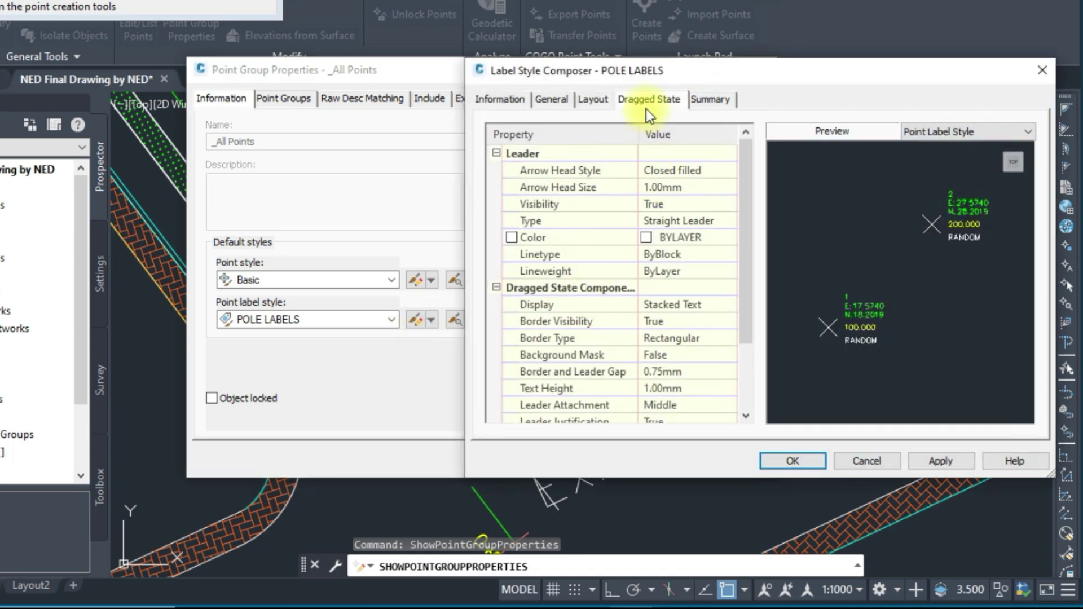
left_click_drag(745, 245, 746, 333)
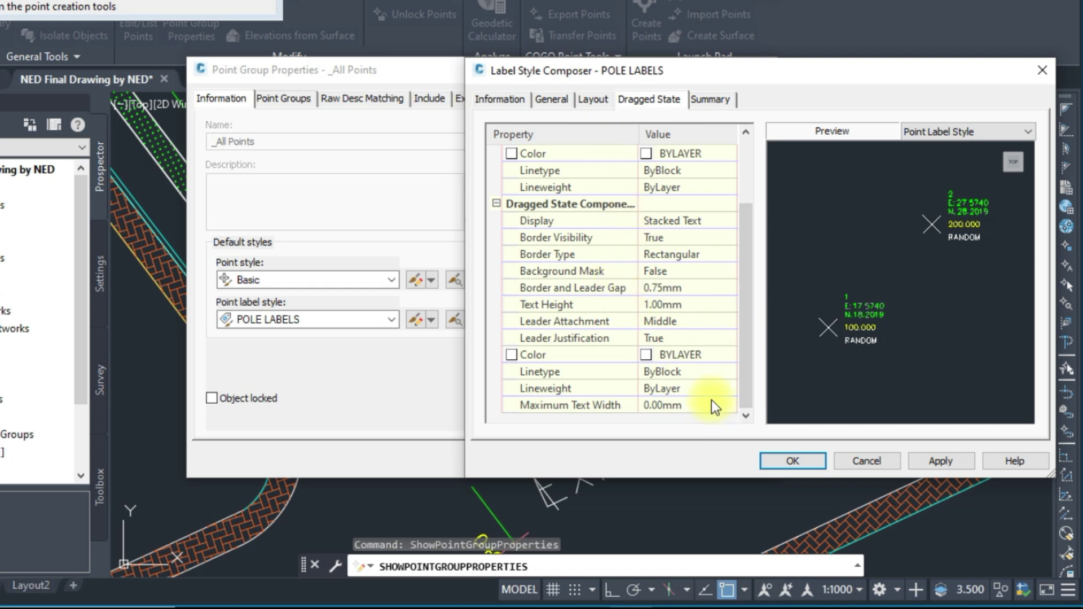
left_click_drag(746, 342, 737, 253)
left_click(705, 355)
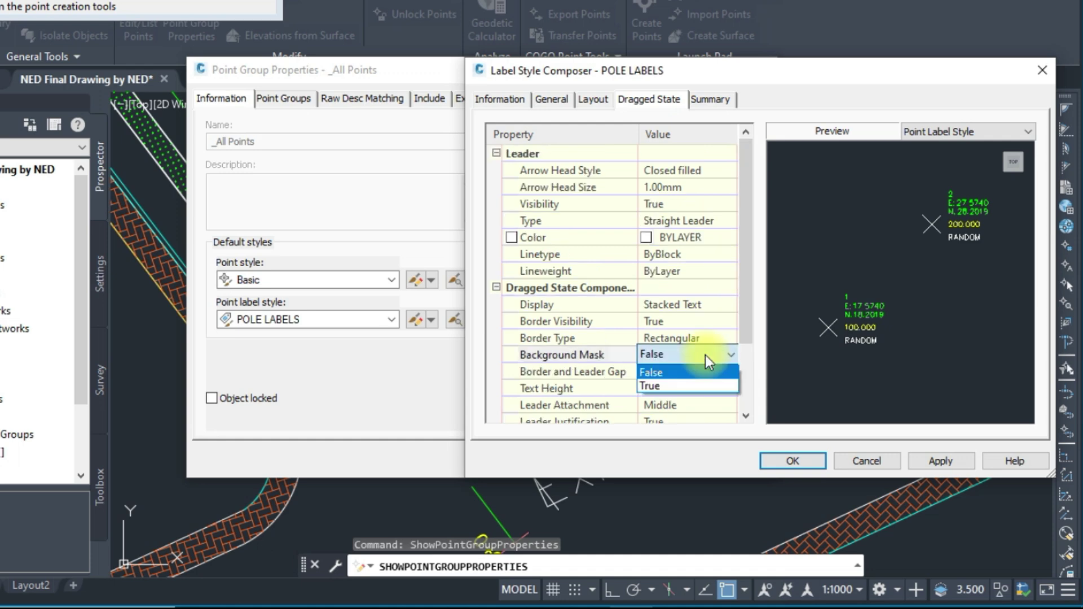
left_click(665, 384)
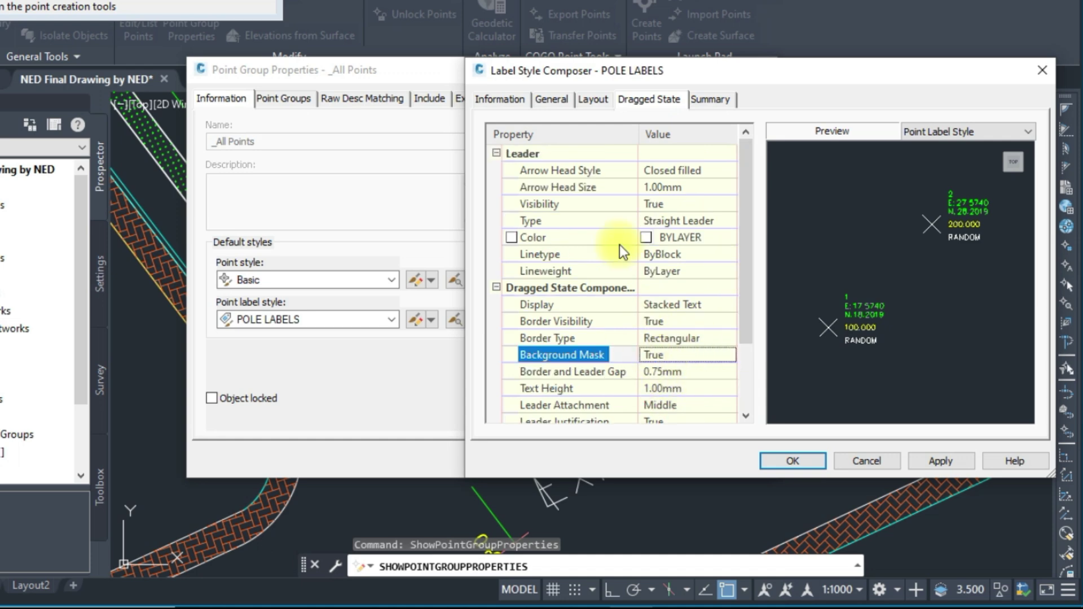
- Add the prefix "LP NO." before the point number in the Point Number component's contents and apply the label style change
left_click(590, 106)
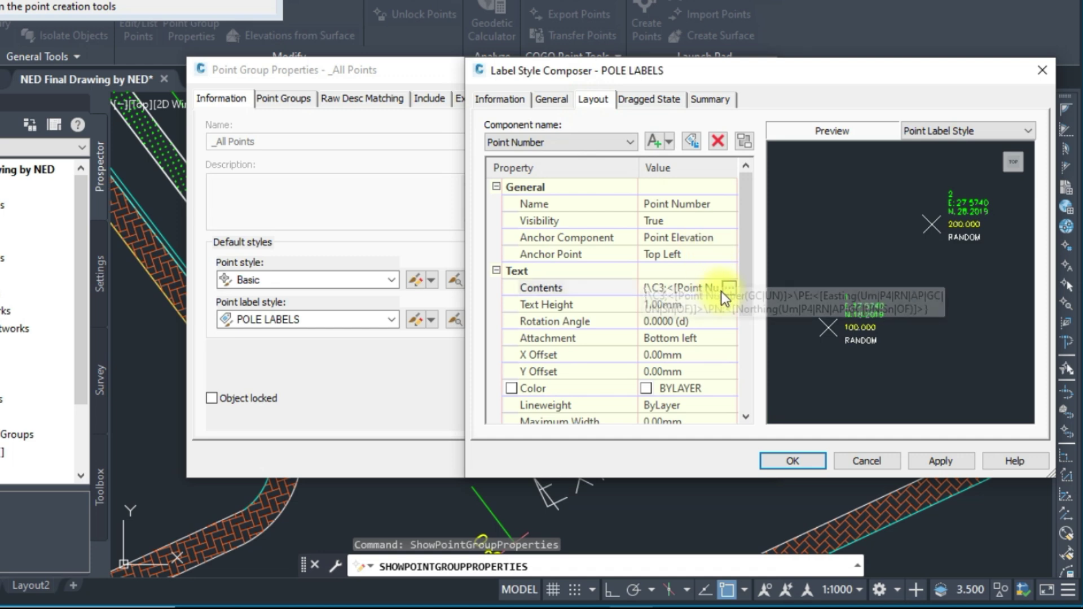
left_click(729, 288)
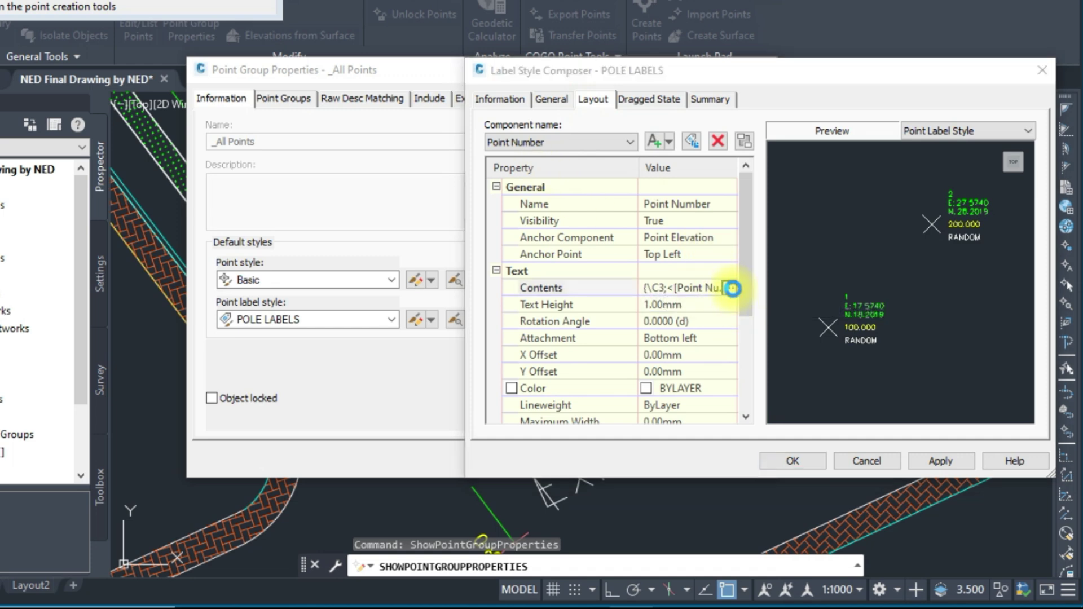
left_click(774, 185)
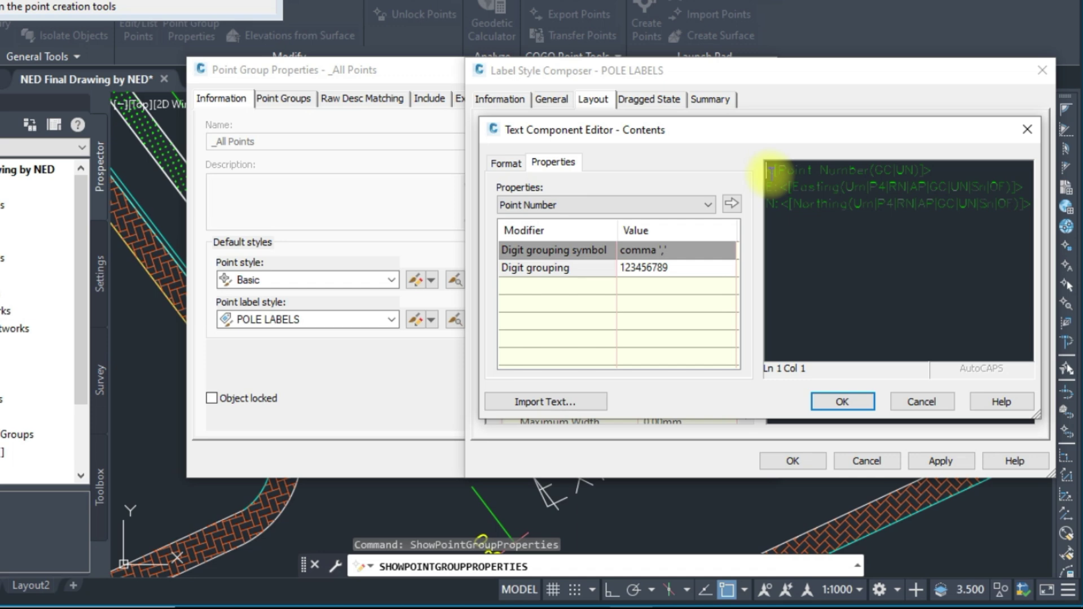
left_click(772, 171)
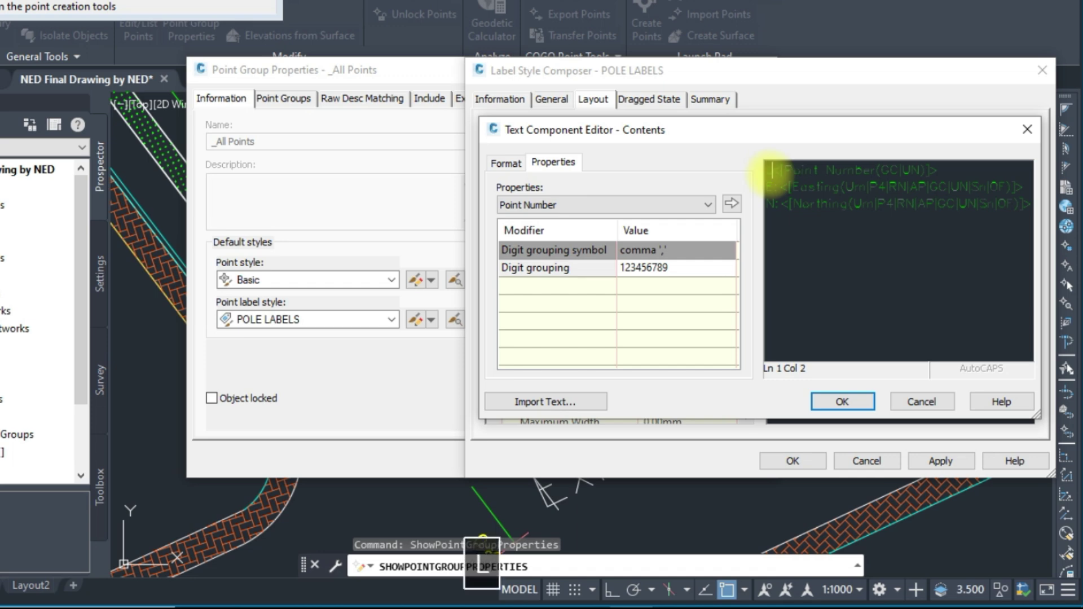
type("NO")
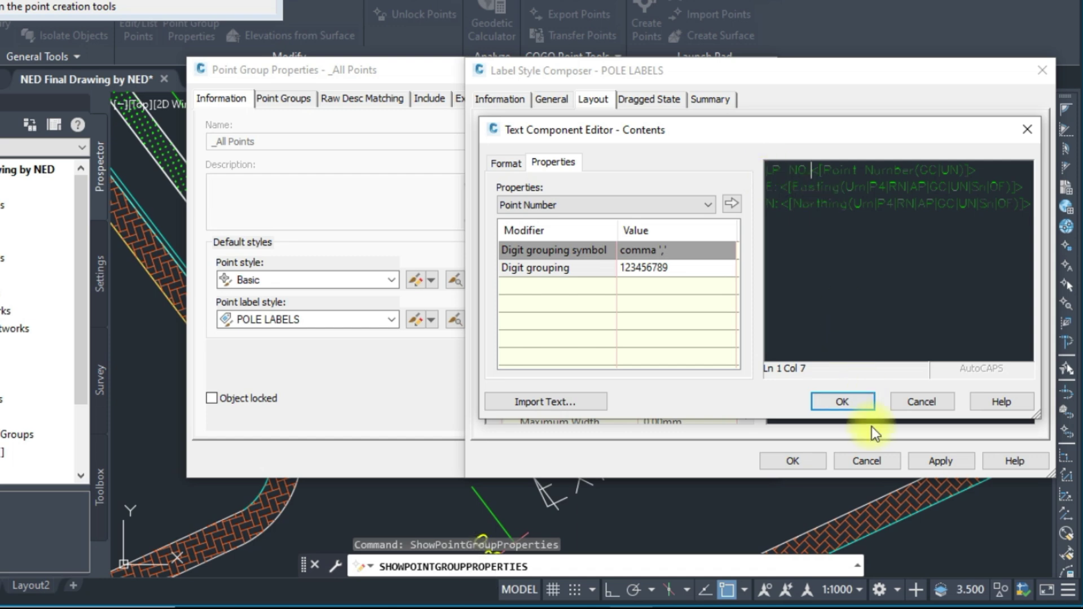
left_click(855, 411)
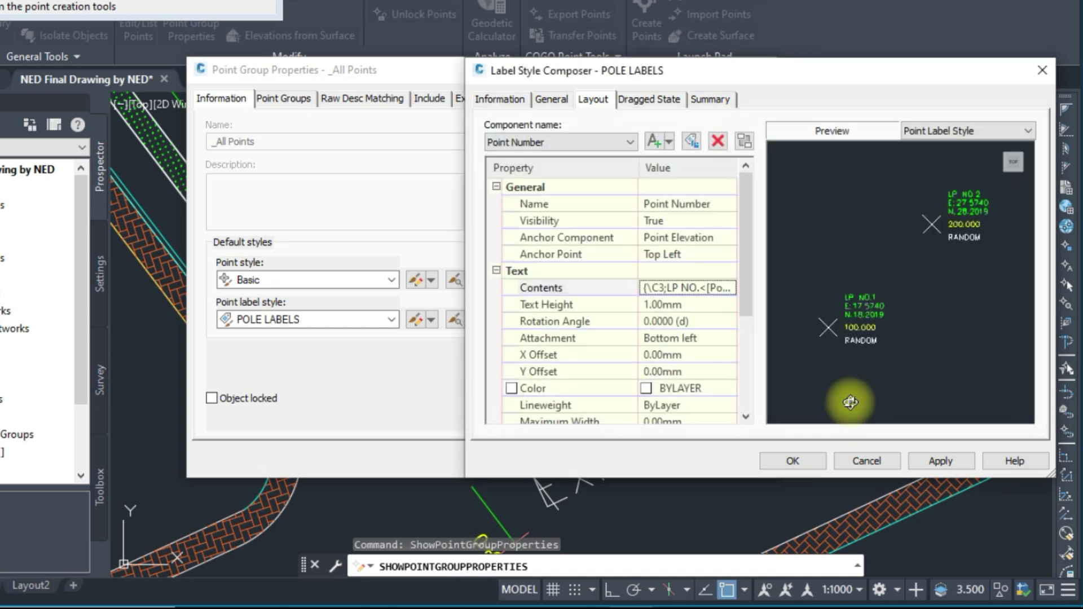
left_click(938, 461)
left_click(814, 460)
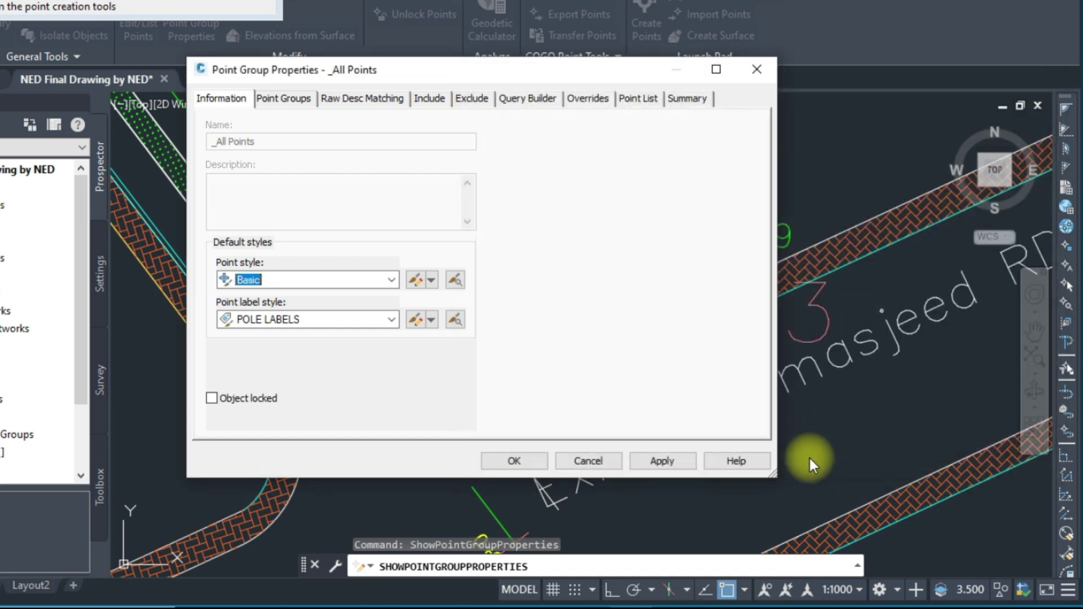
left_click(667, 464)
left_click(592, 462)
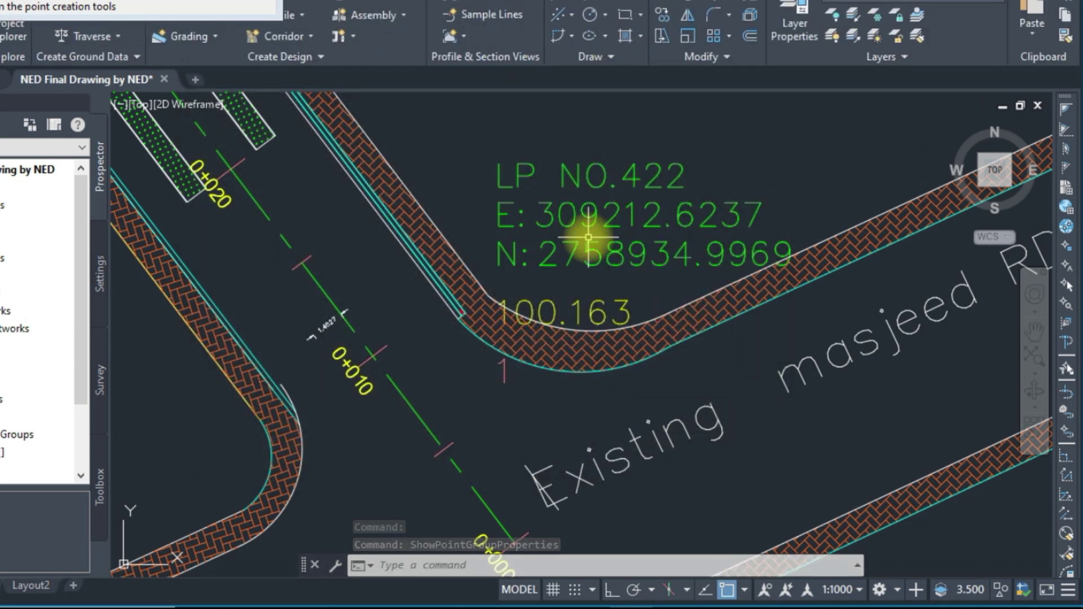
- Move the LP NO.422 label up and away from its point, beside the New Footpath text, so it uses its leader
left_click(461, 310)
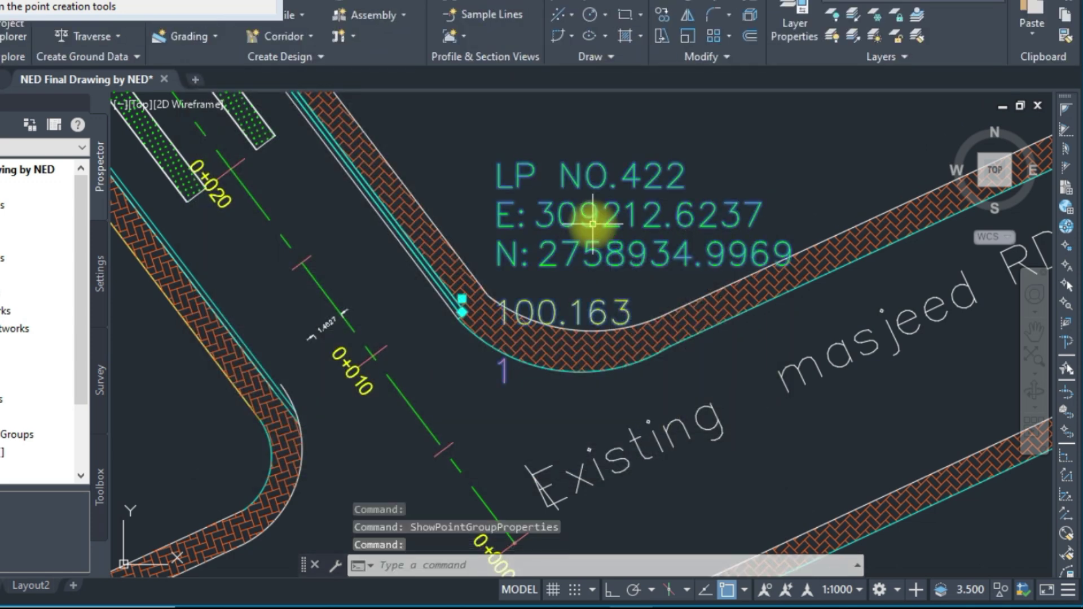
left_click(462, 297)
middle_click_drag(647, 112, 520, 291)
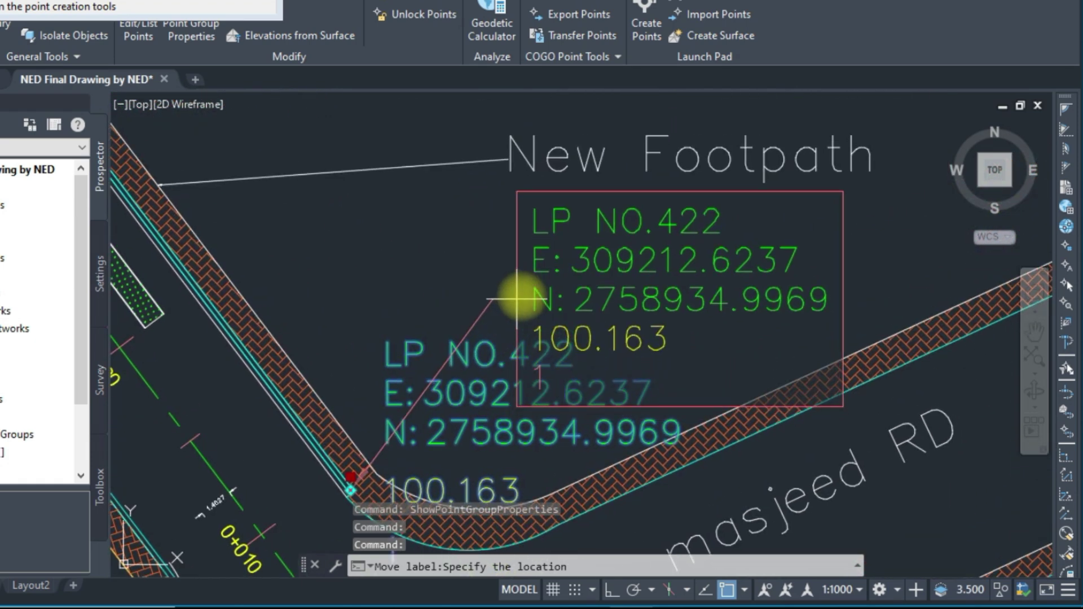
left_click(473, 219)
scroll(599, 374, "down", 2)
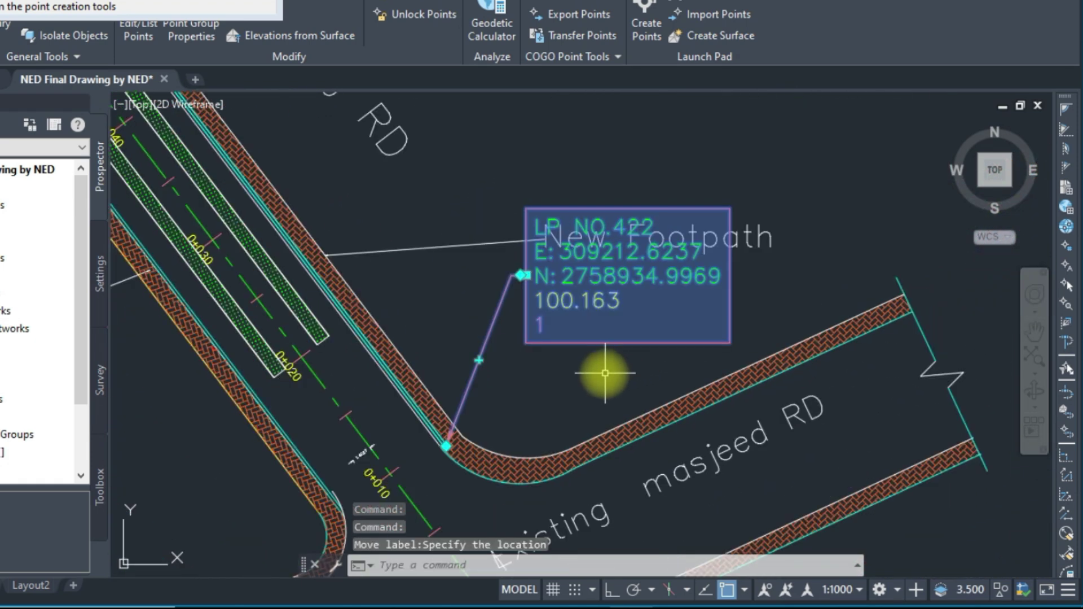
scroll(575, 376, "up", 2)
key("Escape")
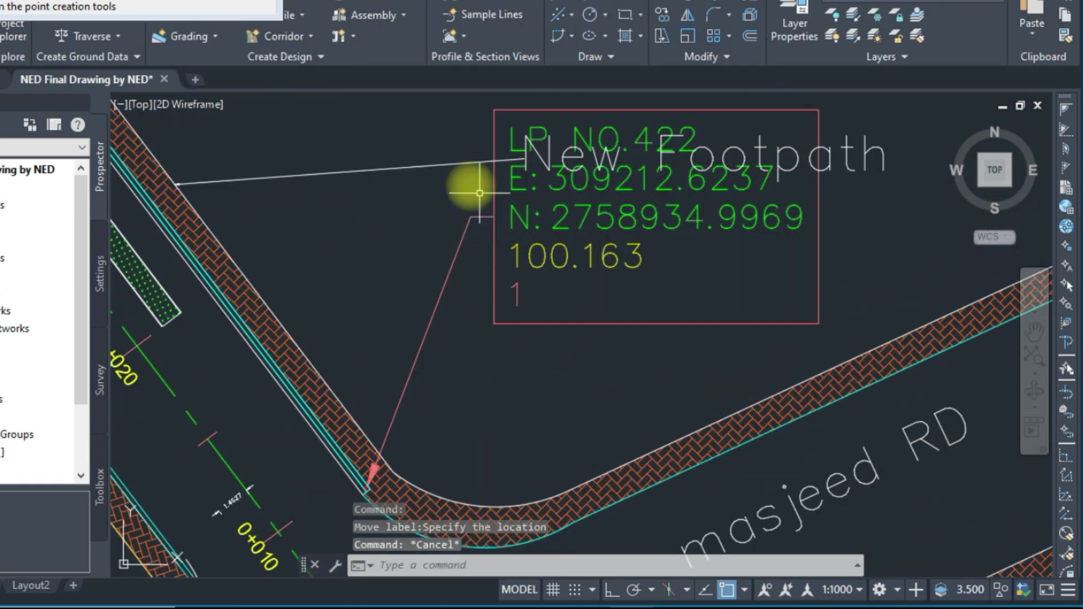
left_click(454, 162)
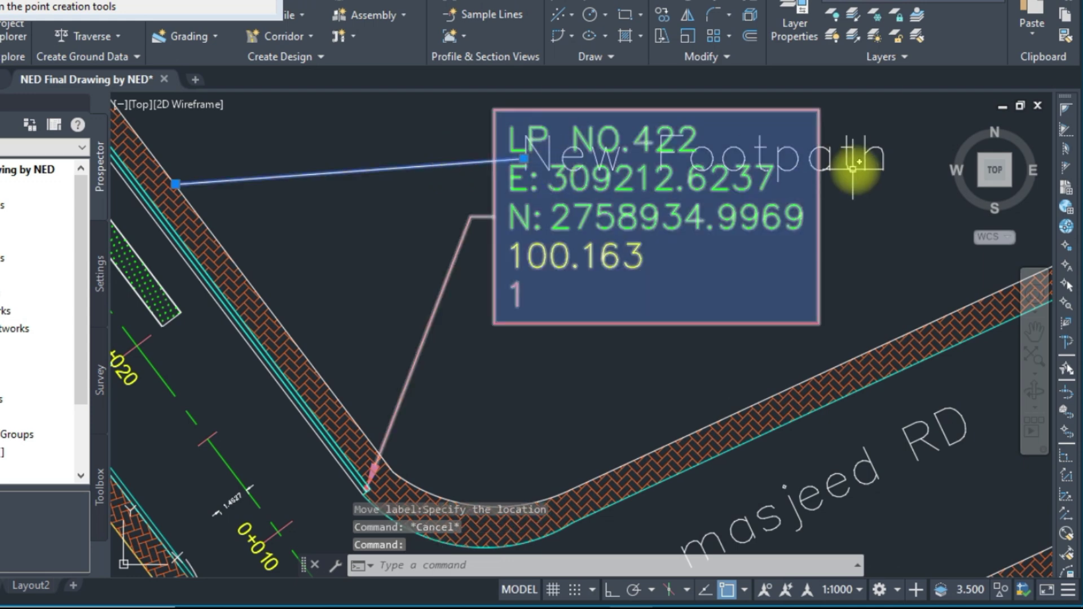
left_click(497, 262)
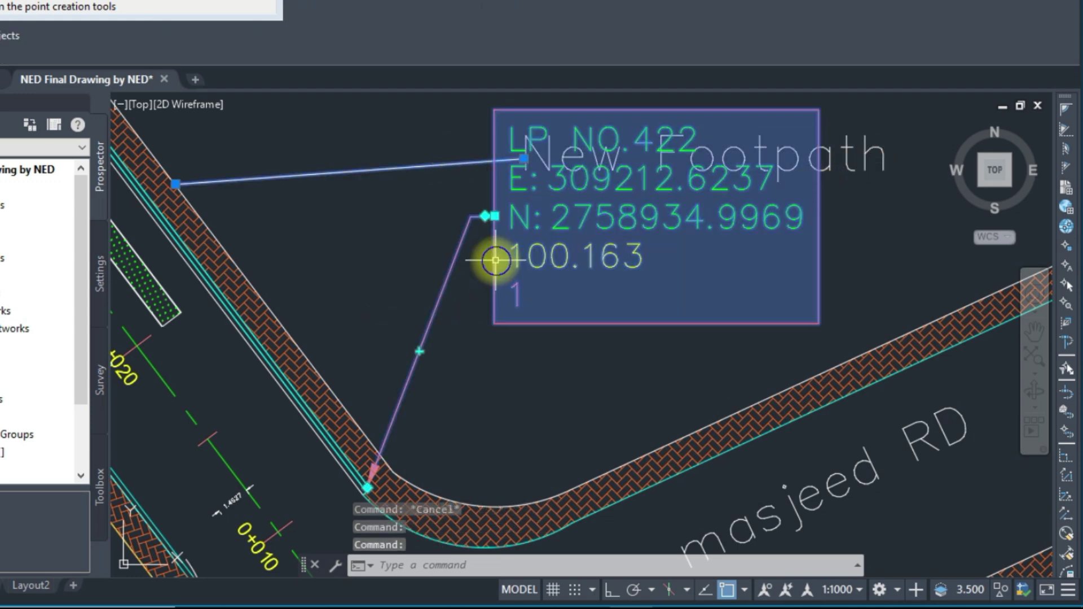
right_click(496, 263)
key("Escape")
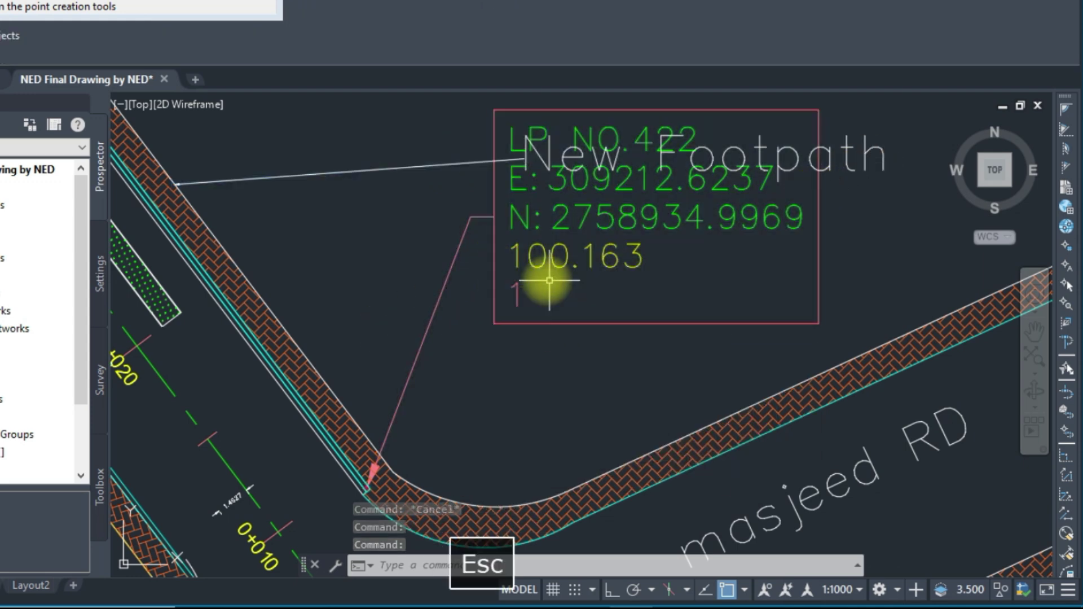
- Reopen the POLE LABELS style's dragged state through the LP NO.422 point's group properties and choose True for Background Mask
left_click(539, 251)
right_click(539, 251)
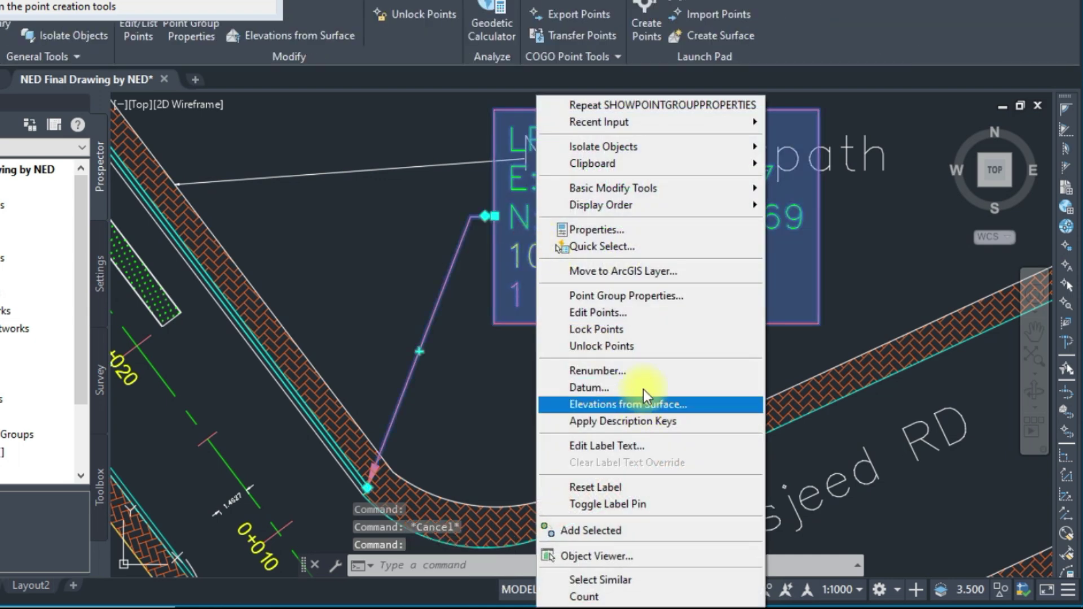
left_click(657, 302)
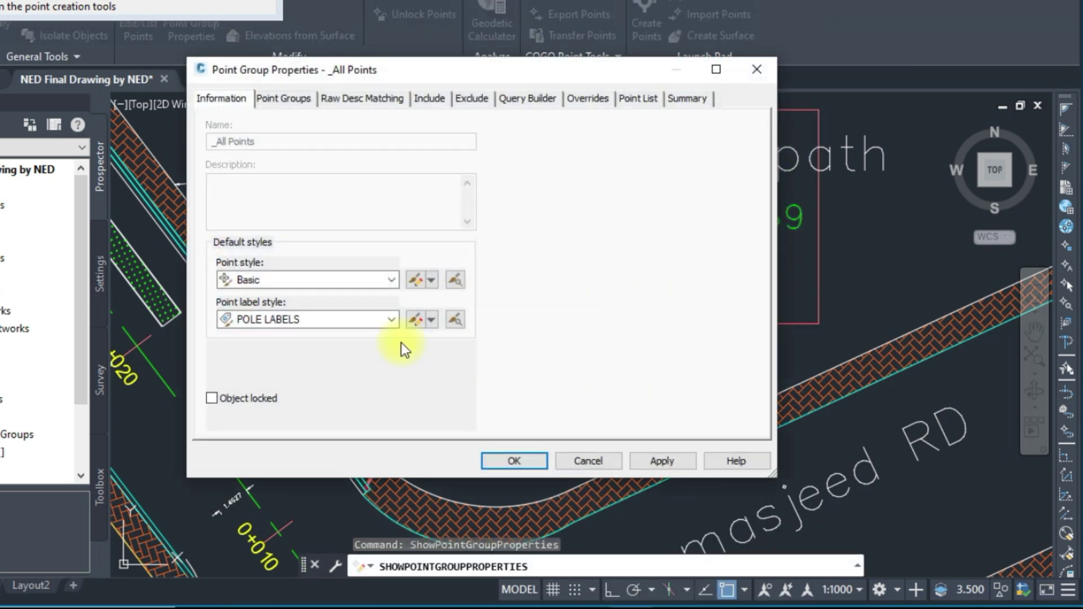
left_click(415, 320)
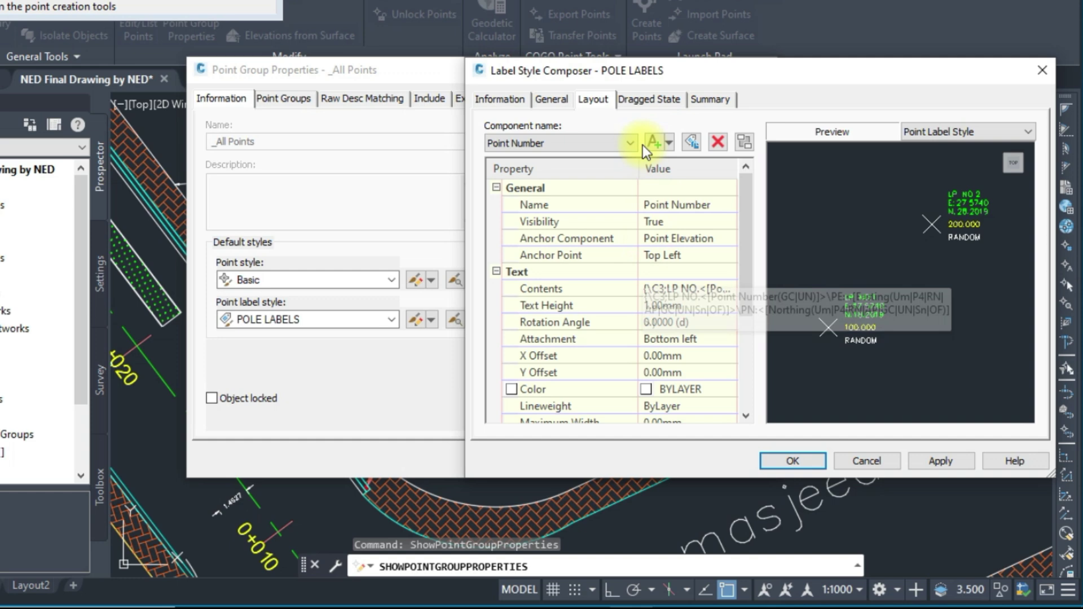
left_click(635, 100)
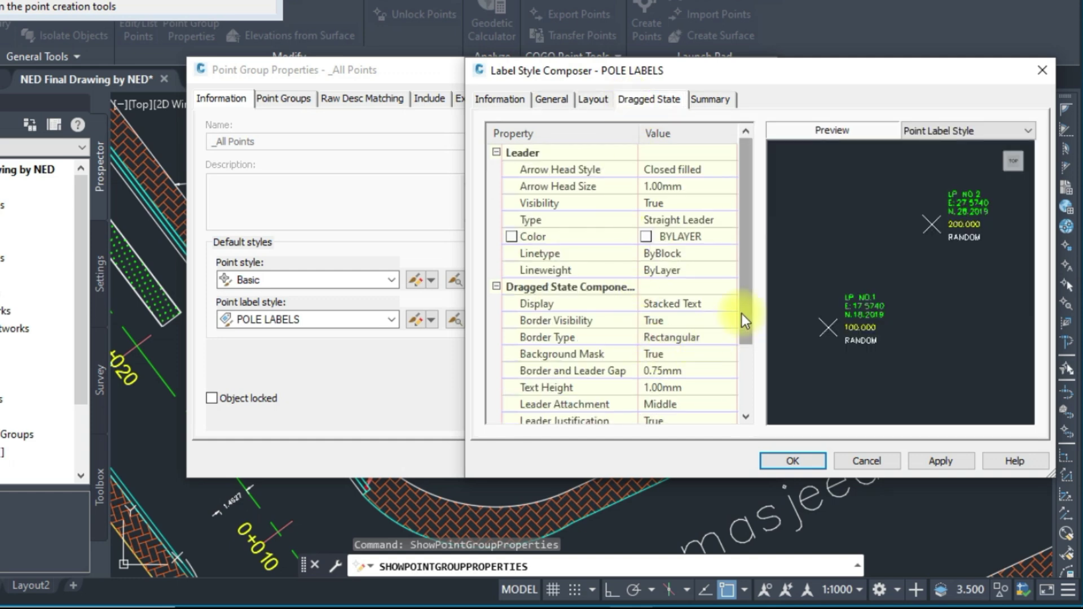
left_click_drag(746, 302, 746, 346)
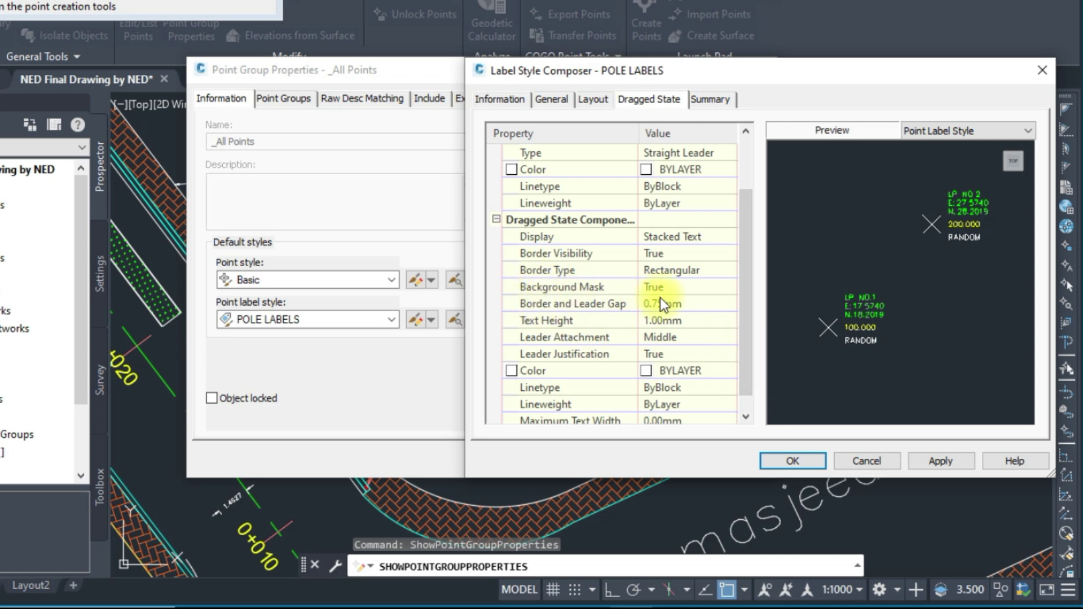
left_click(686, 288)
left_click(685, 287)
left_click(653, 316)
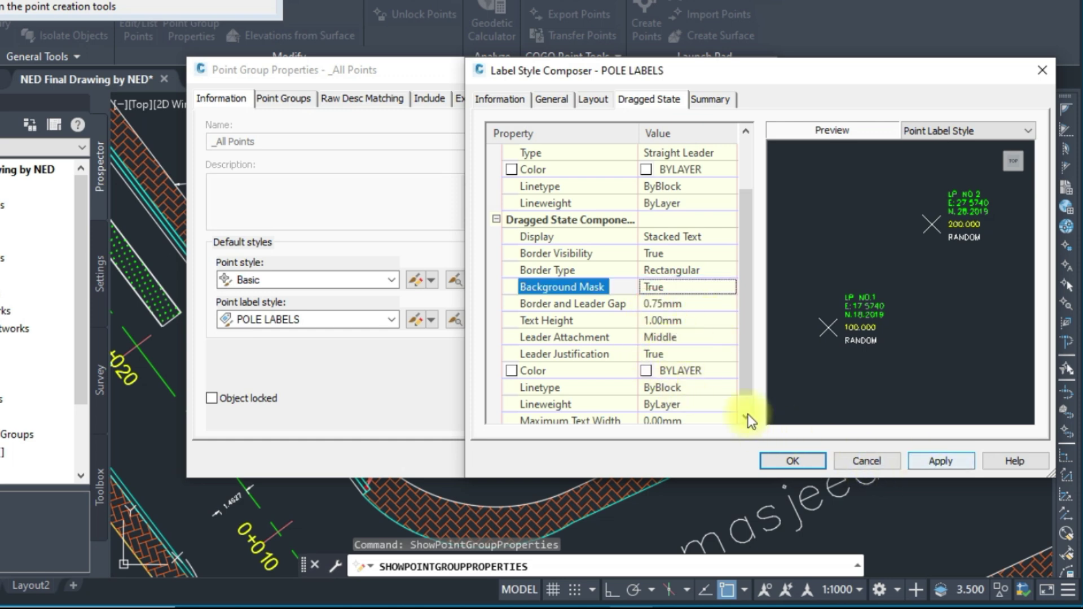
- Choose Middle for the dragged state's Leader Attachment and accept the label style and point group properties
left_click(697, 342)
left_click(697, 343)
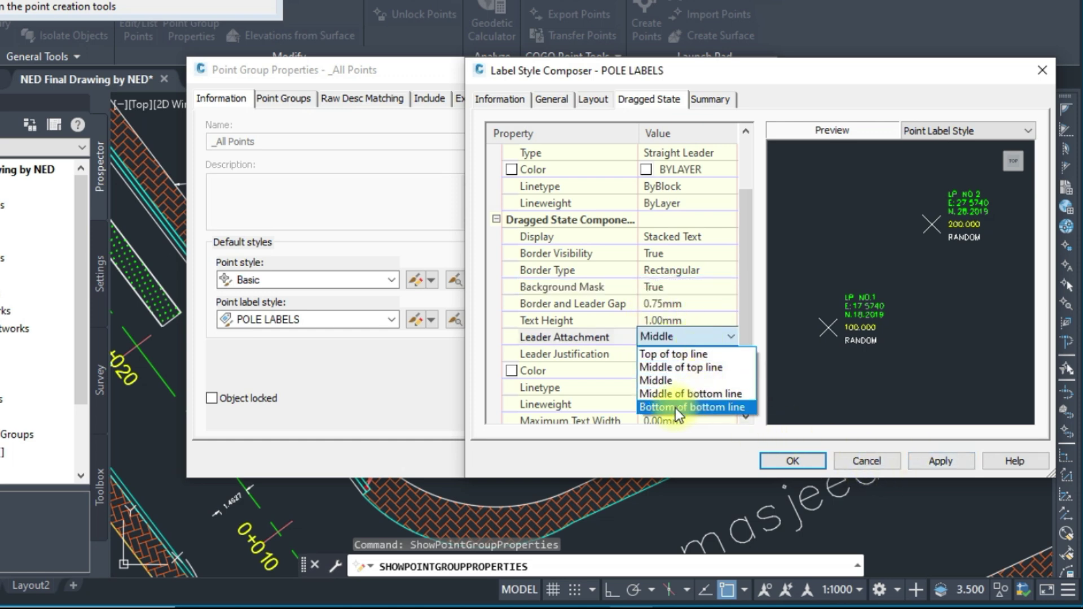
left_click(675, 379)
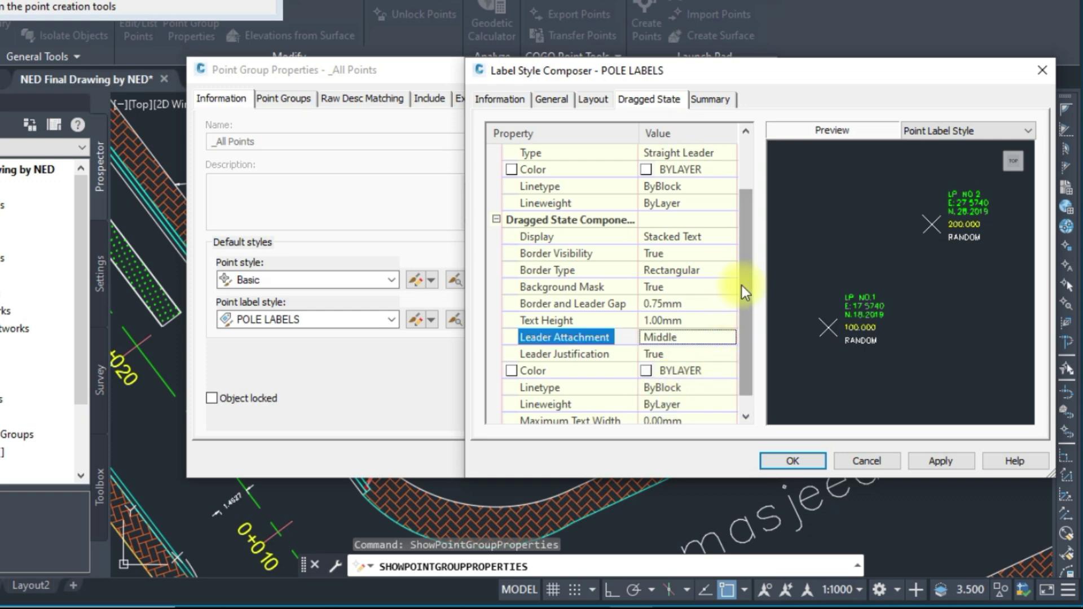
scroll(741, 266, "up", 2)
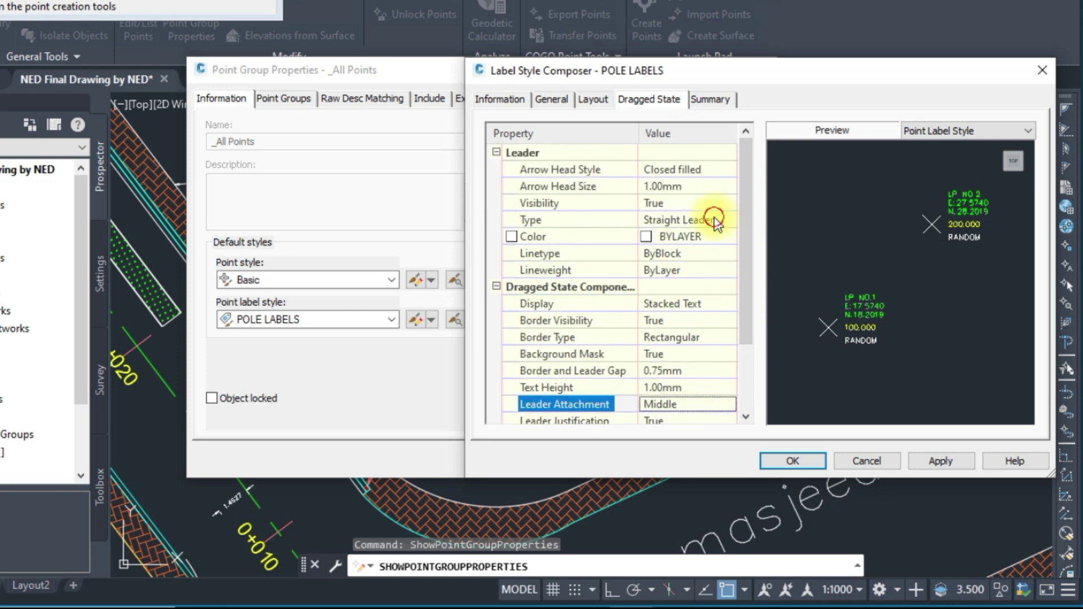
left_click(714, 220)
left_click(733, 233)
scroll(754, 309, "down", 3)
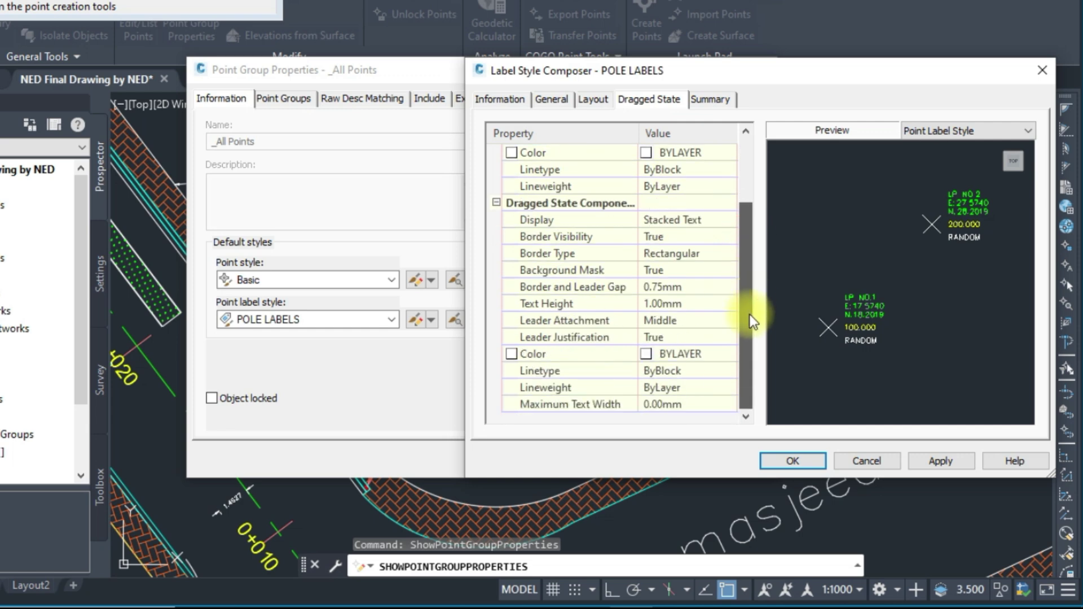
left_click(794, 462)
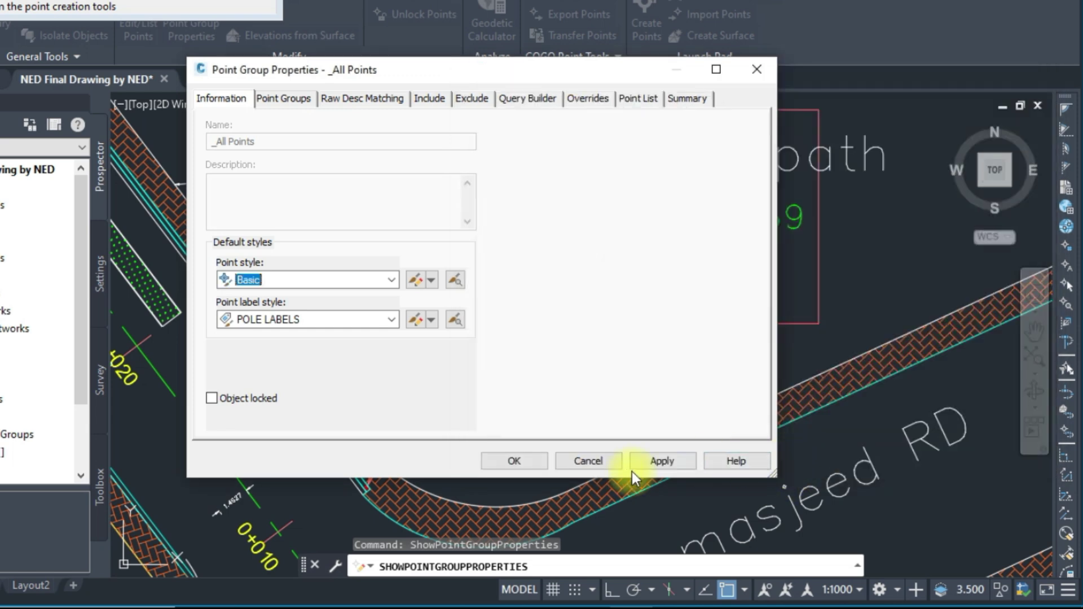
left_click(529, 458)
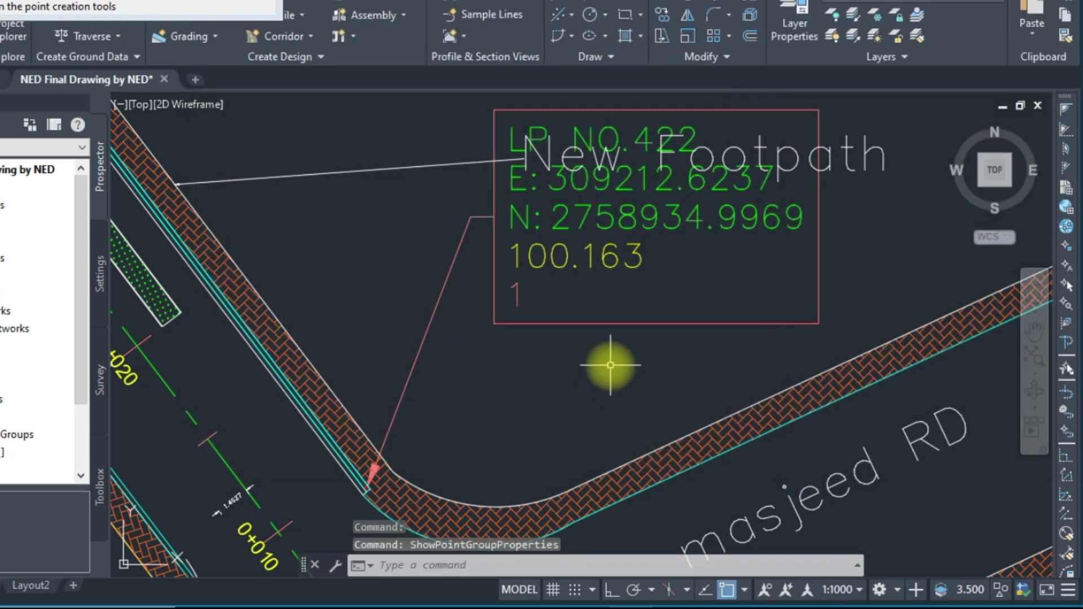
- Move the LP NO.422 label clear of the New Footpath text, into the empty area above it
left_click(624, 315)
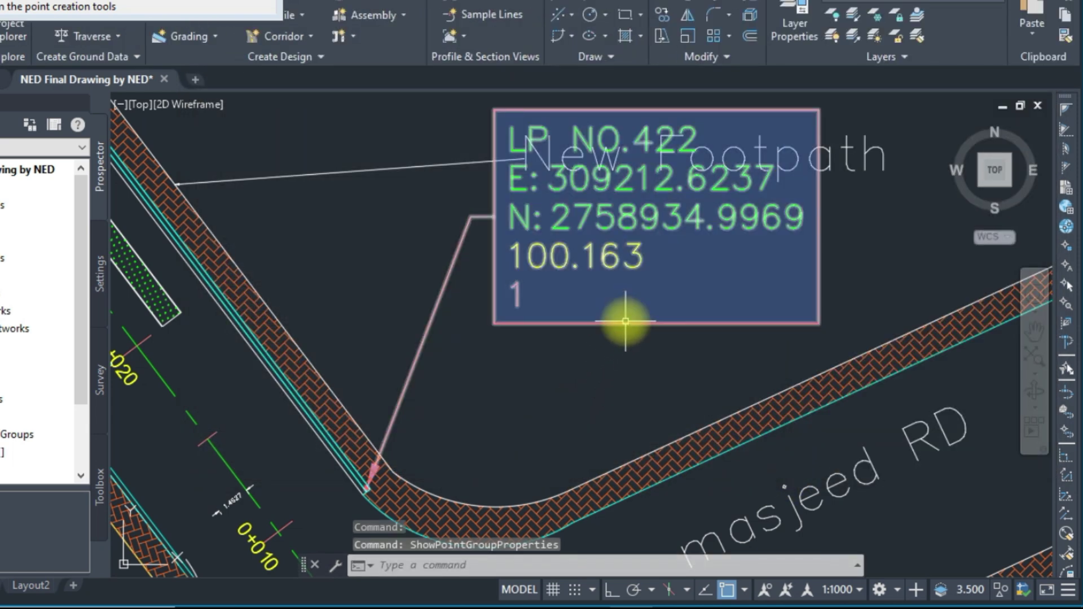
left_click(495, 216)
scroll(587, 291, "down", 5)
scroll(585, 288, "up", 2)
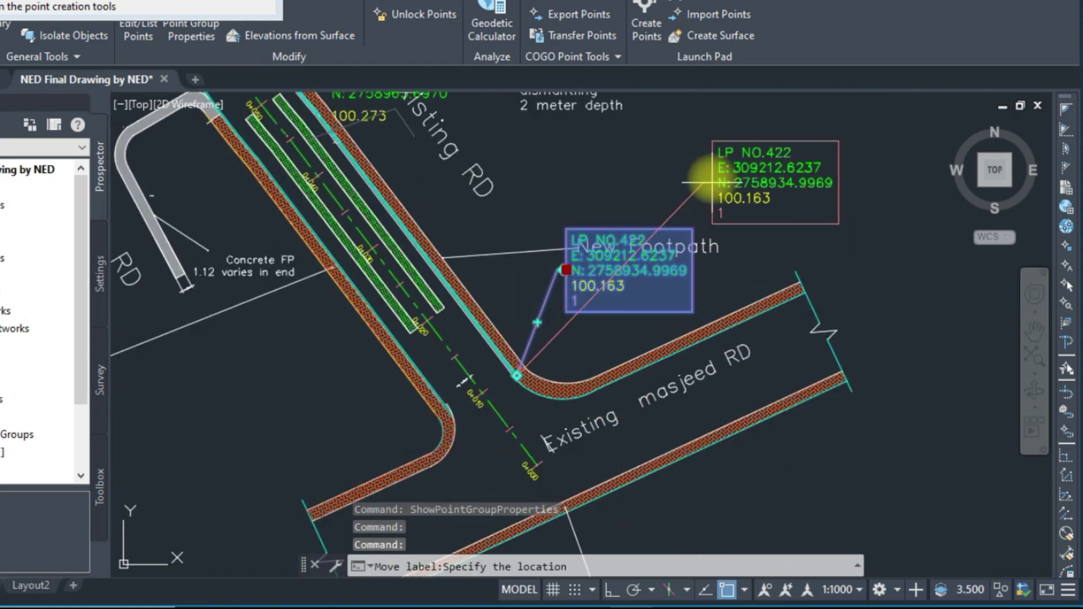
left_click(619, 179)
scroll(592, 189, "up", 4)
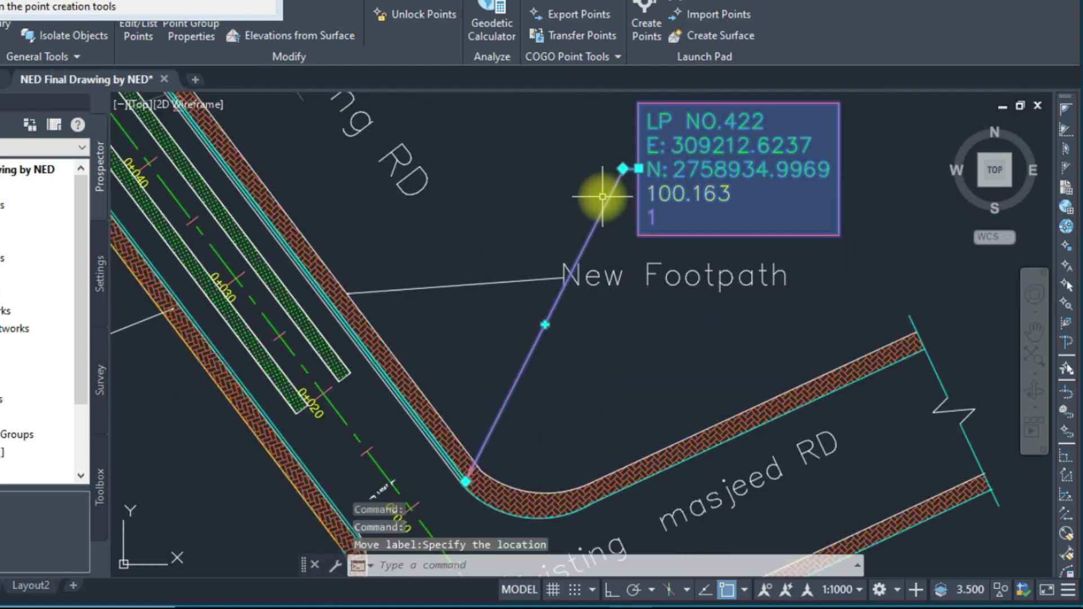
- Move the LP NO.423 label across the road, over the grey concrete footpath beside the Existing RD text
left_click(336, 259)
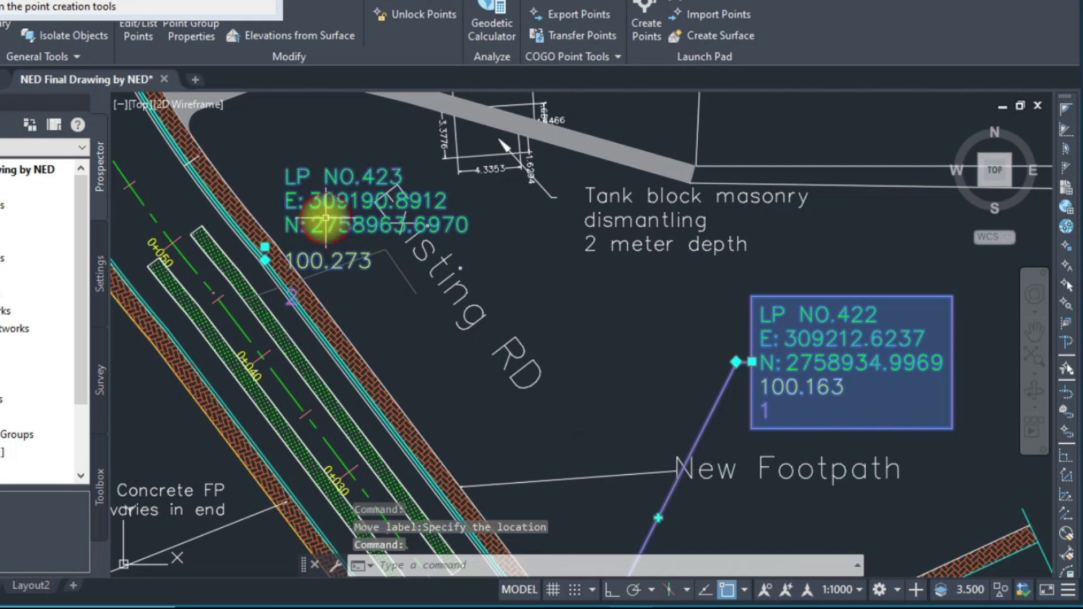
left_click(265, 247)
mouse_move(488, 398)
middle_mouse_down()
mouse_move(858, 339)
mouse_move(1025, 370)
middle_mouse_up()
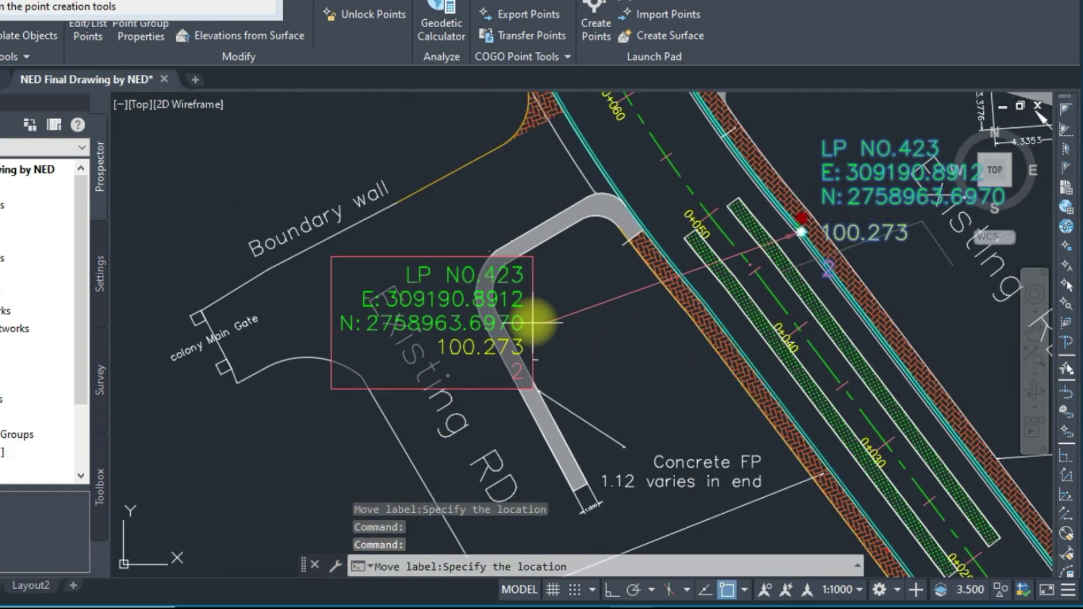
left_click(617, 277)
scroll(601, 335, "up", 2)
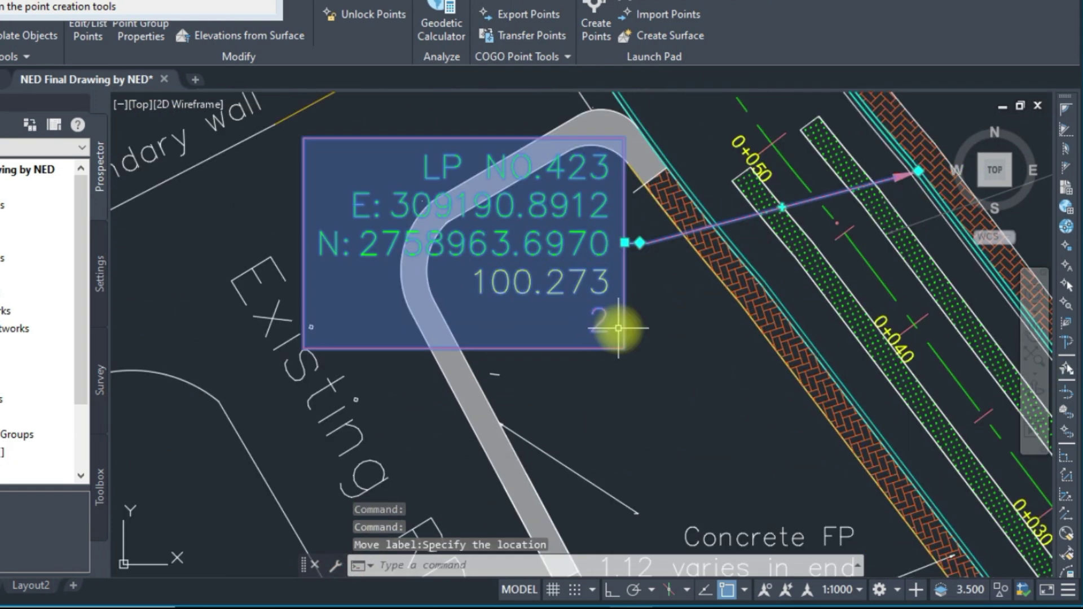
- Try to lift the LP NO.423 label over the grey footpath with the Bring to Front display order
key("Escape")
right_click(510, 283)
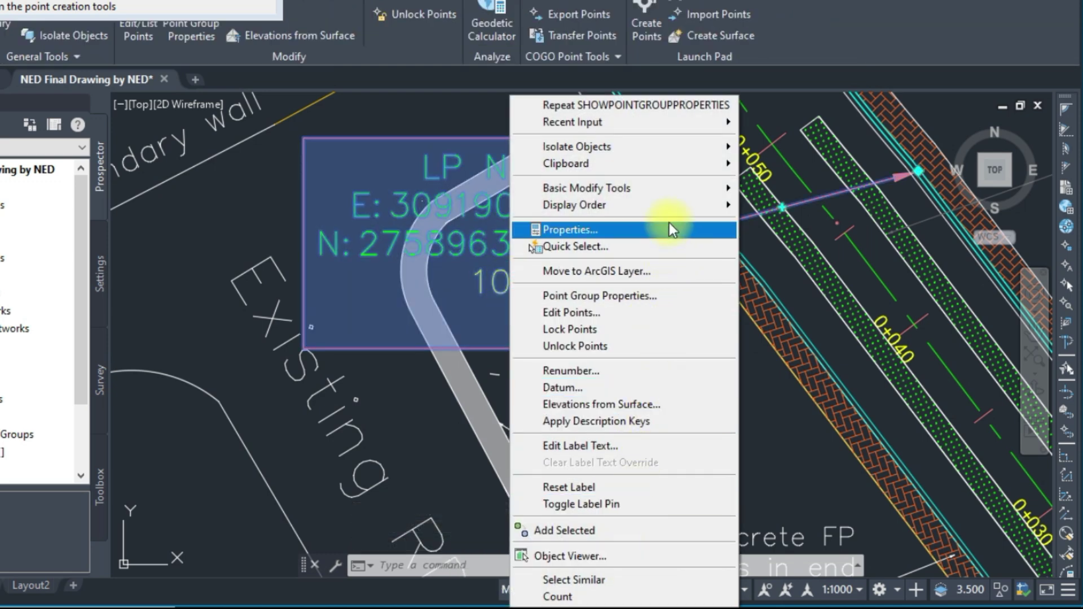
mouse_move(669, 204)
left_click(772, 208)
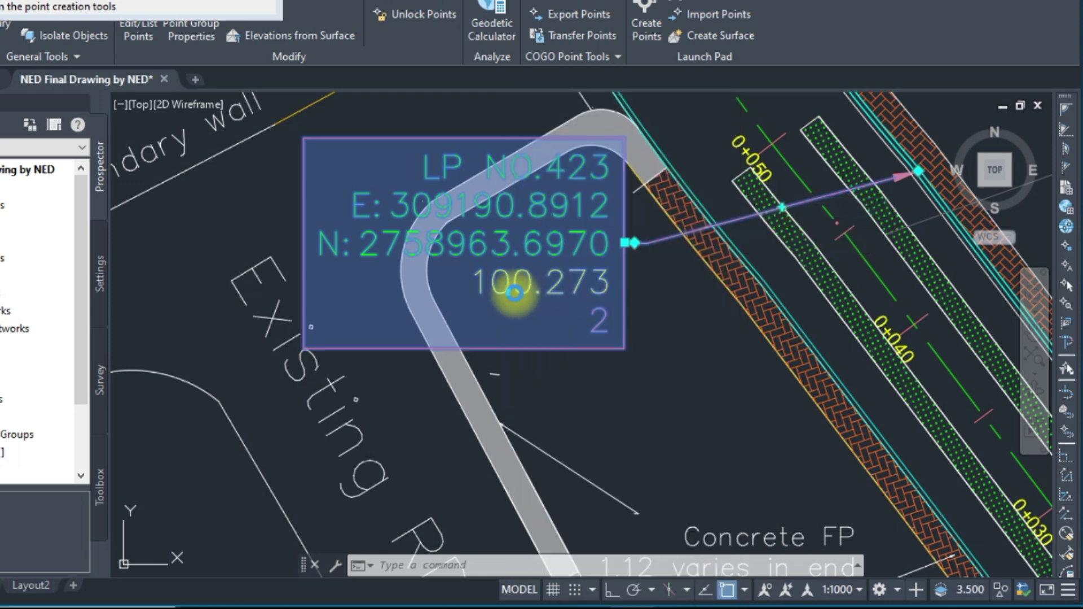
key("Escape")
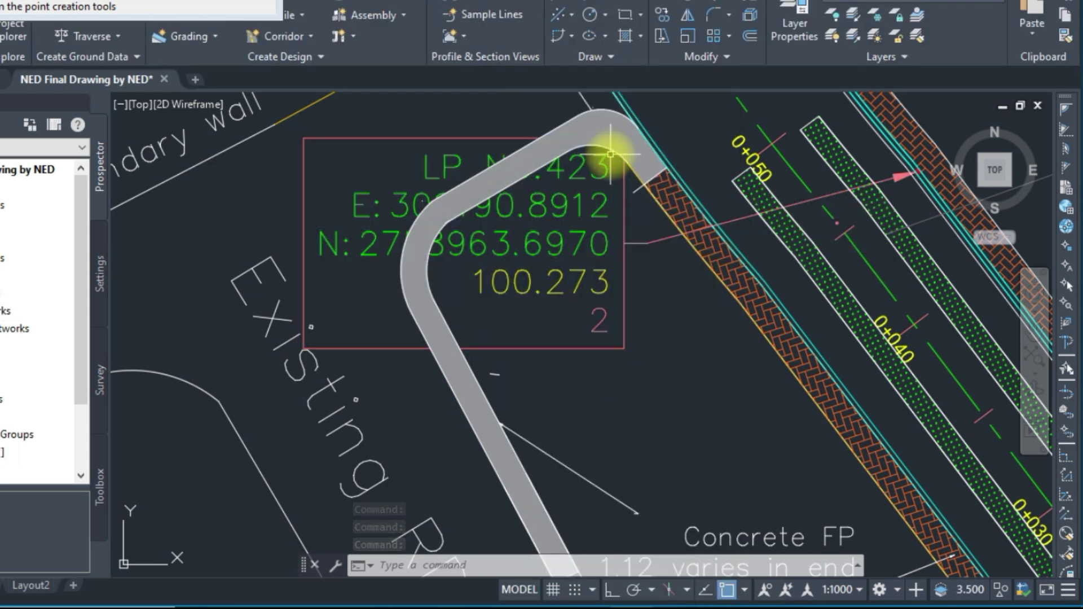
- Bring the LP NO.423 label above the grey footpath fill and its edge lines, using them as reference objects
left_click(624, 213)
right_click(579, 214)
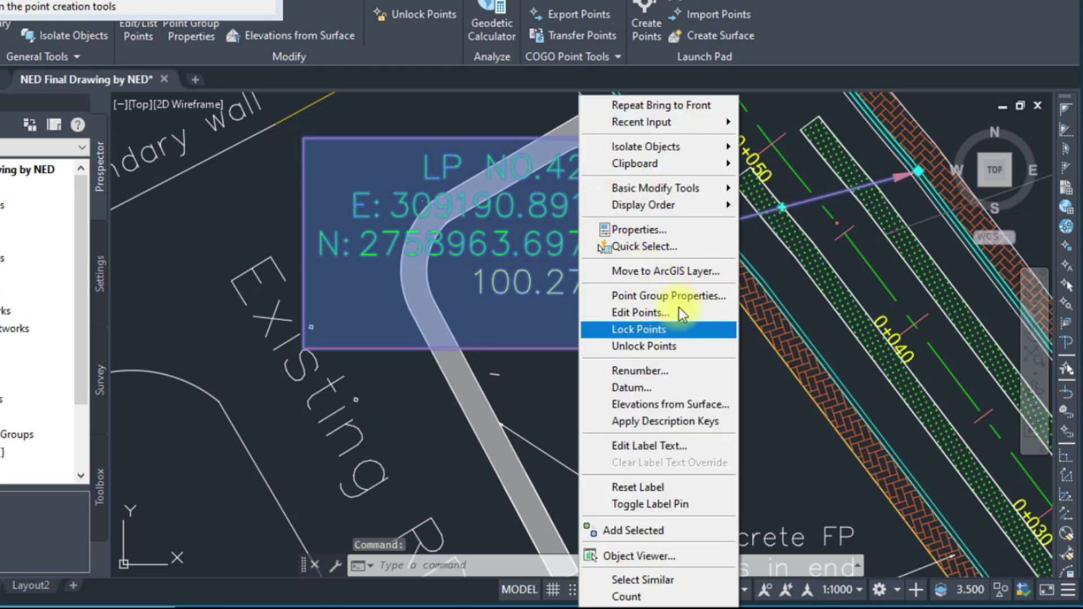
mouse_move(699, 212)
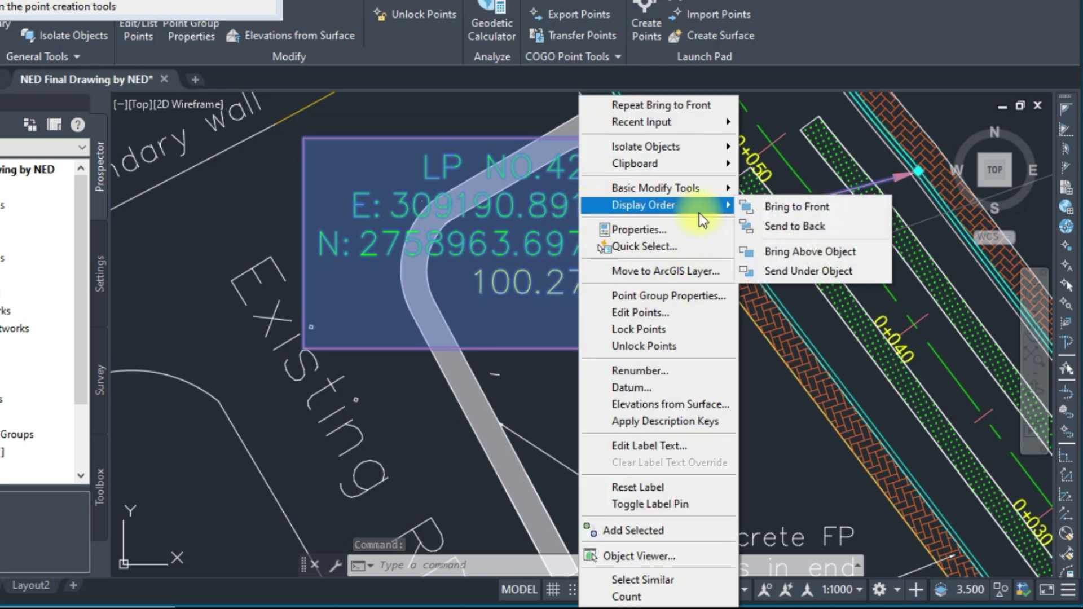
left_click(791, 253)
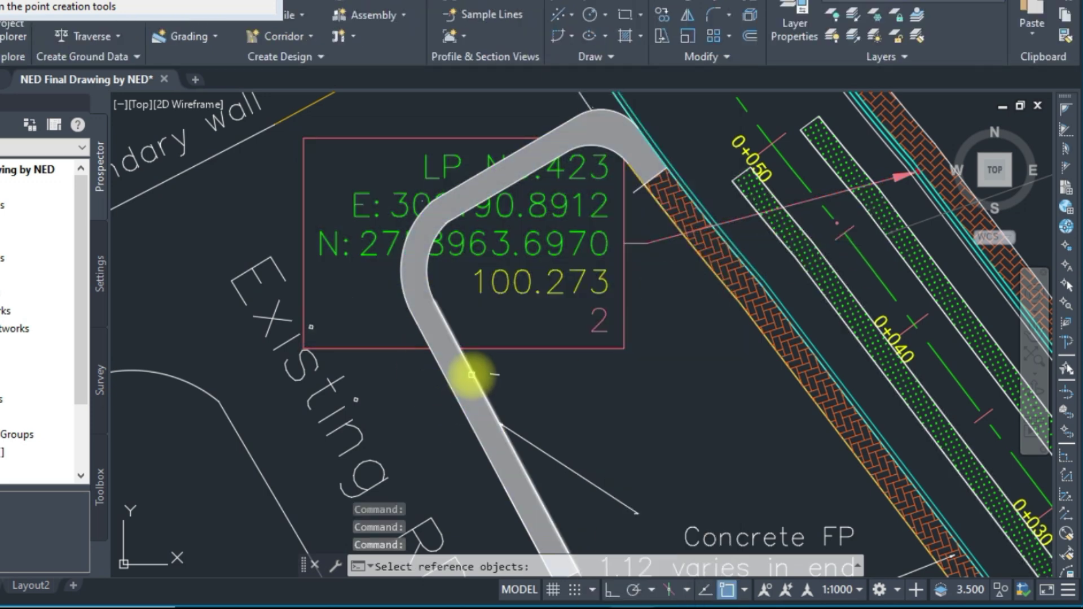
scroll(443, 370, "up", 2)
left_click(438, 366)
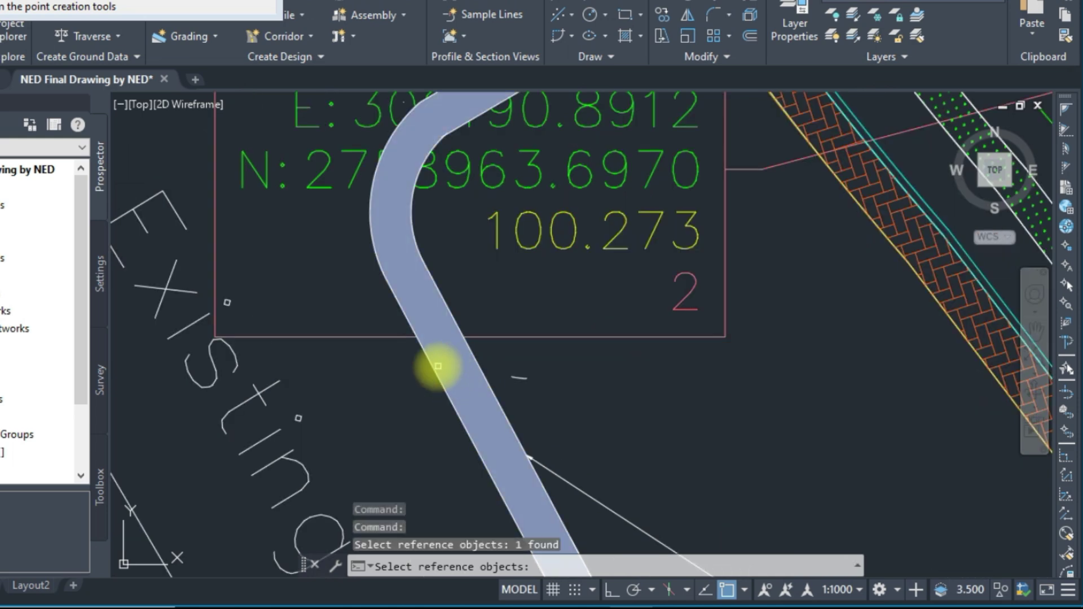
left_click(482, 352)
left_click(427, 266)
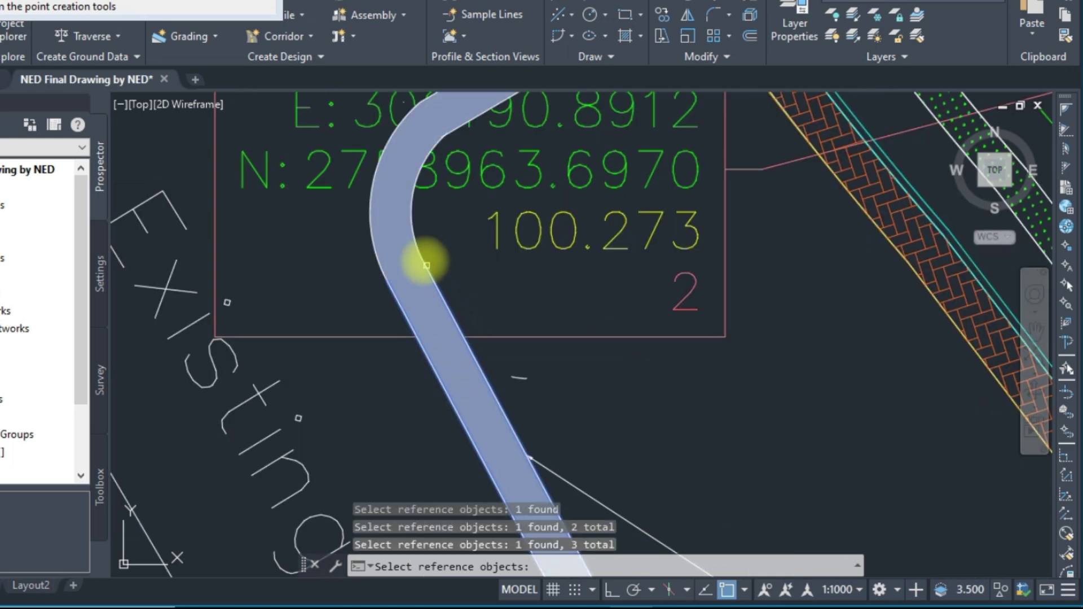
left_click(327, 194)
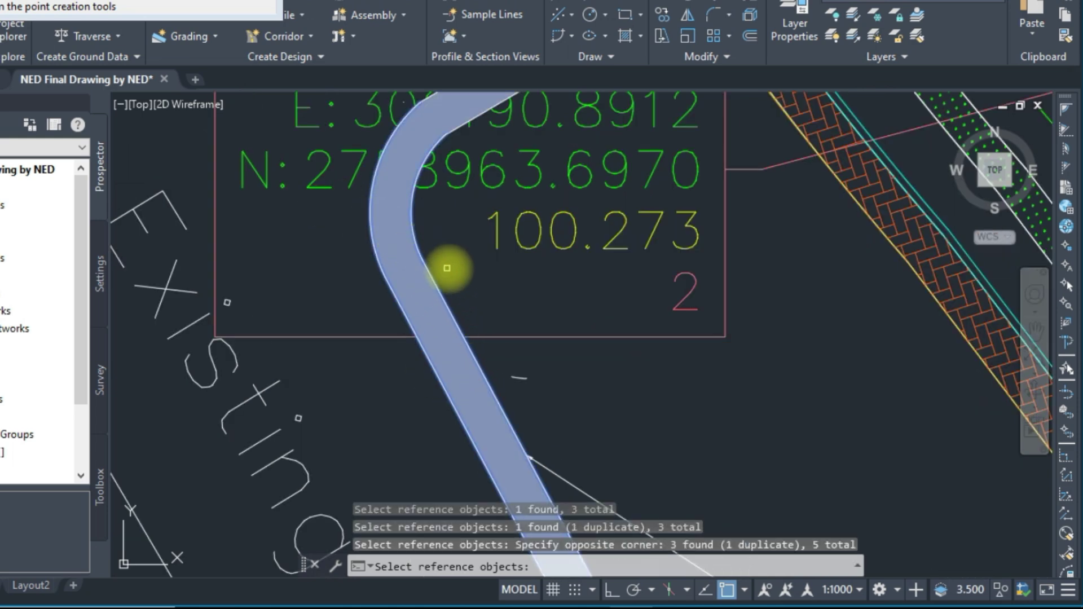
key("space")
scroll(448, 267, "down", 3)
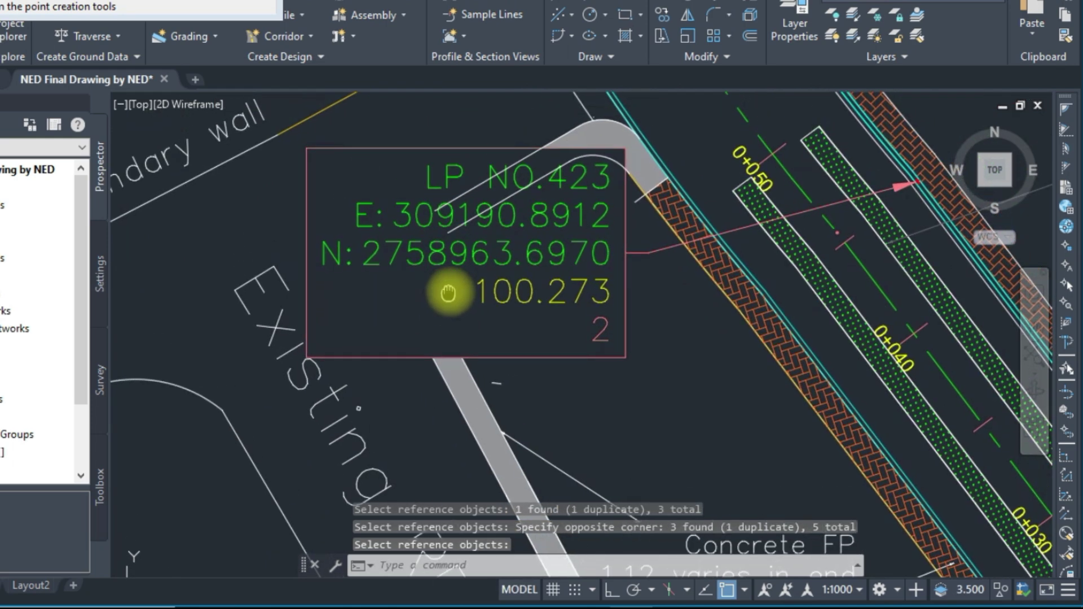
- Send the two straight footpath edge lines crossing the LP NO.423 label to the back of the display order
scroll(490, 214, "up", 1)
left_click(514, 189)
left_click(452, 179)
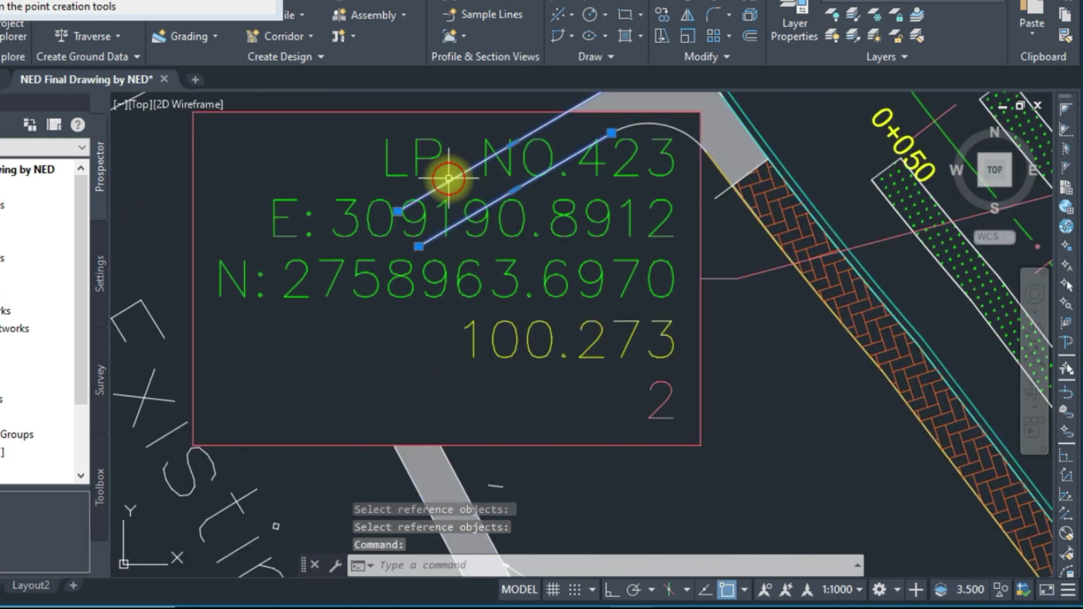
right_click(533, 200)
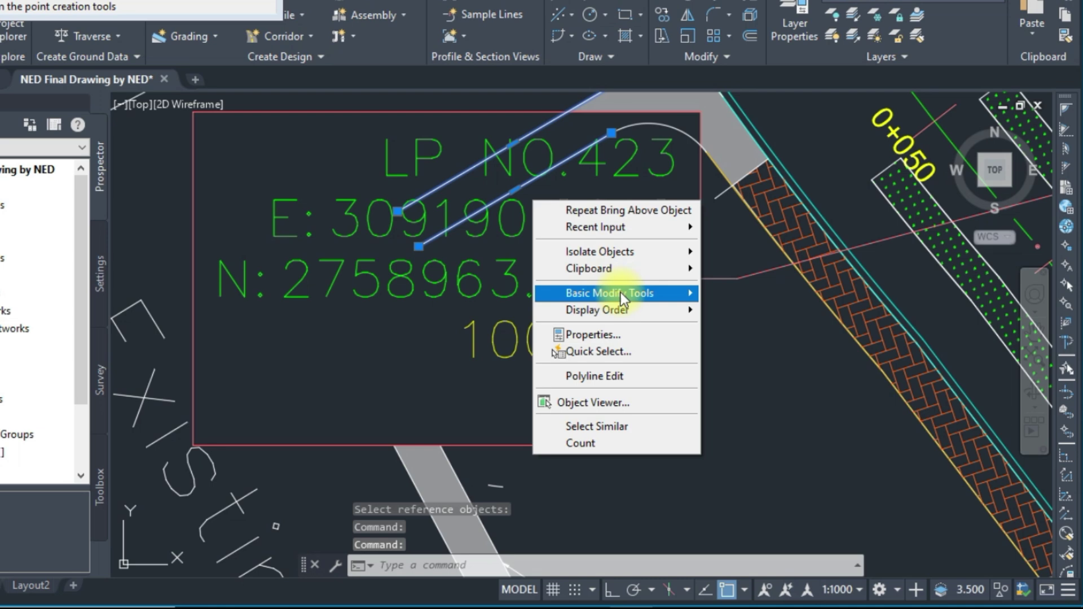
mouse_move(629, 308)
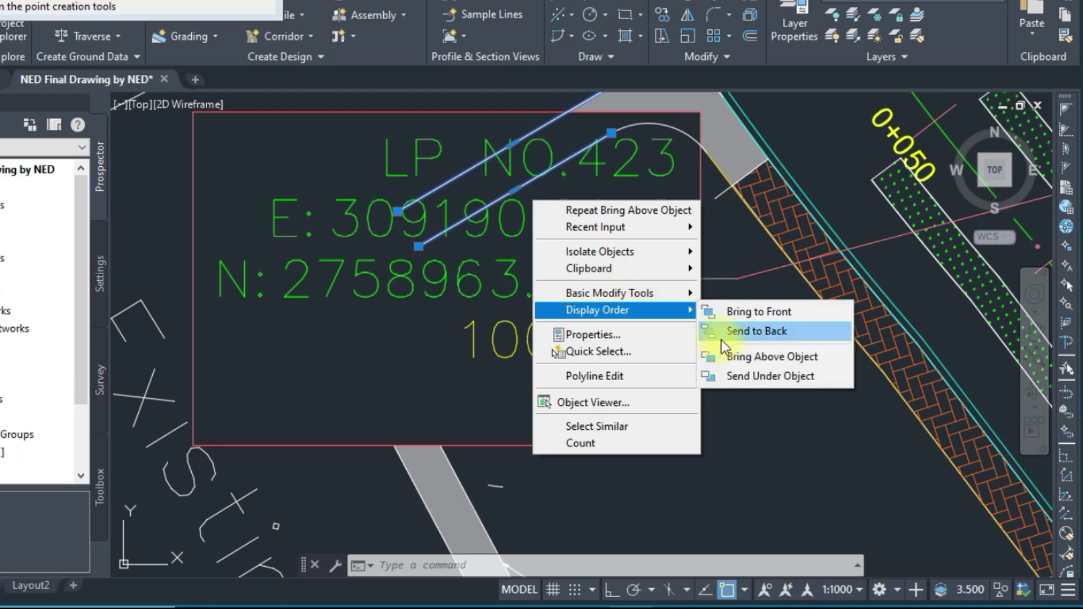
left_click(744, 341)
scroll(519, 302, "down", 3)
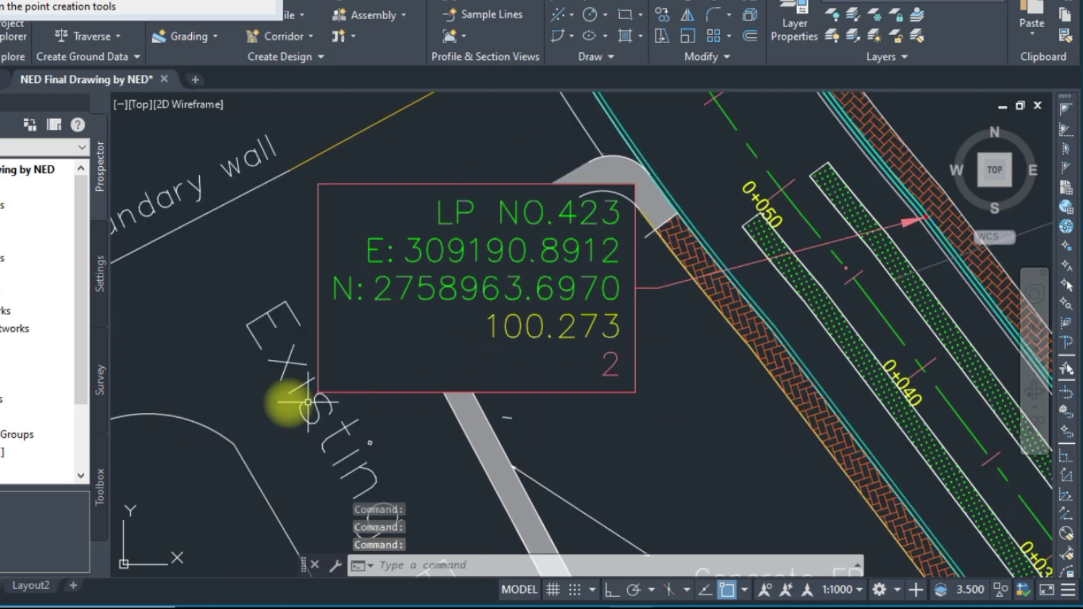
- Examine the LP NO.423 and LP NO.422 labels, their leaders and the surrounding texts along the road
scroll(317, 320, "down", 4)
scroll(841, 386, "up", 2)
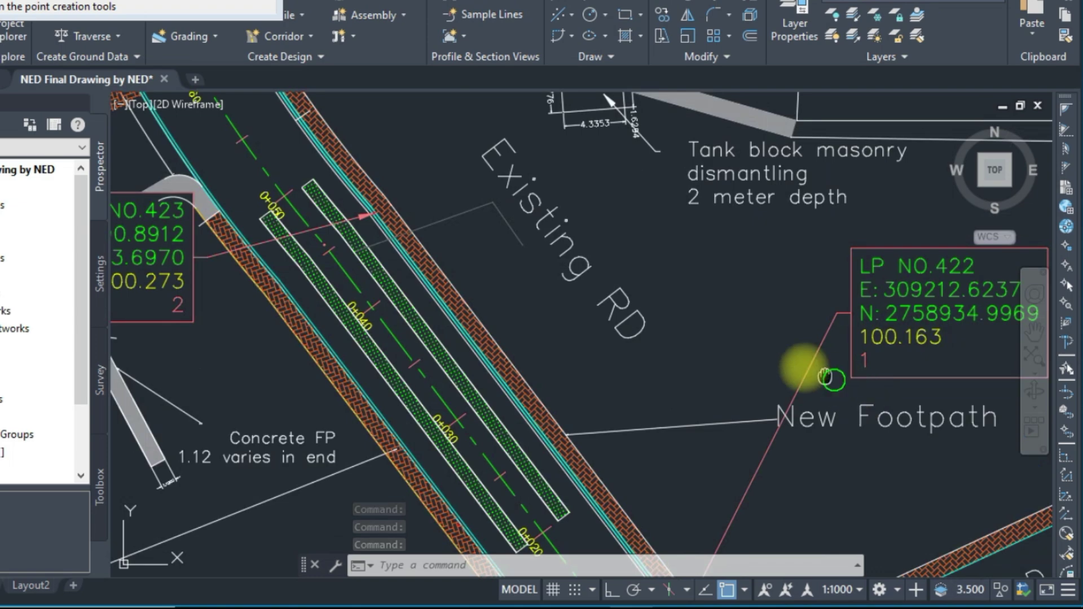
mouse_move(832, 380)
middle_mouse_down()
mouse_move(642, 315)
mouse_move(939, 349)
mouse_move(1047, 407)
middle_mouse_up()
scroll(514, 212, "up", 4)
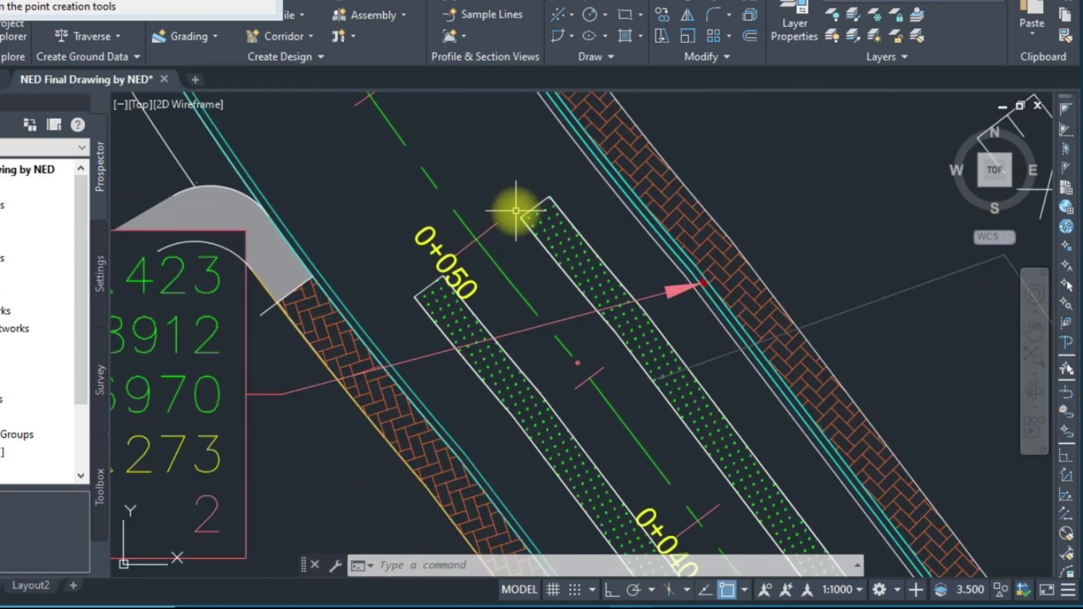
scroll(787, 359, "down", 4)
scroll(450, 404, "up", 4)
middle_click_drag(457, 402, 494, 292)
scroll(493, 293, "down", 6)
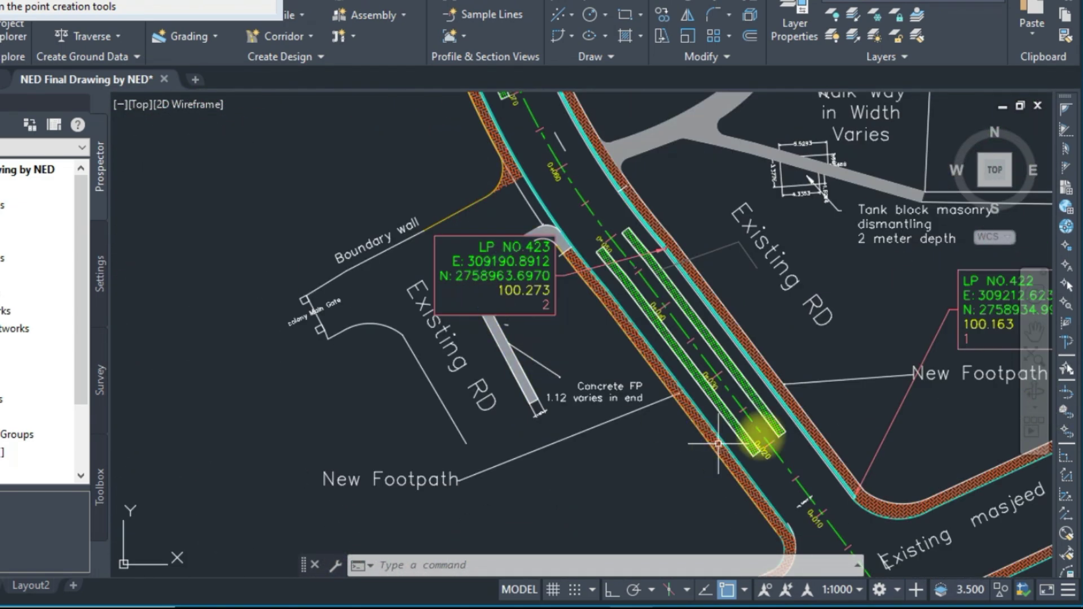
scroll(728, 441, "up", 2)
middle_click_drag(708, 415, 250, 424)
scroll(544, 266, "up", 2)
middle_click_drag(544, 266, 544, 315)
scroll(544, 314, "down", 4)
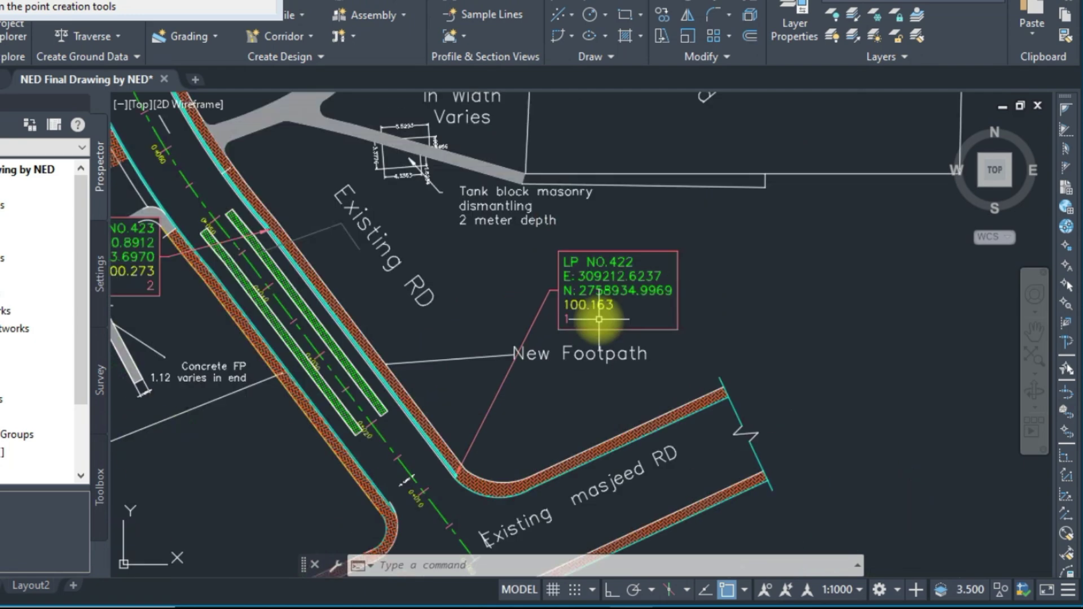
middle_click_drag(446, 379, 565, 341)
scroll(564, 343, "up", 2)
scroll(611, 350, "up", 1)
scroll(709, 315, "up", 2)
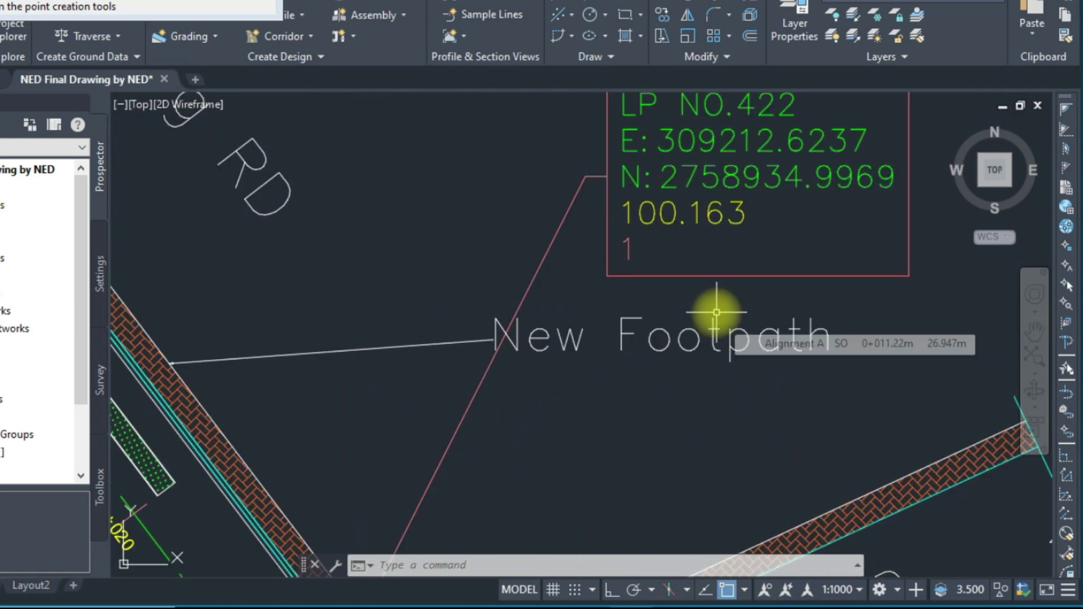
scroll(715, 313, "down", 2)
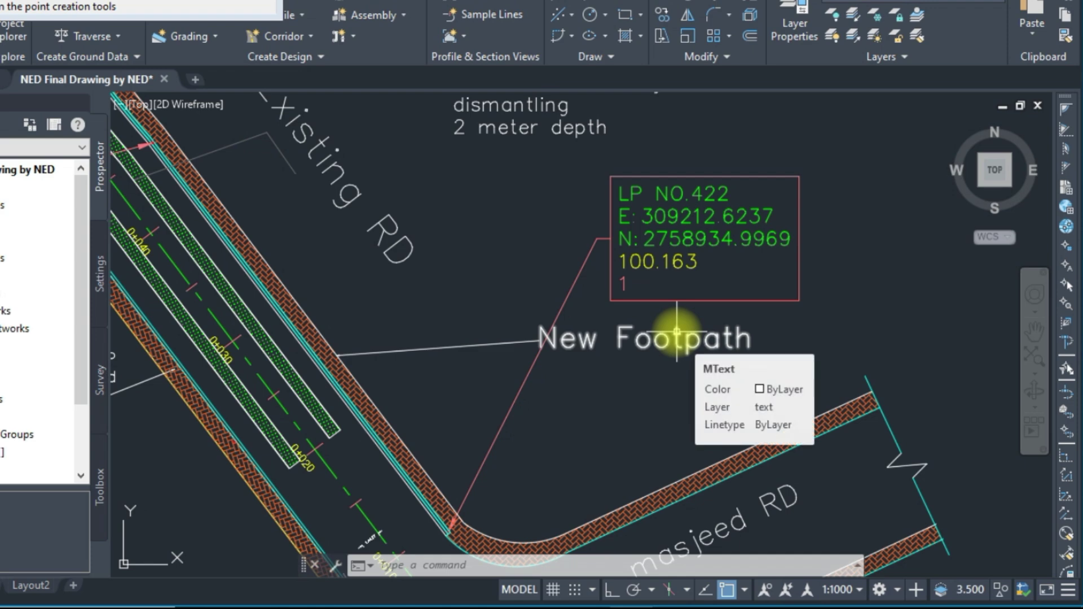
- Move the LP NO.422 label down onto the start of the New Footpath text
left_click(709, 302)
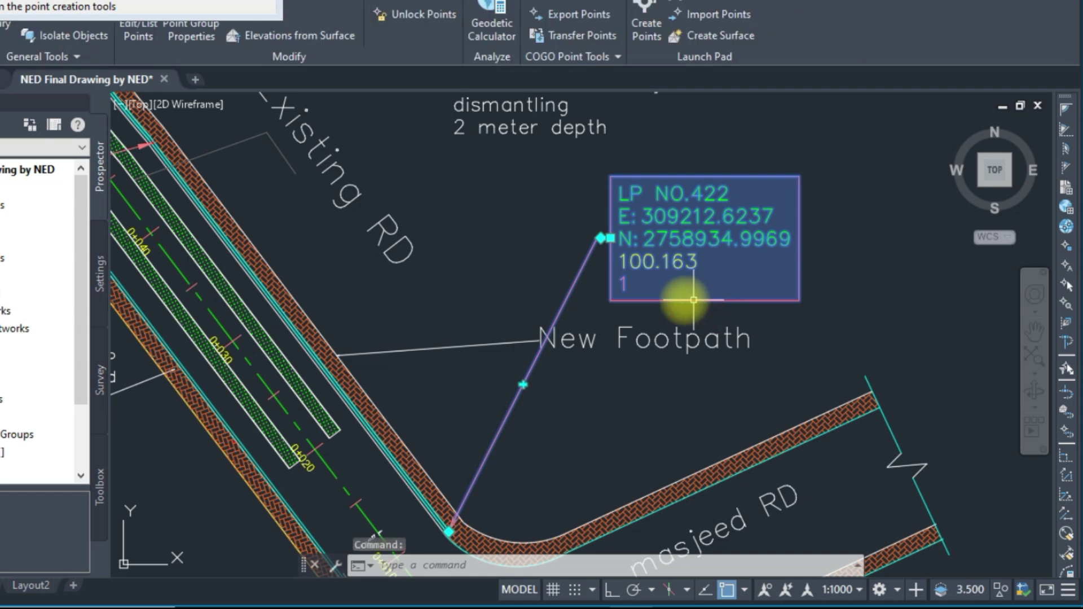
left_click(610, 238)
left_click(482, 344)
scroll(615, 374, "up", 2)
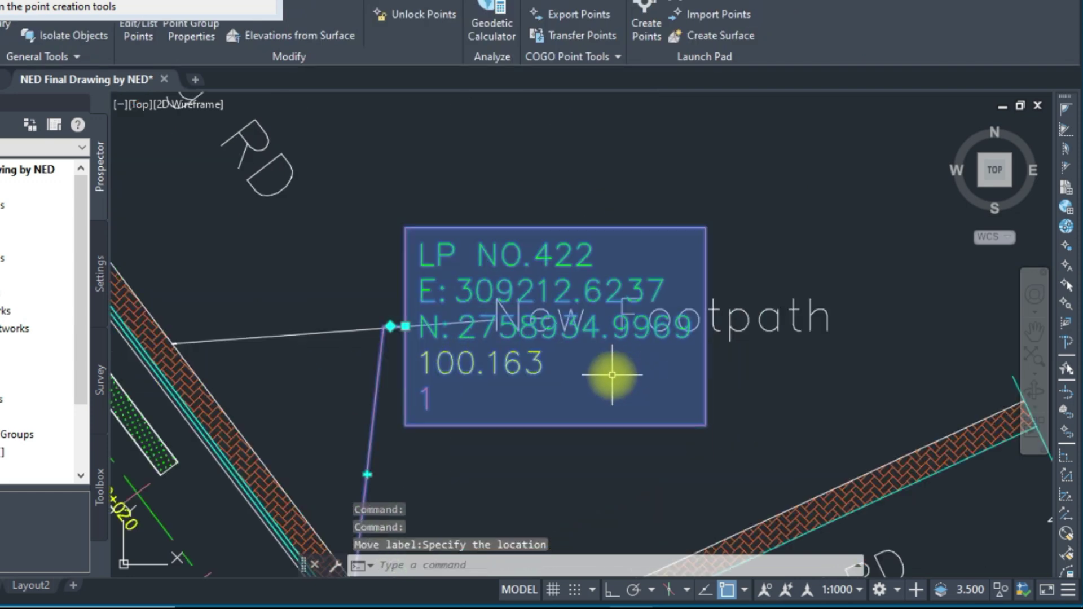
- Try to lift the LP NO.422 label over the New Footpath text with the Bring to Front display order
right_click(618, 373)
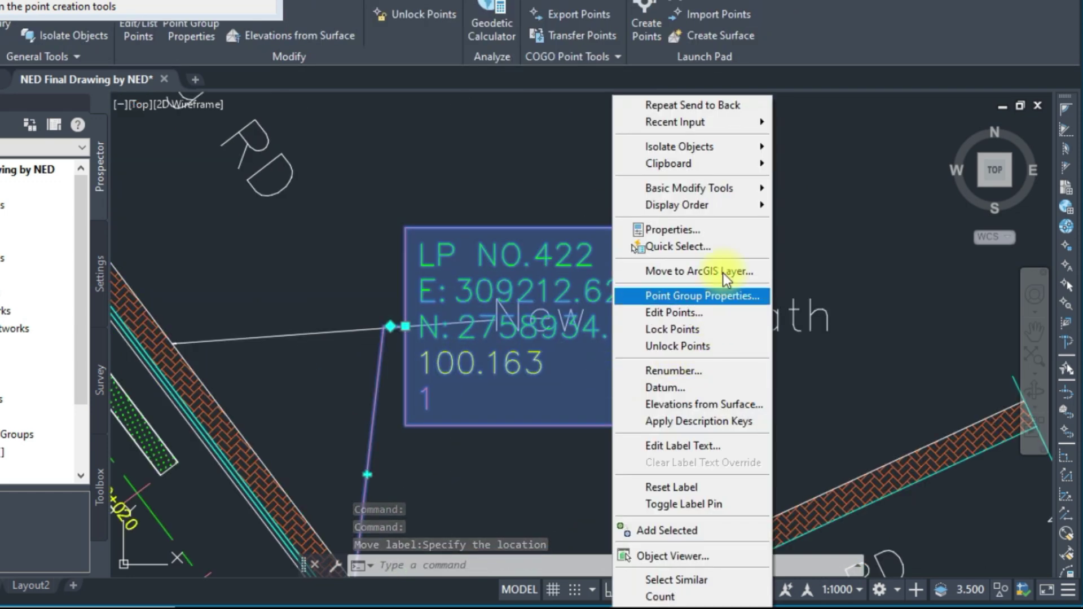
mouse_move(730, 205)
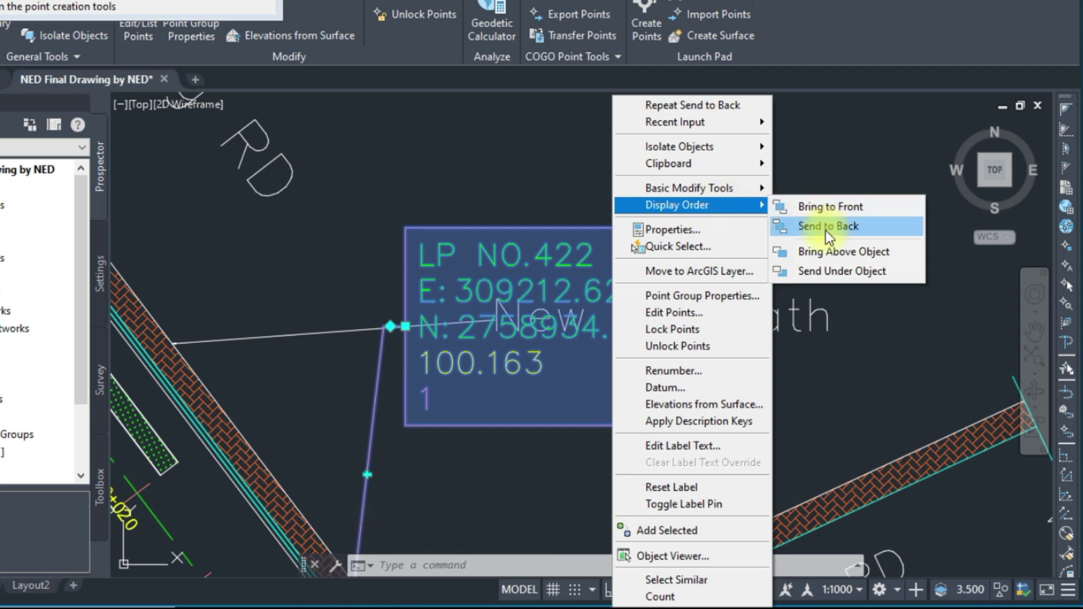
left_click(827, 207)
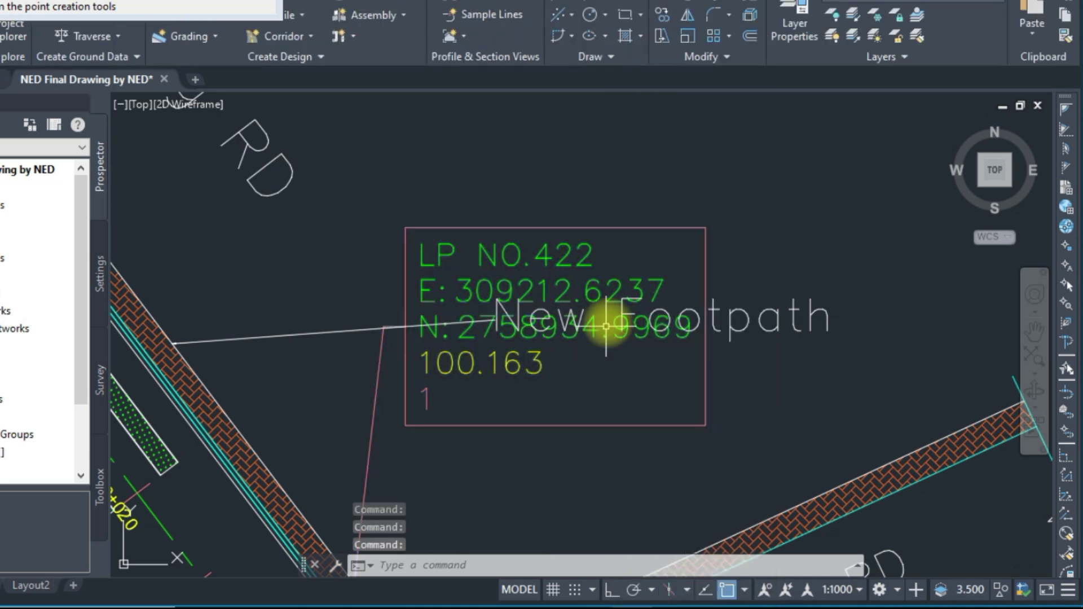
- Bring the LP NO.422 label above the New Footpath text and its leader line, using both as reference objects
left_click(442, 364)
right_click(489, 368)
left_click(489, 362)
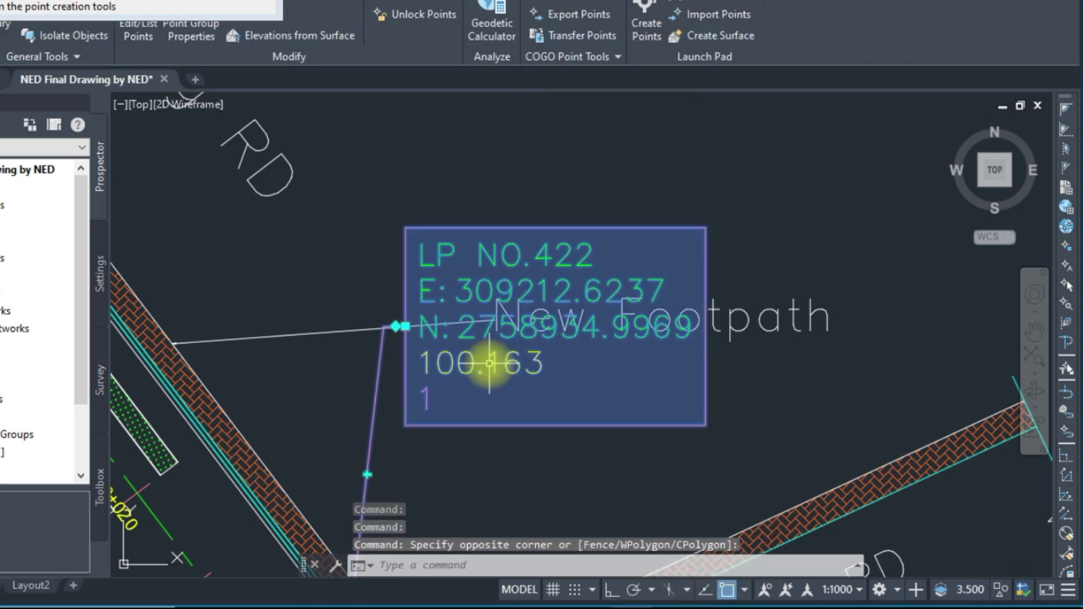
right_click(490, 360)
mouse_move(600, 205)
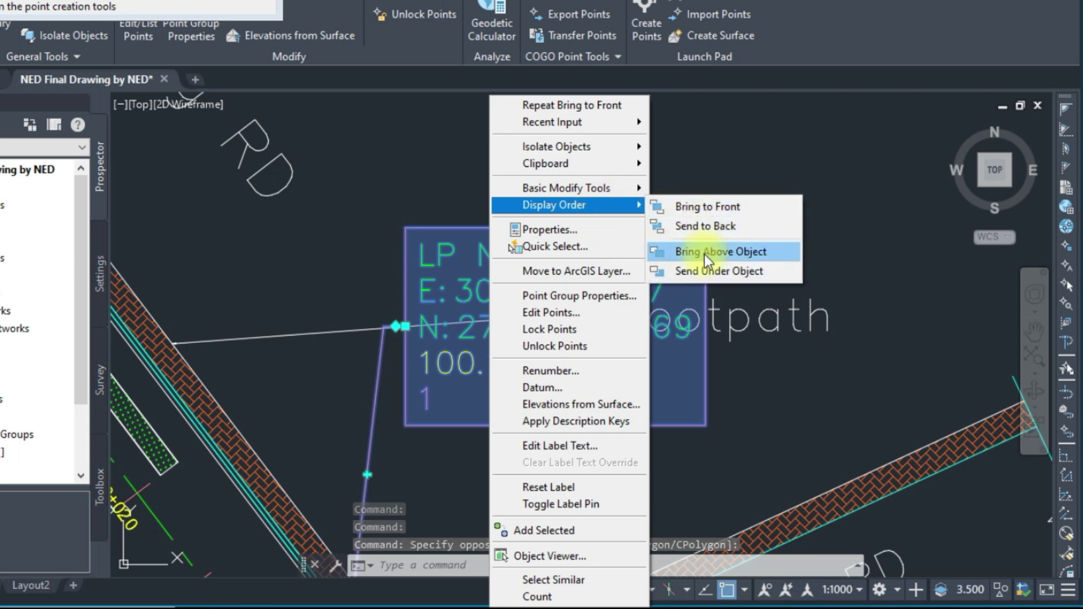
left_click(705, 251)
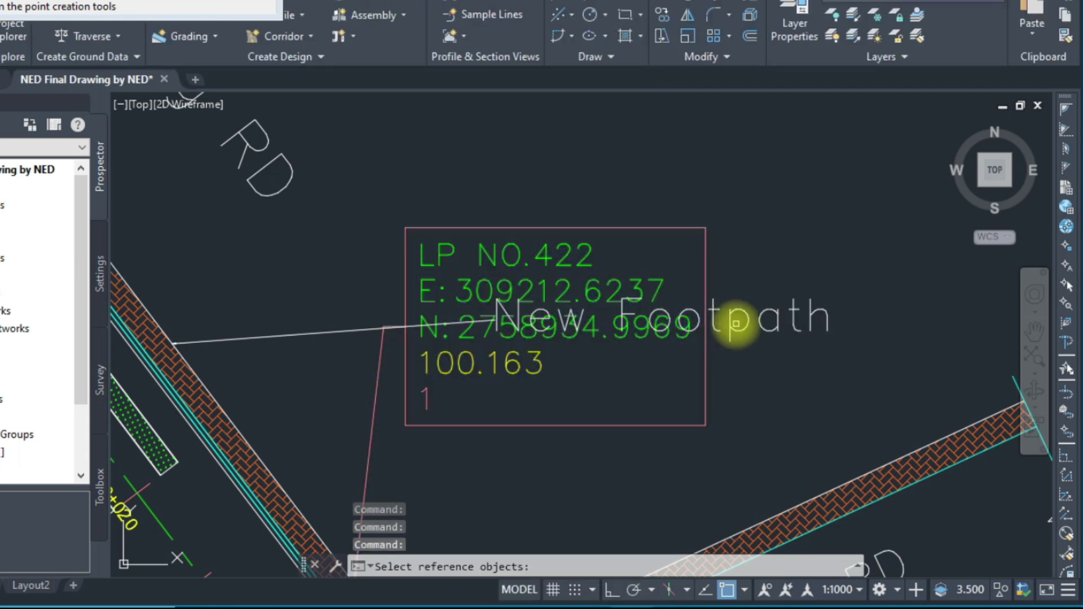
left_click(723, 310)
left_click(660, 326)
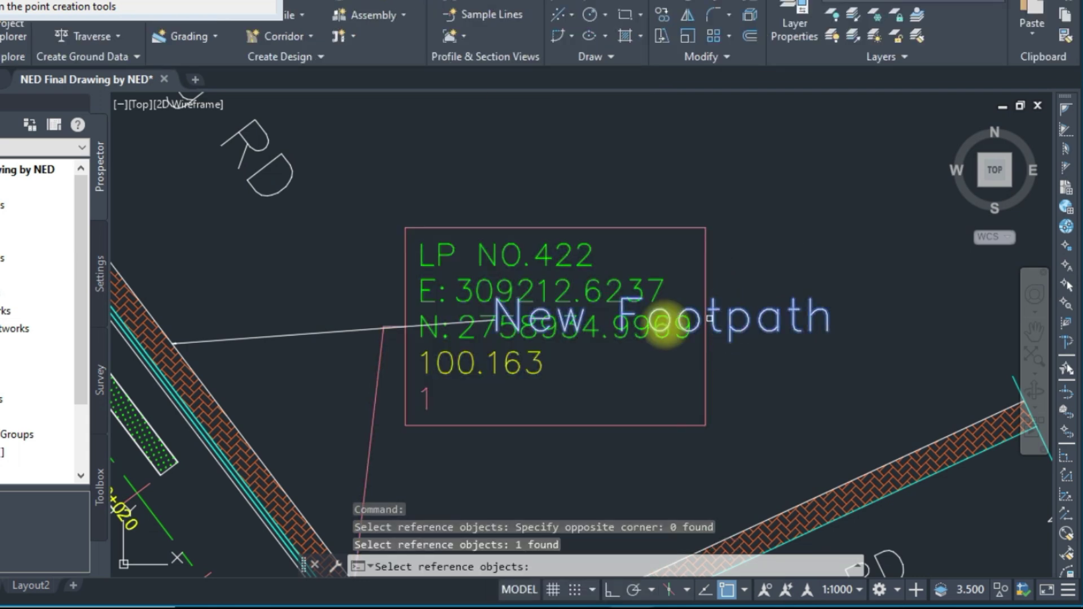
left_click(359, 317)
key("space")
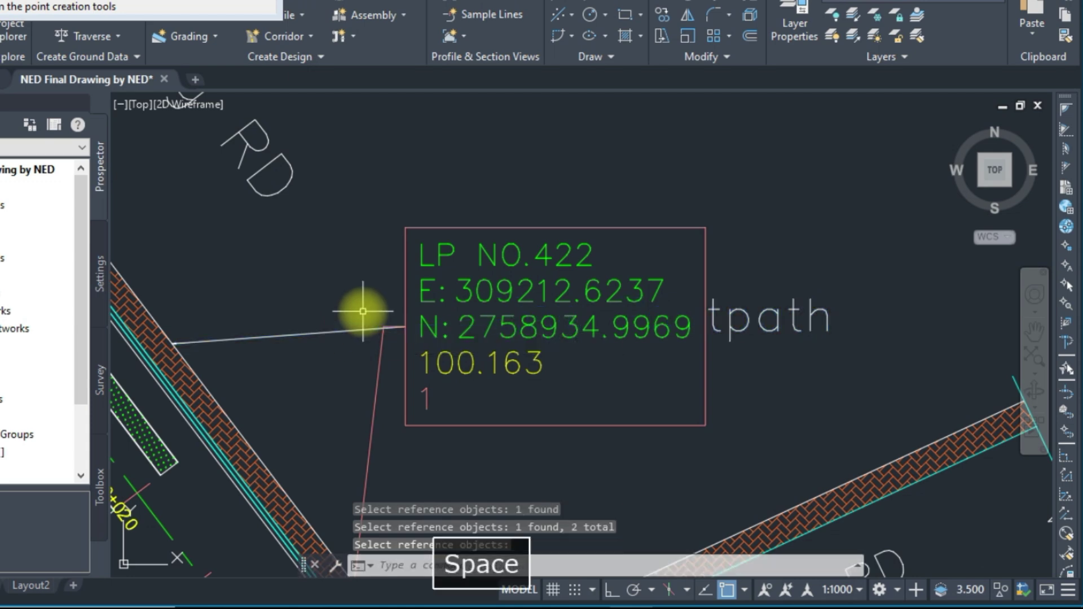
middle_click_drag(540, 366, 547, 273)
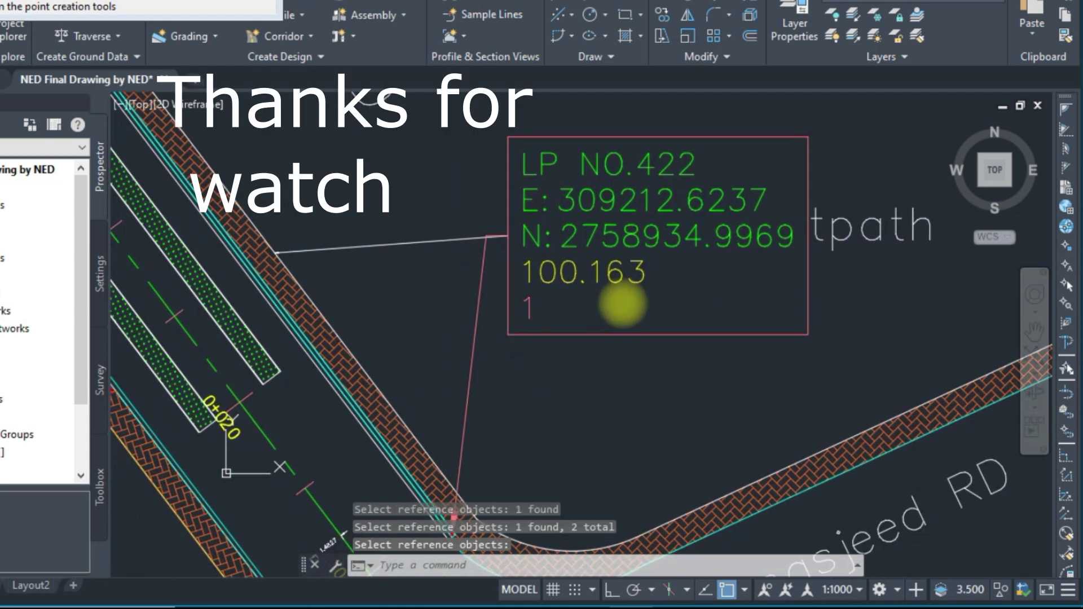
scroll(569, 332, "down", 2)
mouse_move(491, 321)
middle_mouse_down()
mouse_move(580, 320)
mouse_move(596, 308)
middle_mouse_up()
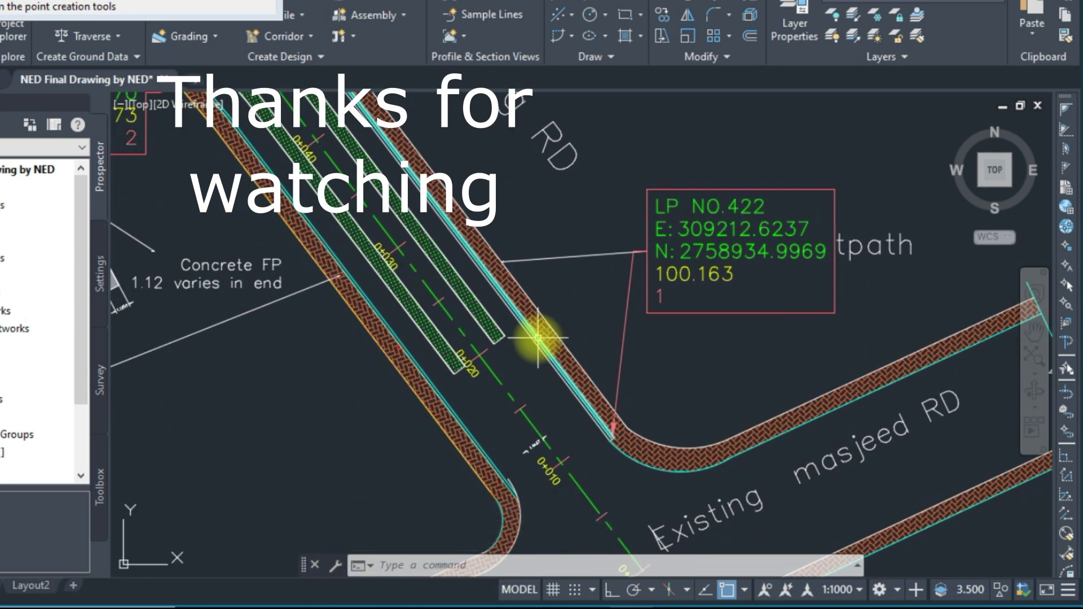